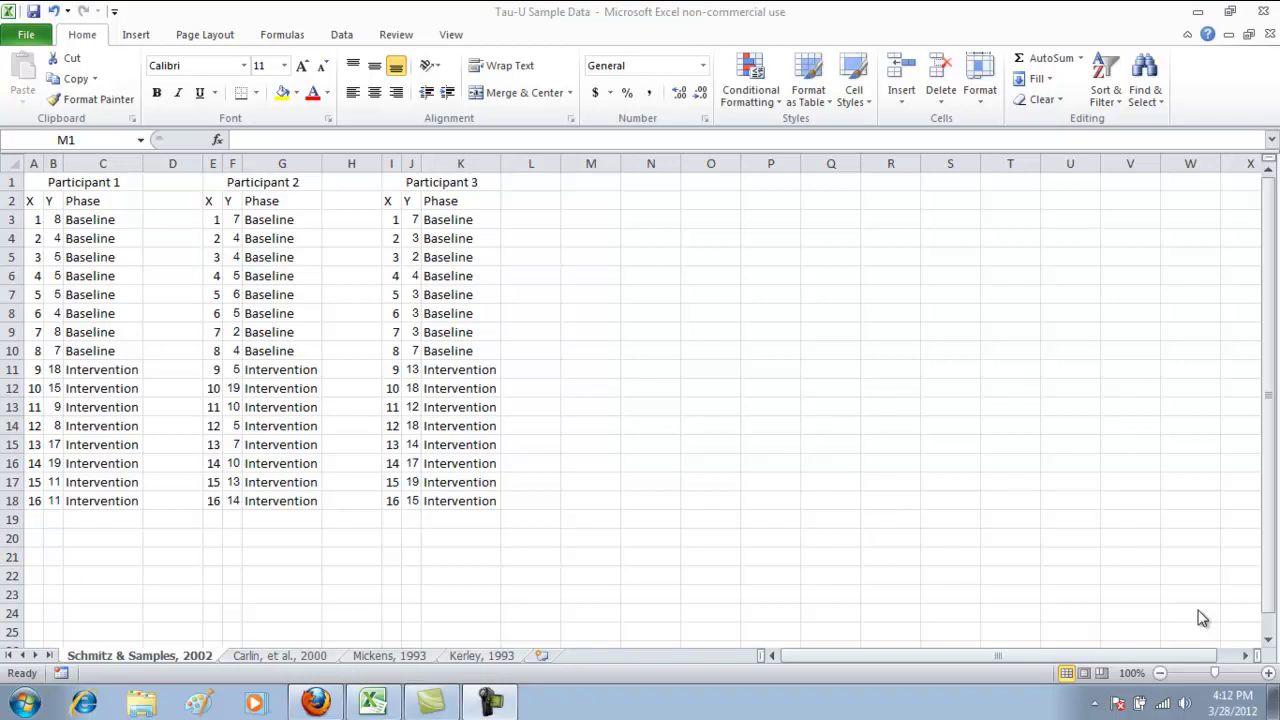
- Tile the Firefox Tau-U Calculator window and the Excel sample-data workbook side by side
left_click(315, 700)
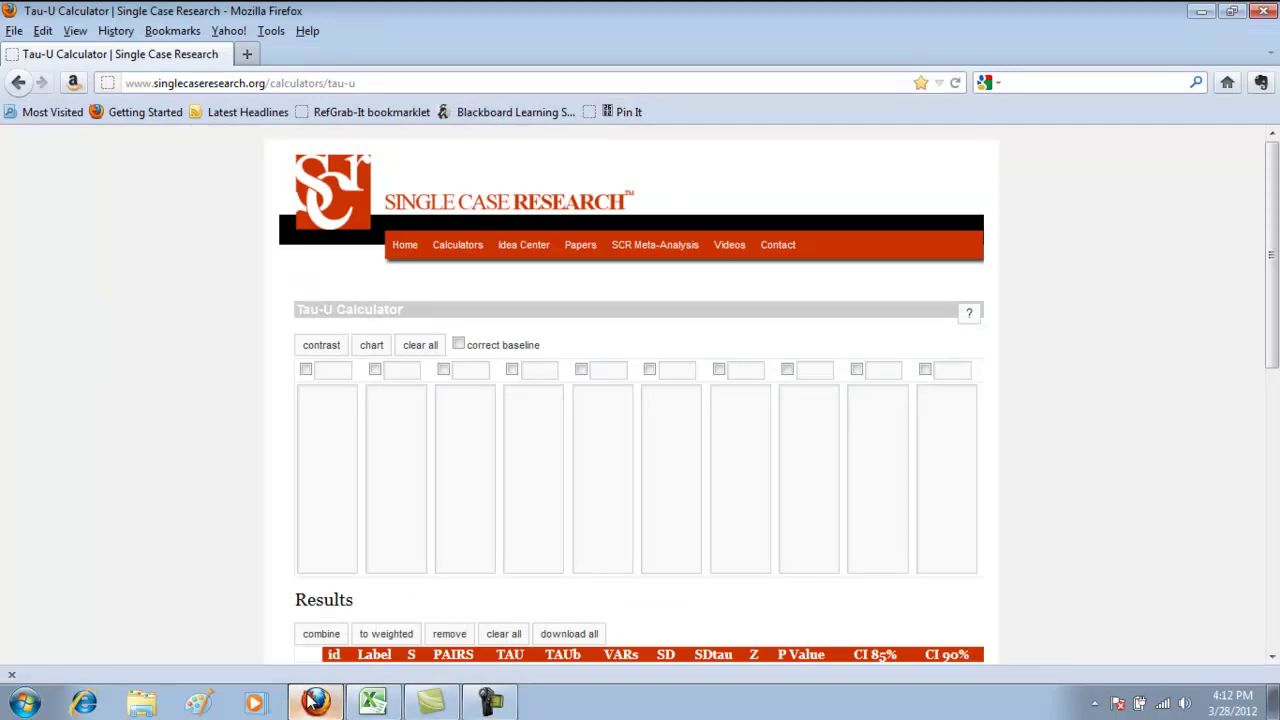
left_click(1232, 20)
left_click(566, 30)
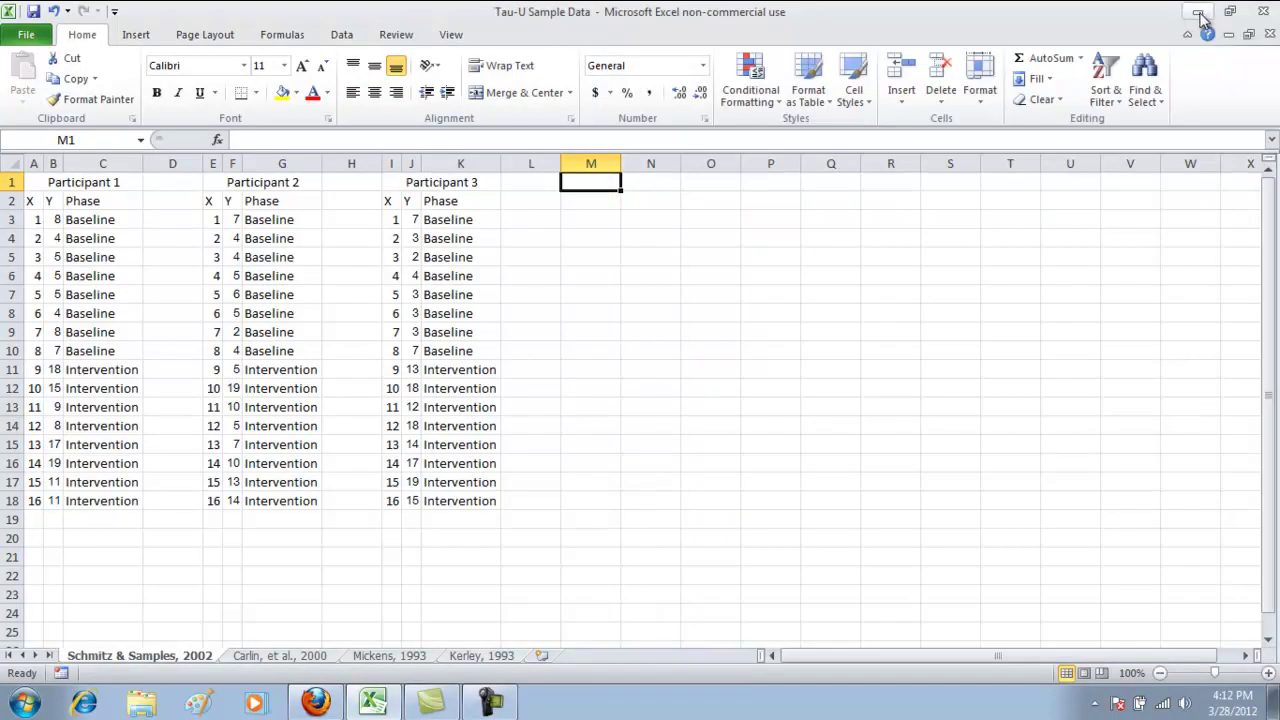
left_click(1230, 12)
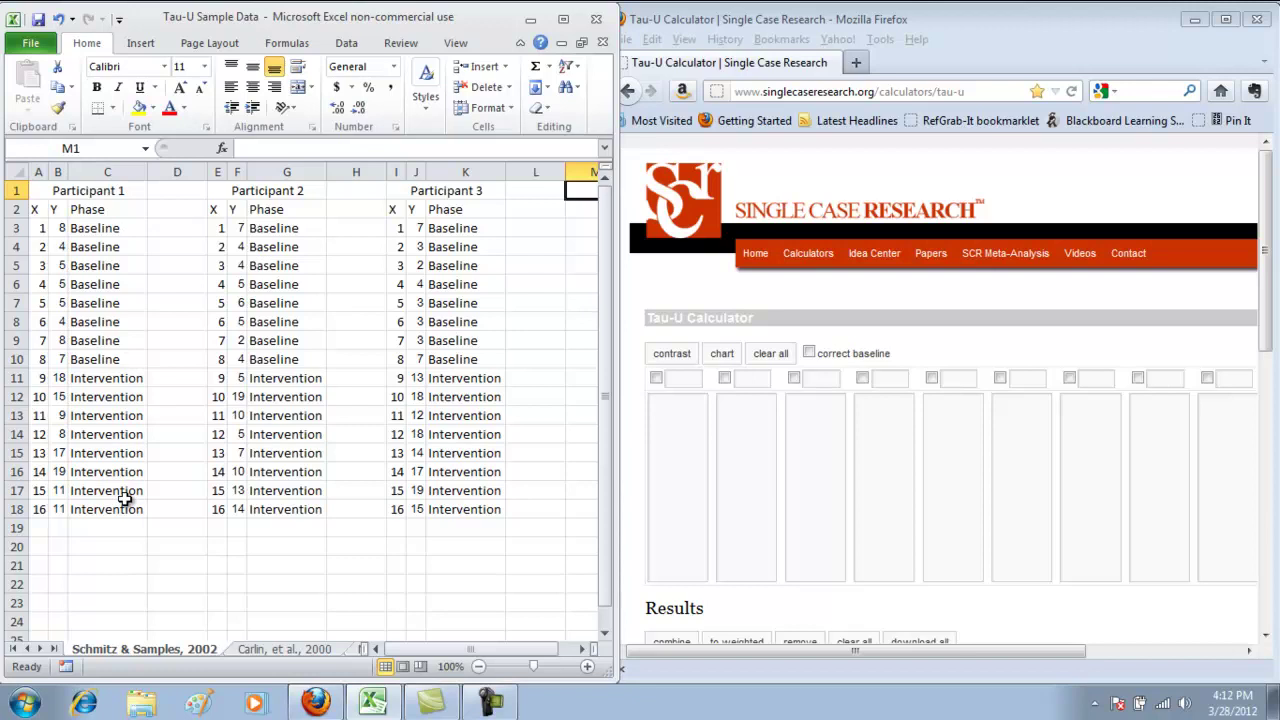
- Fill the first six column label boxes with P1 BL, P1 I, P2 BL, P2 I, P3 BL, P3 I
left_click(692, 378)
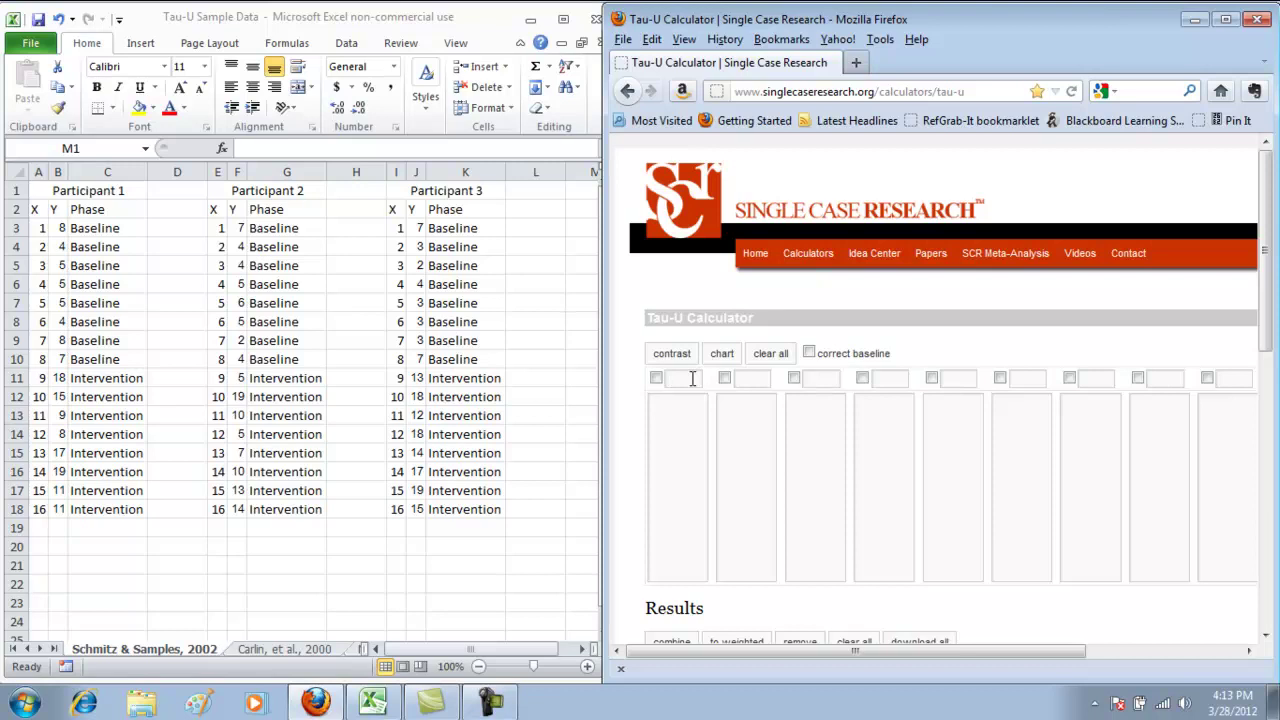
type("P")
type("1 BL")
type("P1 I")
key("Tab")
key("Tab")
type("P2 BL")
key("Tab")
key("Tab")
type("P2 I")
key("Tab")
key("Tab")
type("P3 B")
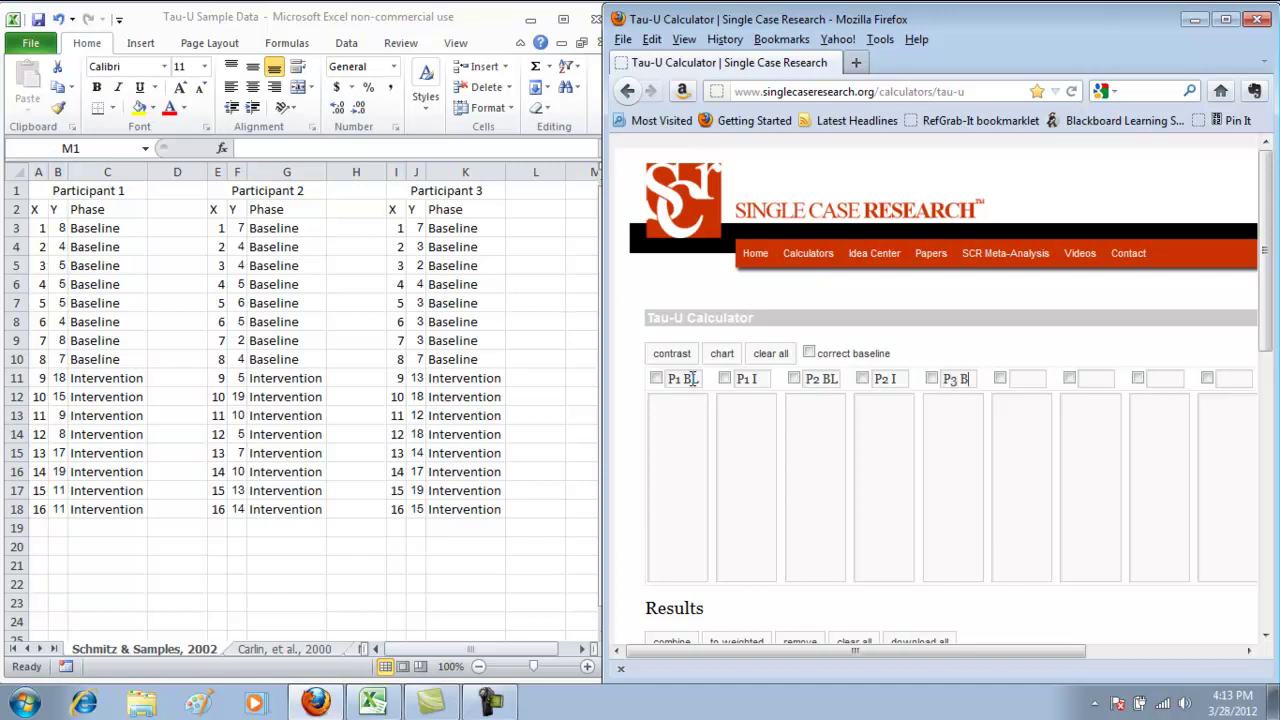
type("LP3 I")
- Copy participant 1's baseline B3:B10 into P1 BL and intervention B11:B18 into P1 I
left_click(57, 228)
left_click_drag(57, 228, 57, 358)
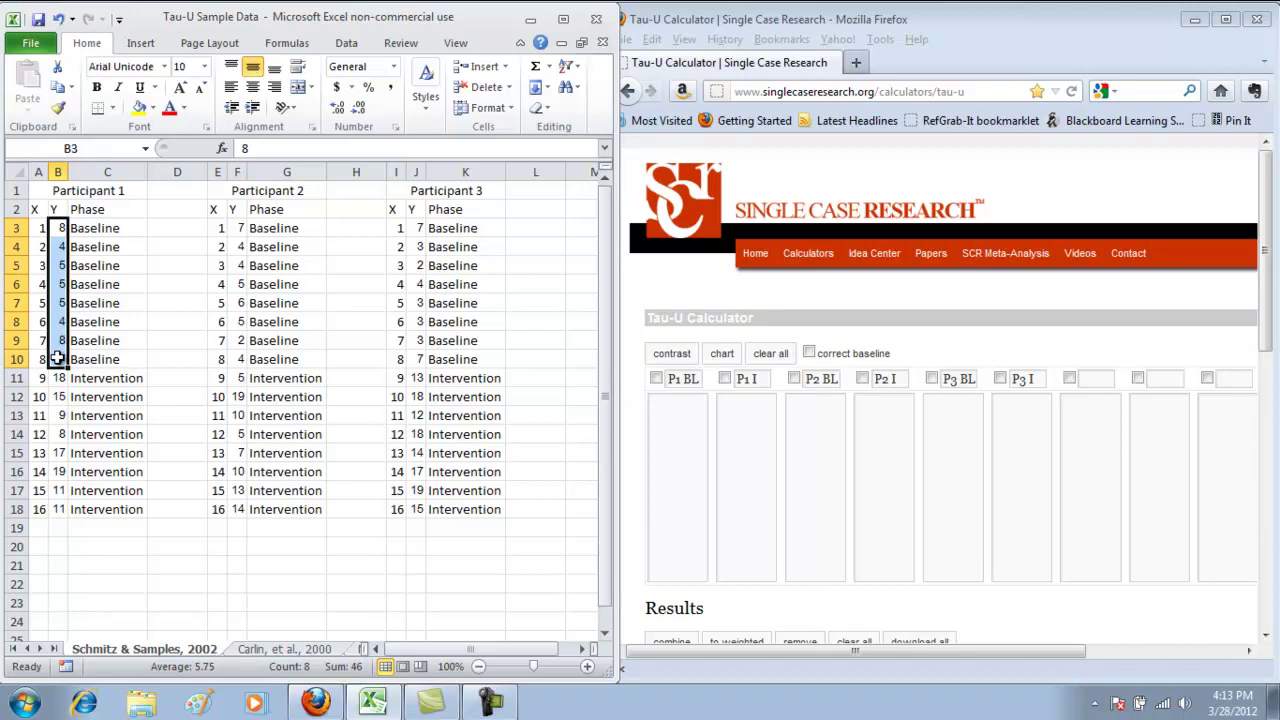
key("ctrl+c")
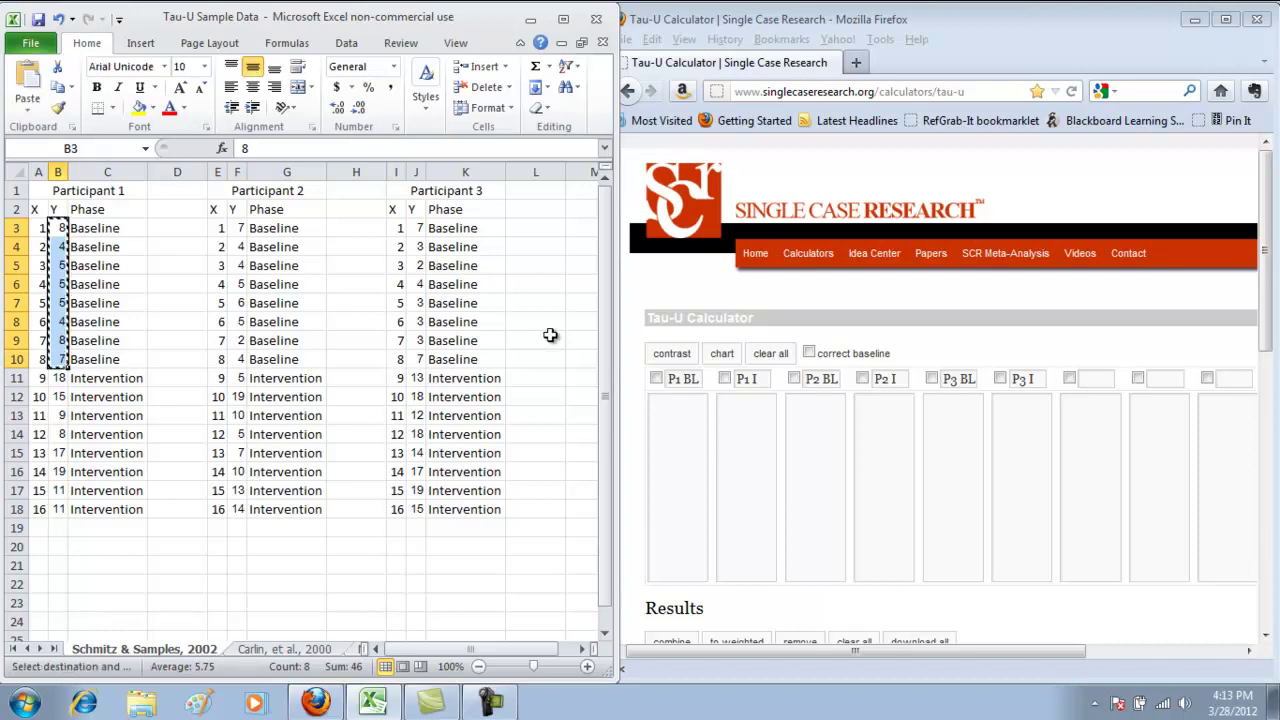
left_click(683, 417)
key("ctrl+v")
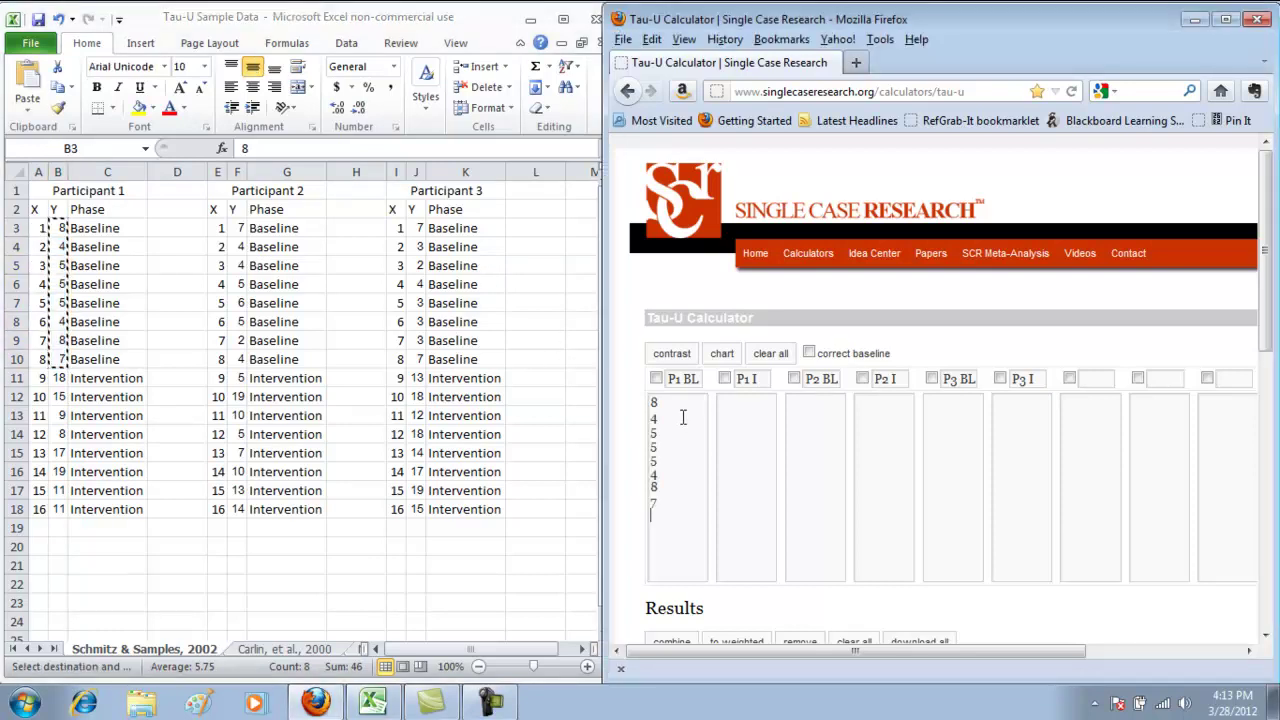
left_click(62, 390)
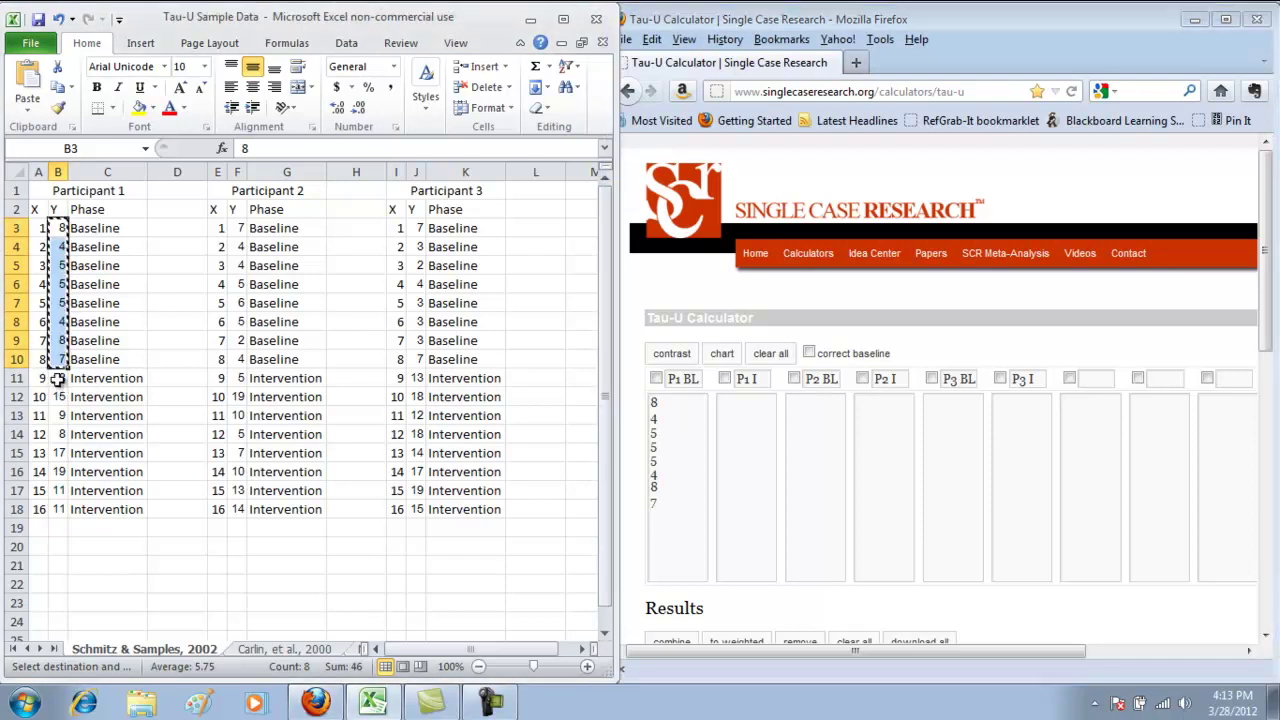
left_click_drag(58, 378, 56, 500)
key("ctrl+c")
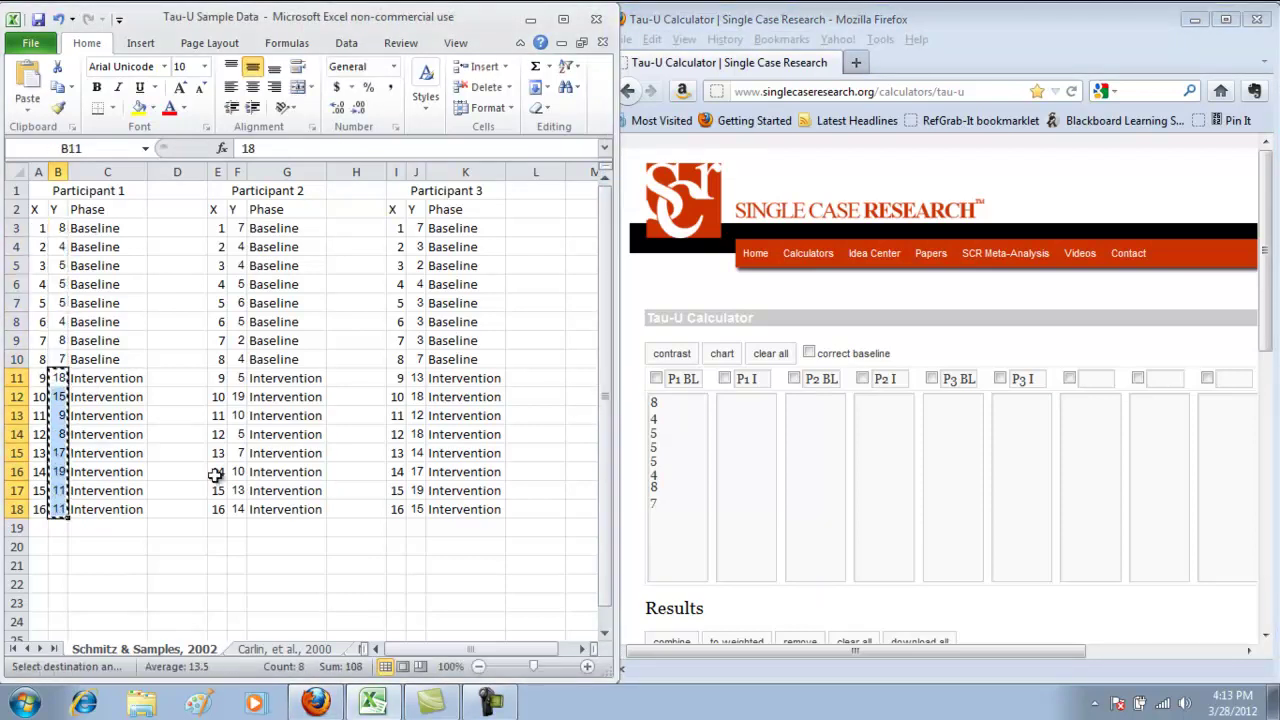
left_click(726, 411)
key("ctrl+v")
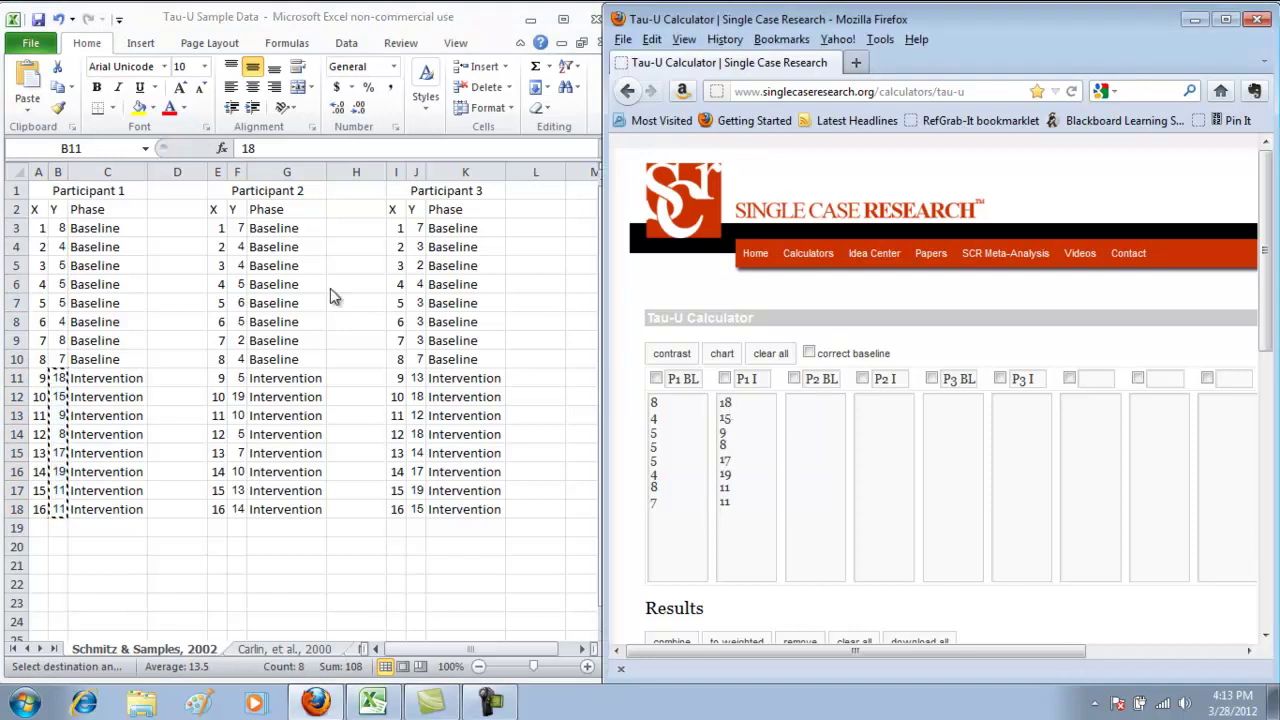
- Copy participant 2's baseline F3:F10 into P2 BL and intervention F11:F18 into P2 I
left_click(238, 229)
left_click_drag(238, 229, 240, 366)
key("ctrl+c")
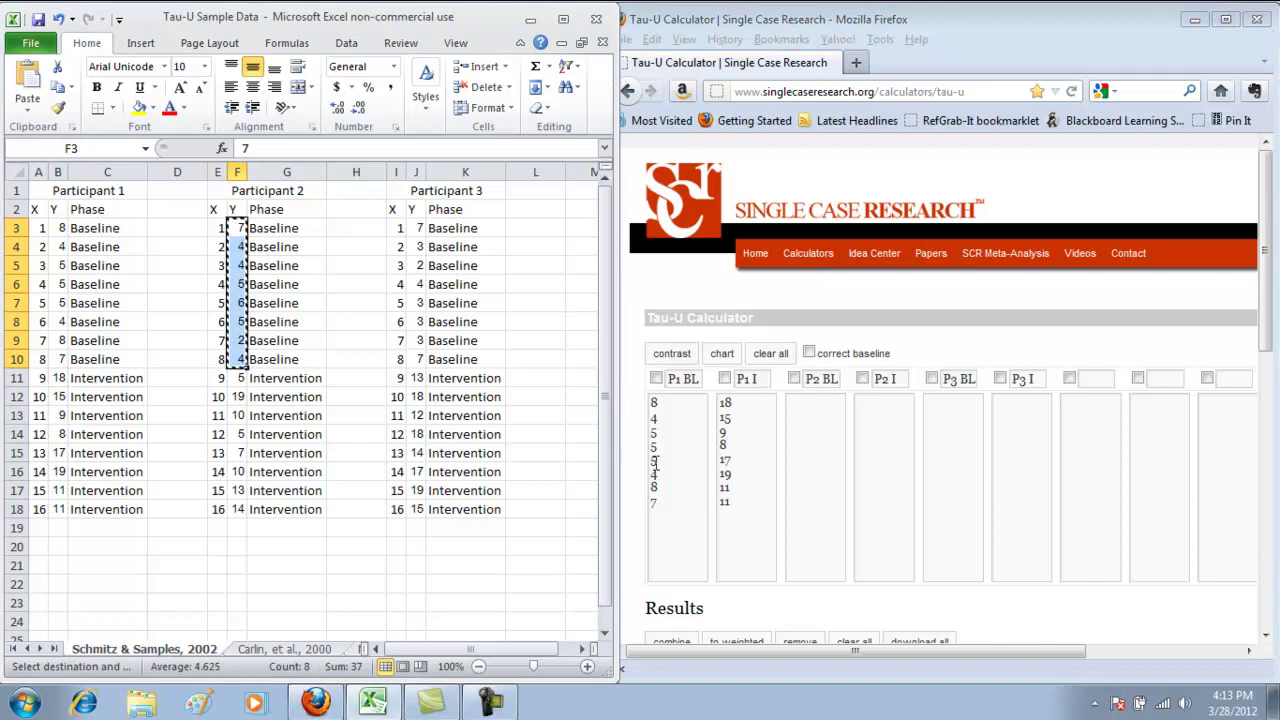
left_click(827, 446)
key("ctrl+v")
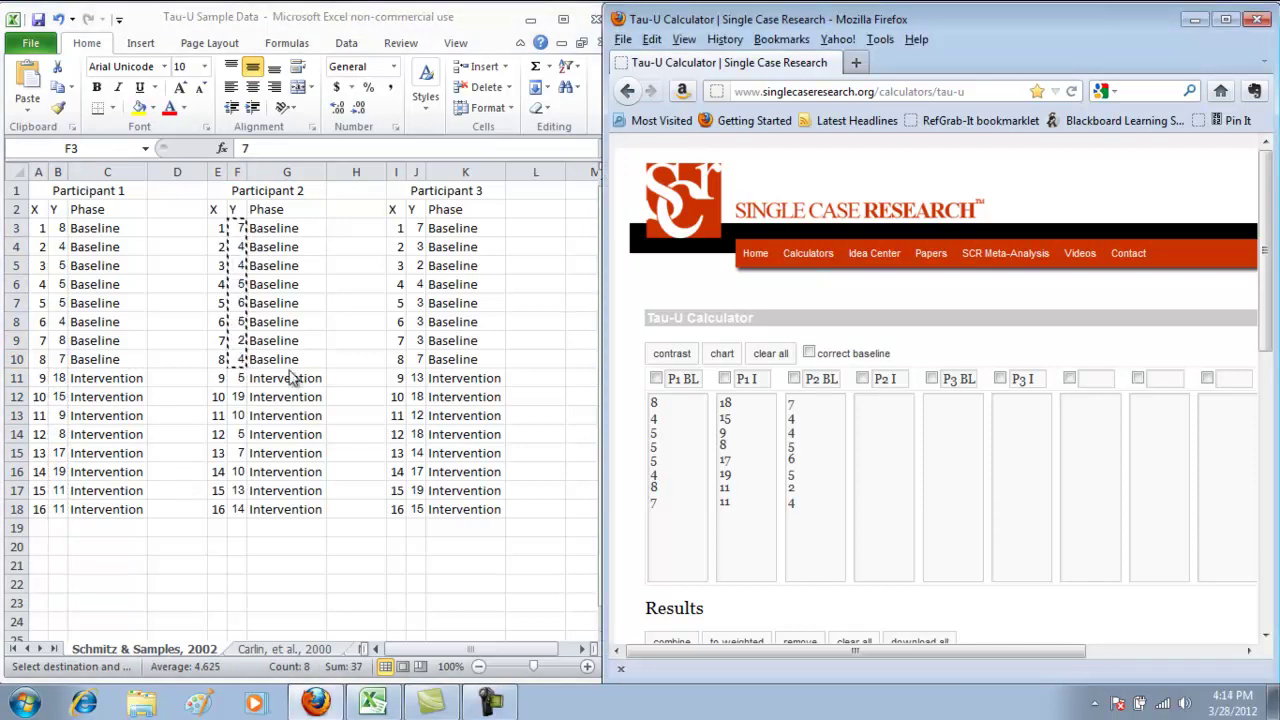
left_click(246, 390)
key("Escape")
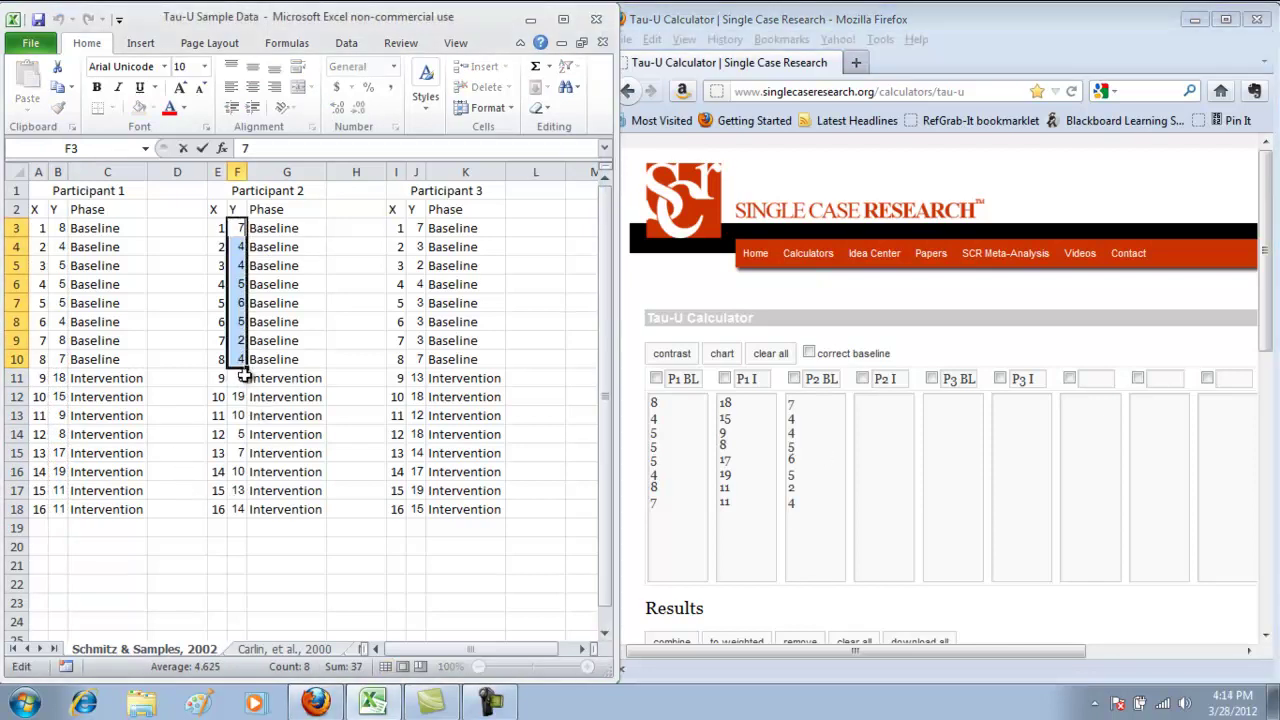
left_click_drag(240, 378, 238, 512)
key("ctrl+c")
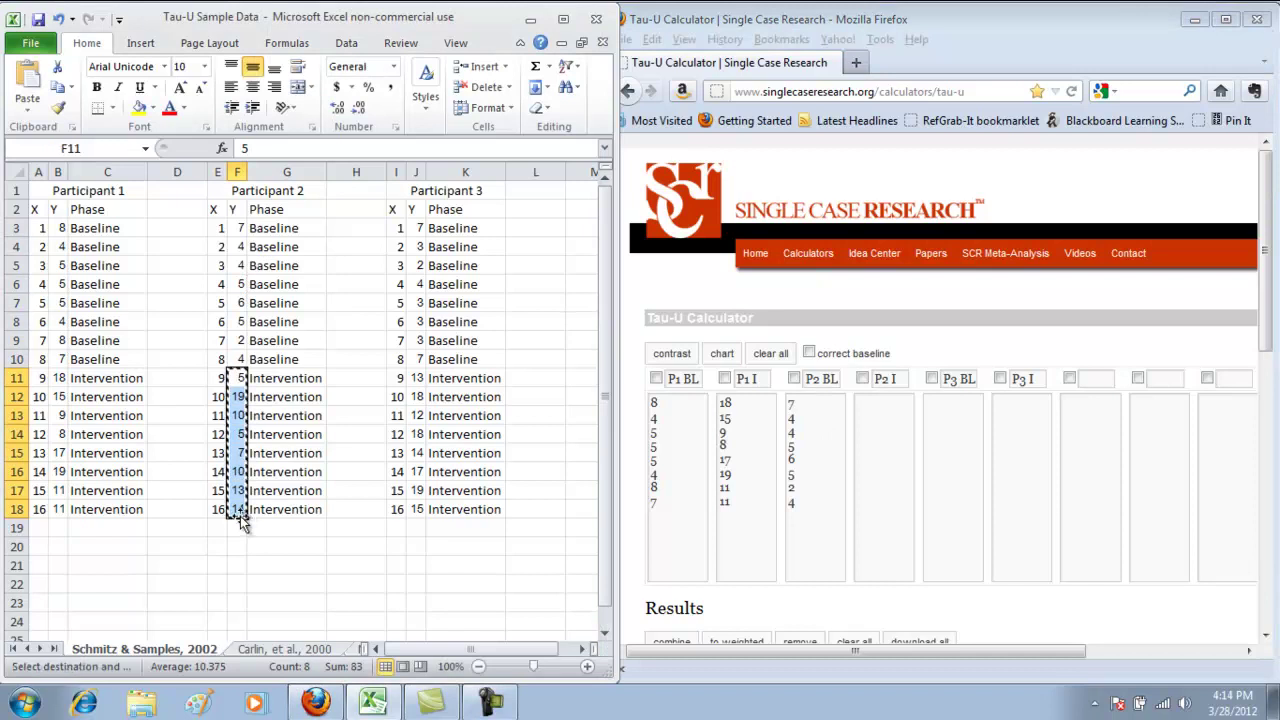
left_click(866, 412)
key("ctrl+v")
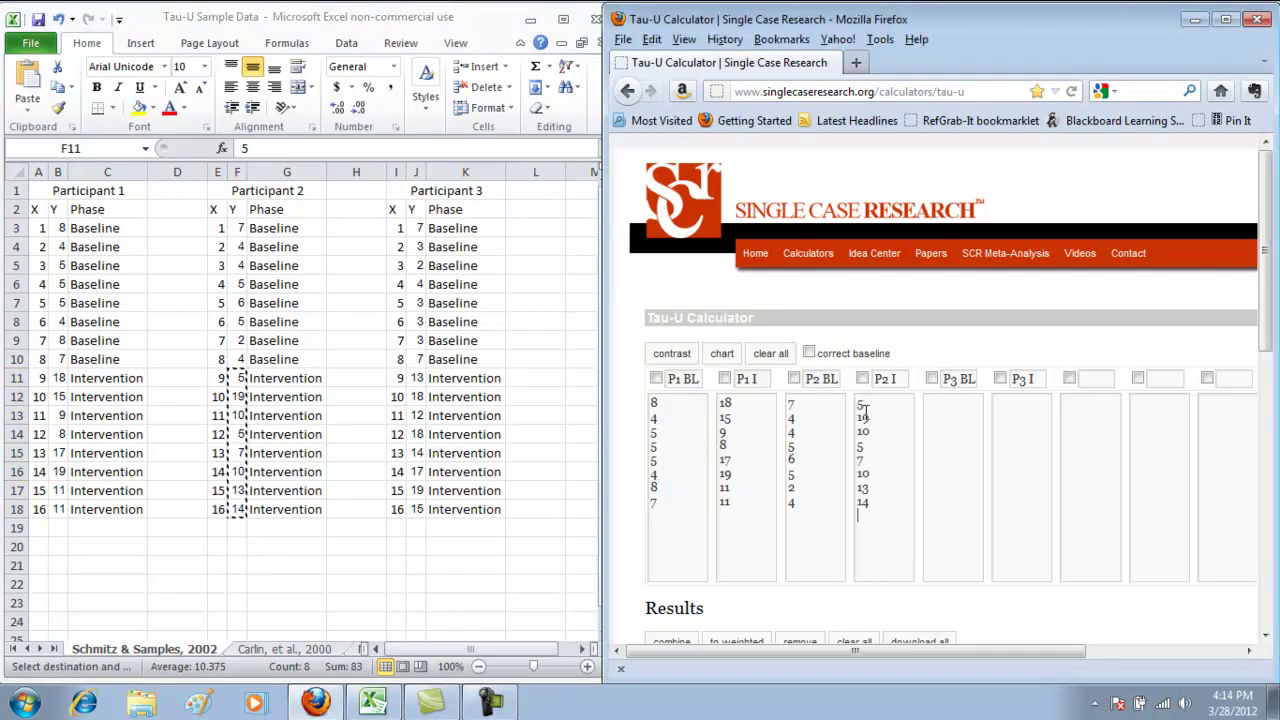
- Copy participant 3's baseline J3:J10 into P3 BL and intervention J11:J18 into P3 I
left_click(412, 232)
left_click_drag(412, 232, 418, 362)
key("ctrl+c")
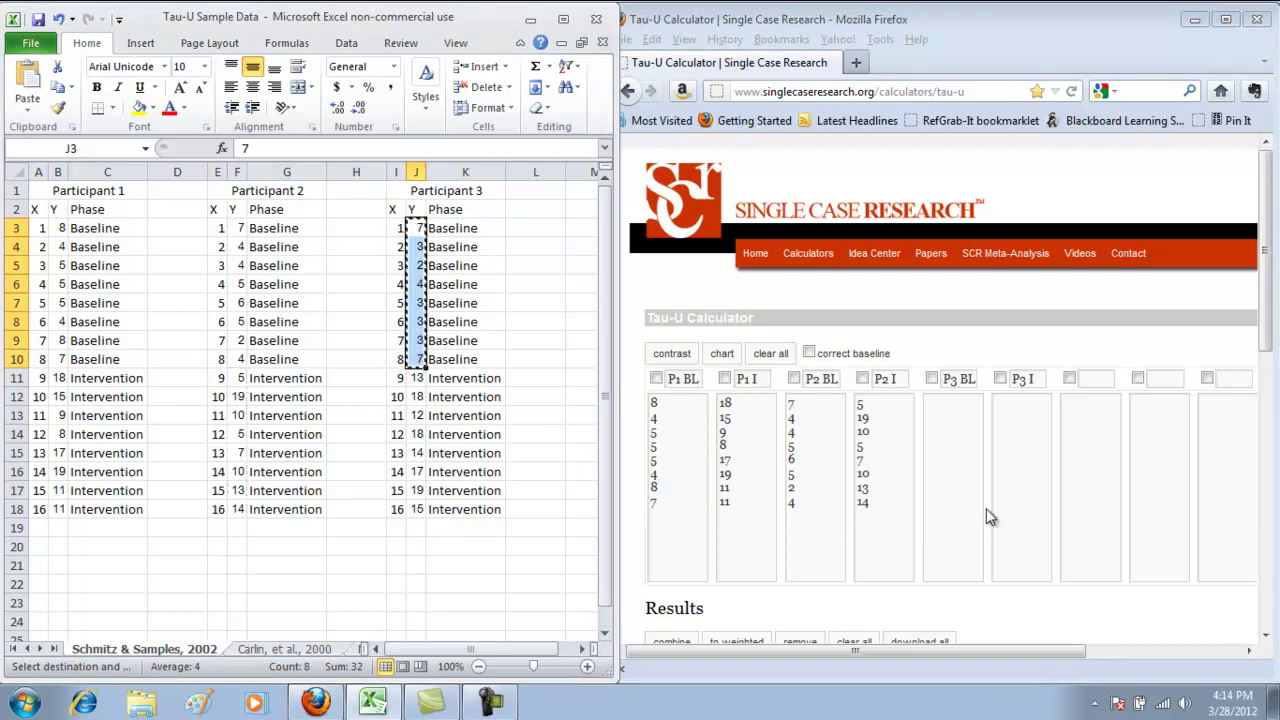
left_click(961, 465)
key("ctrl+v")
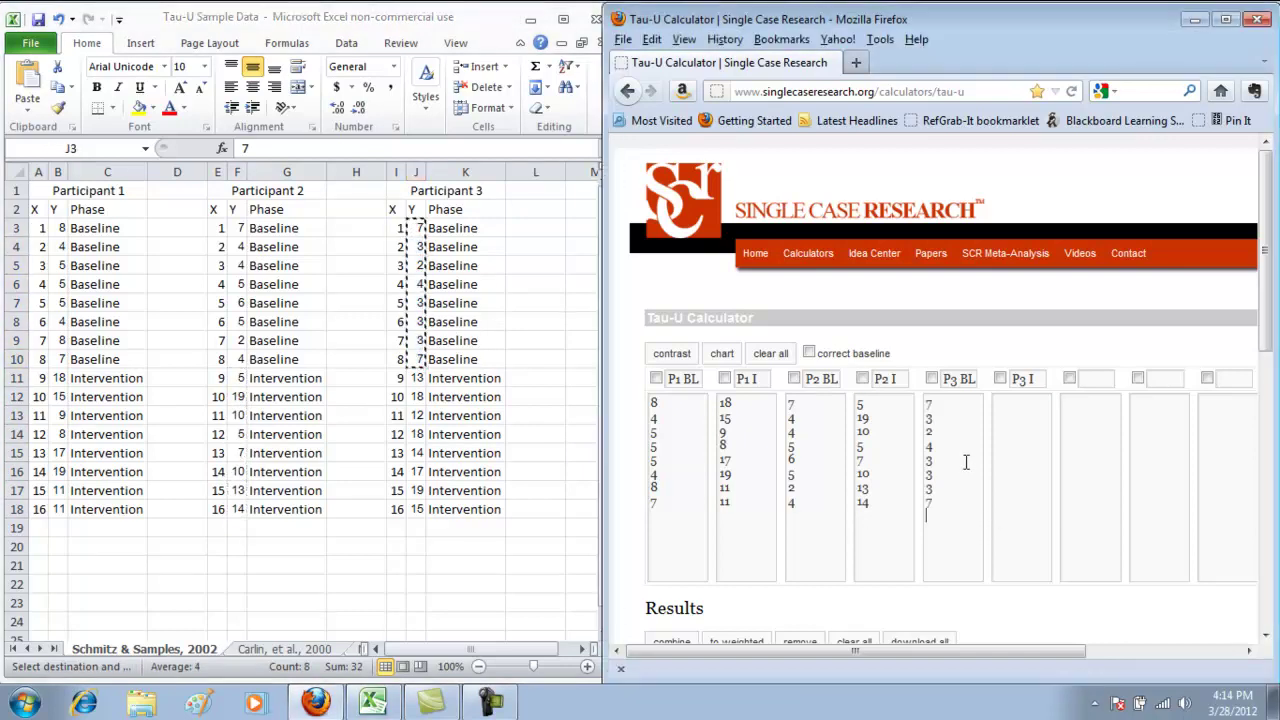
left_click(415, 378)
left_click_drag(415, 378, 414, 503)
left_click(1020, 409)
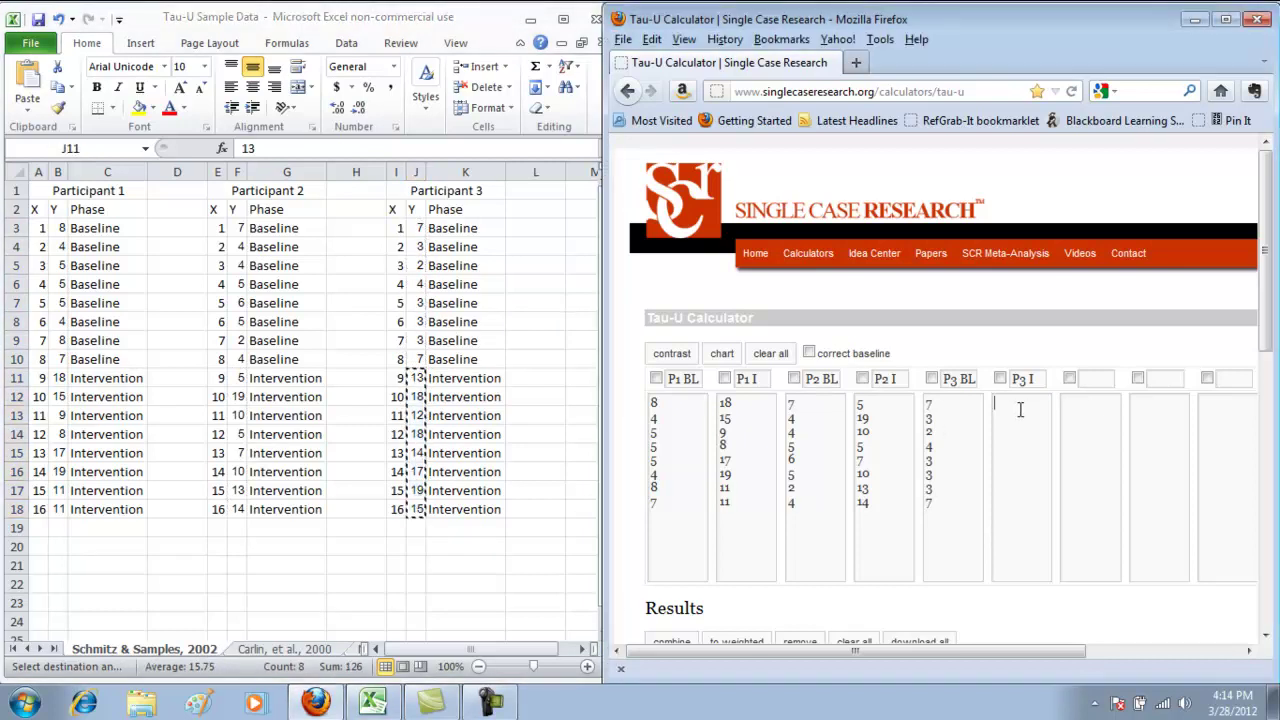
key("ctrl+v")
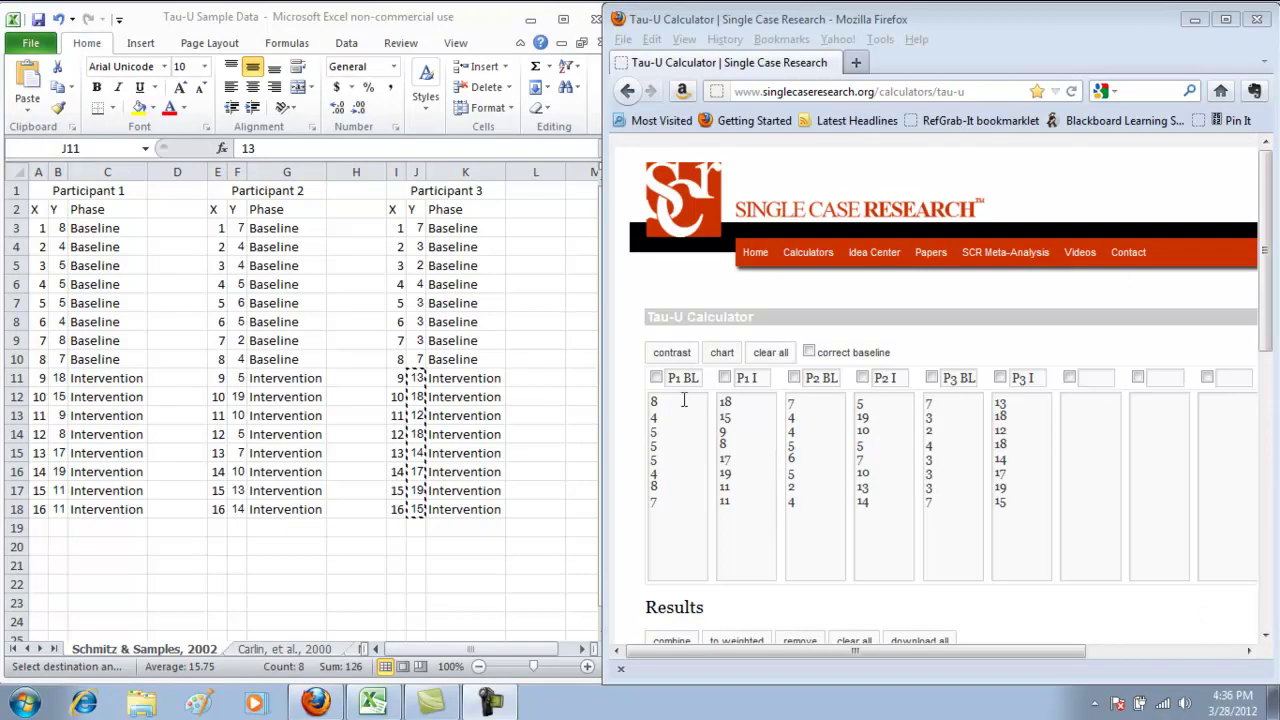
- Run baseline trend contrasts for P1 BL, P2 BL and P3 BL
left_click(657, 380)
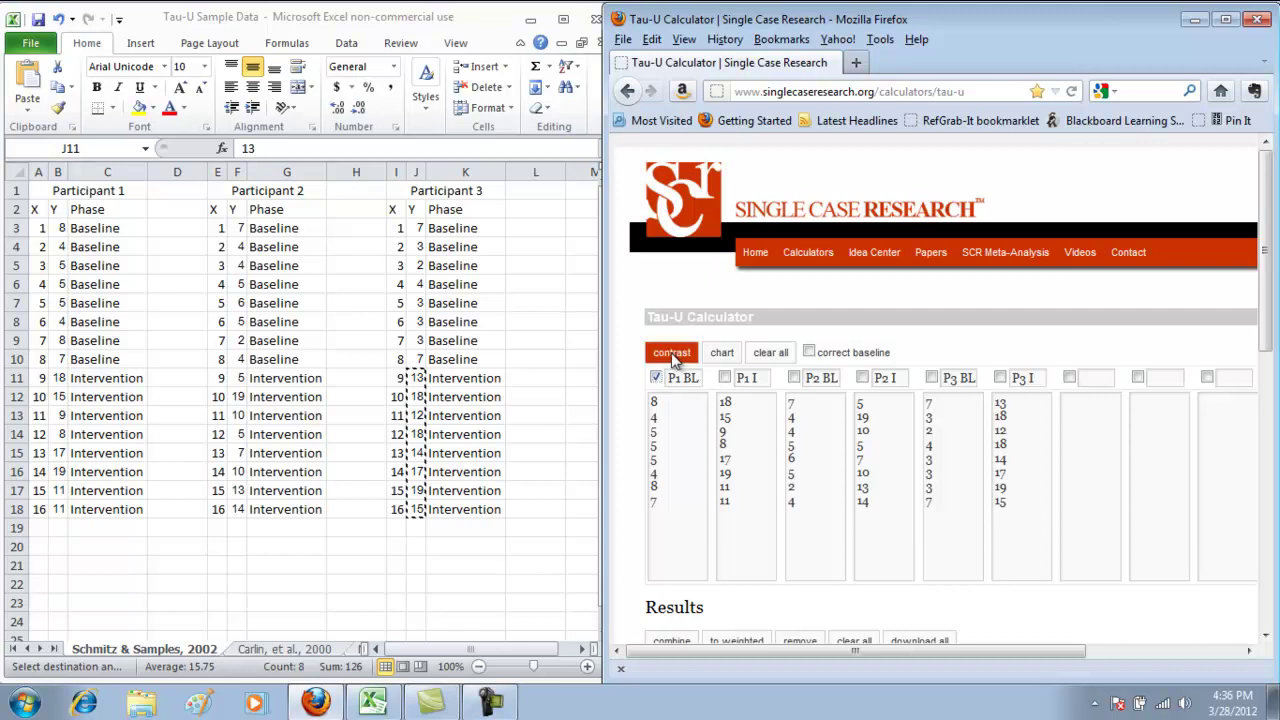
left_click(672, 354)
left_click_drag(1265, 250, 1271, 368)
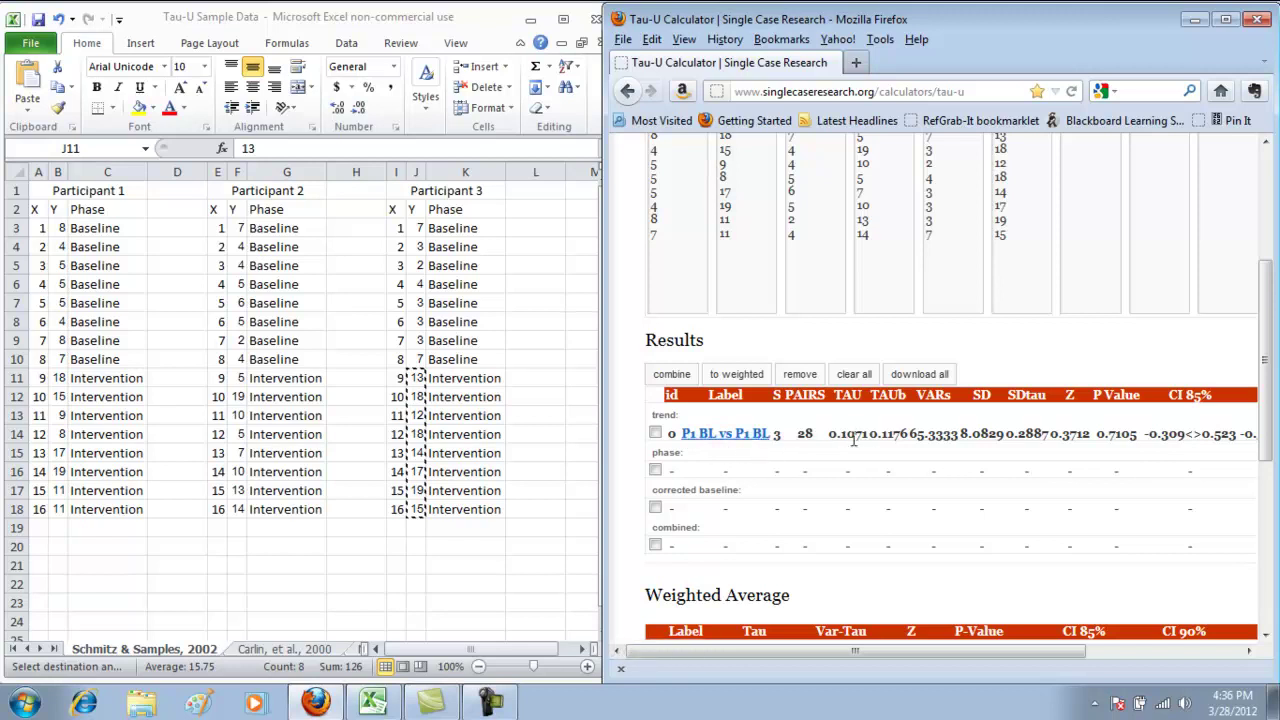
left_click_drag(1268, 345, 1268, 273)
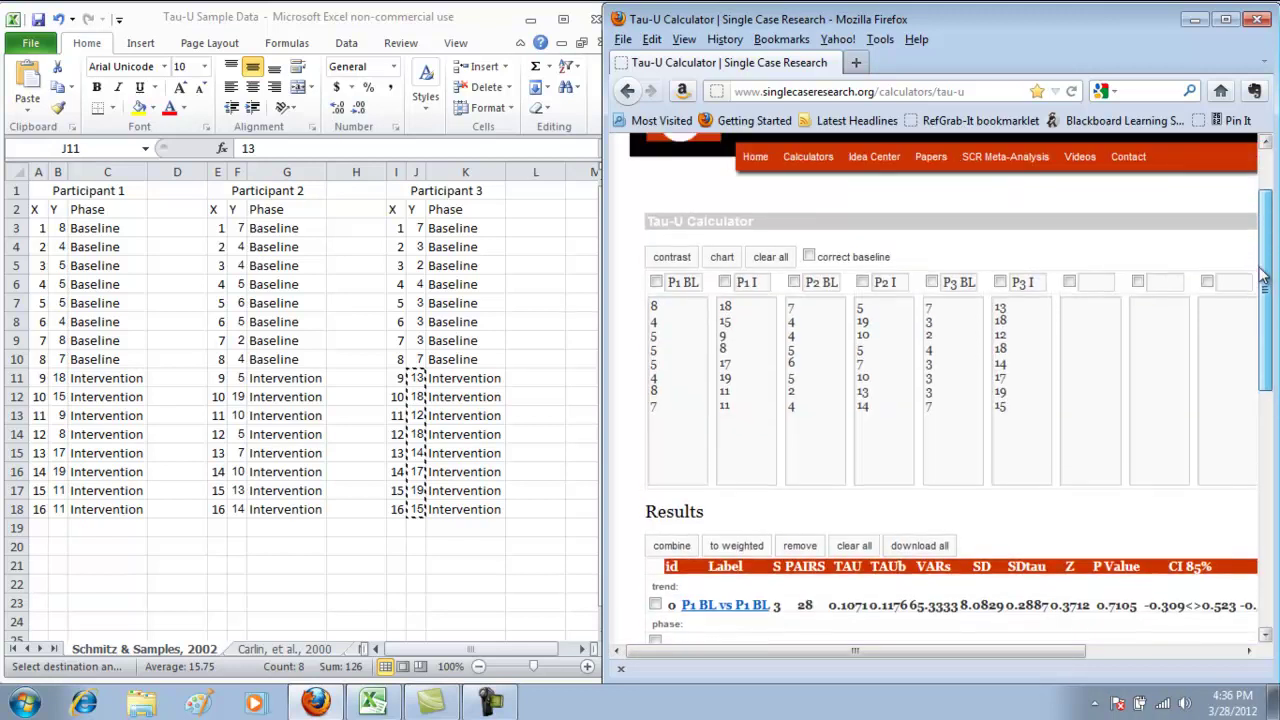
left_click(795, 283)
left_click(671, 257)
left_click(931, 282)
left_click(668, 258)
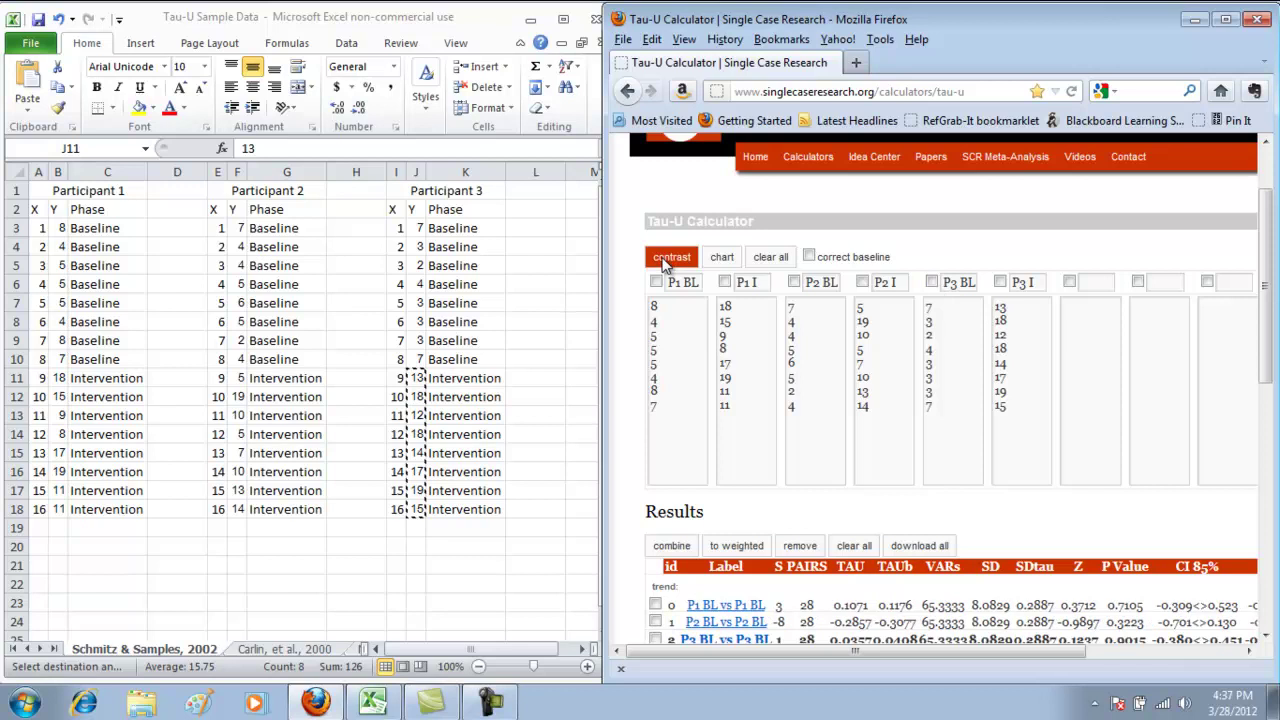
left_click_drag(1270, 290, 1272, 328)
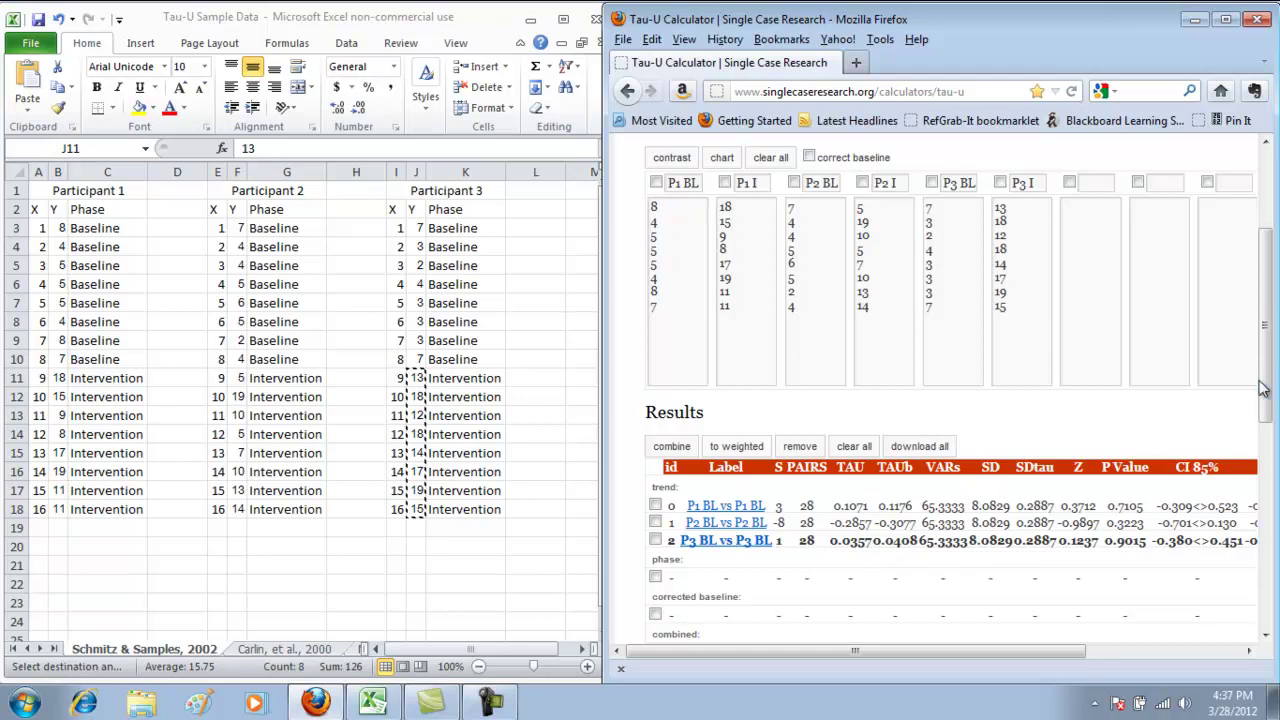
left_click_drag(1265, 388, 1265, 335)
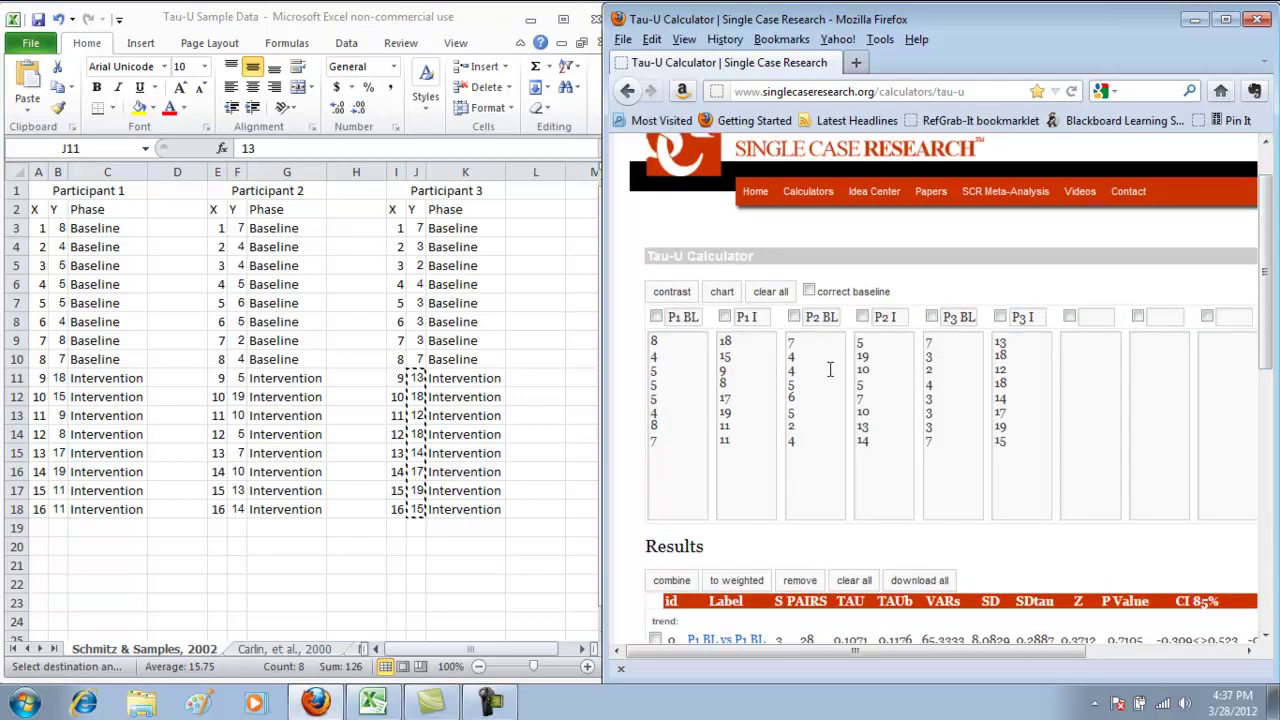
- Contrast P1 BL against P1 I, giving TAU 0.9688, p 0.0011
left_click(656, 317)
left_click(725, 318)
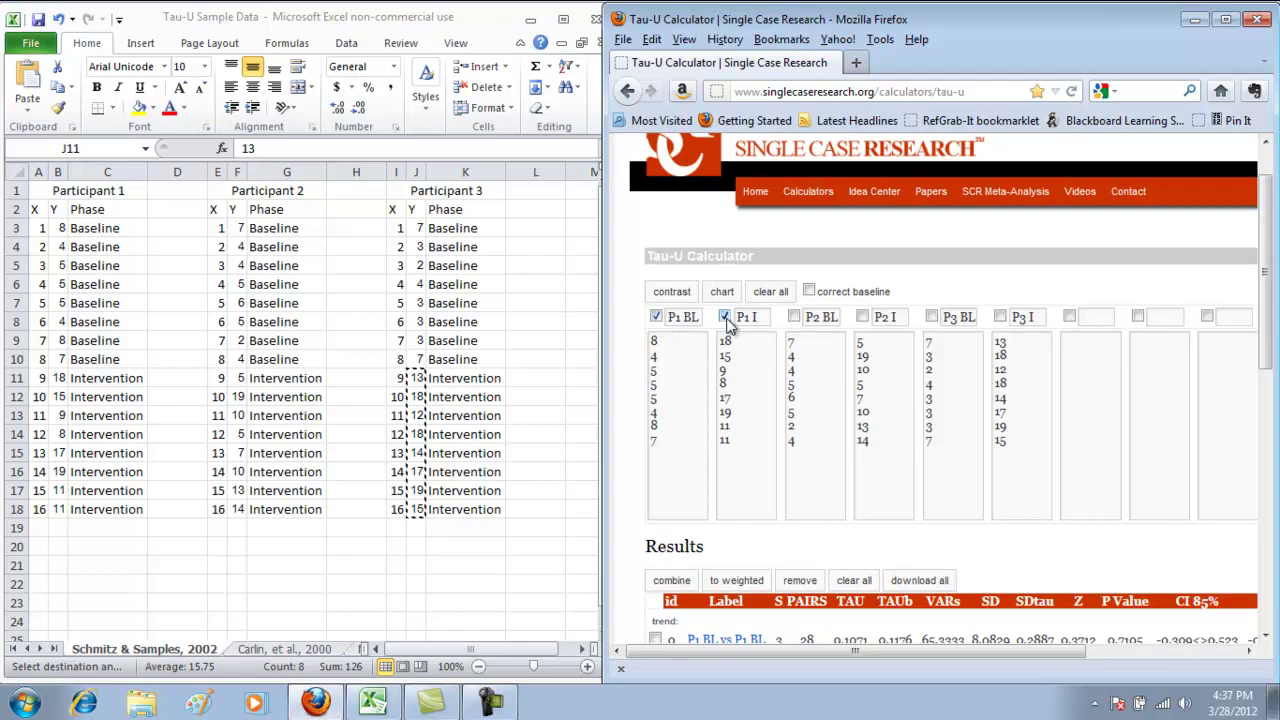
left_click(672, 292)
left_click_drag(1270, 212, 1270, 297)
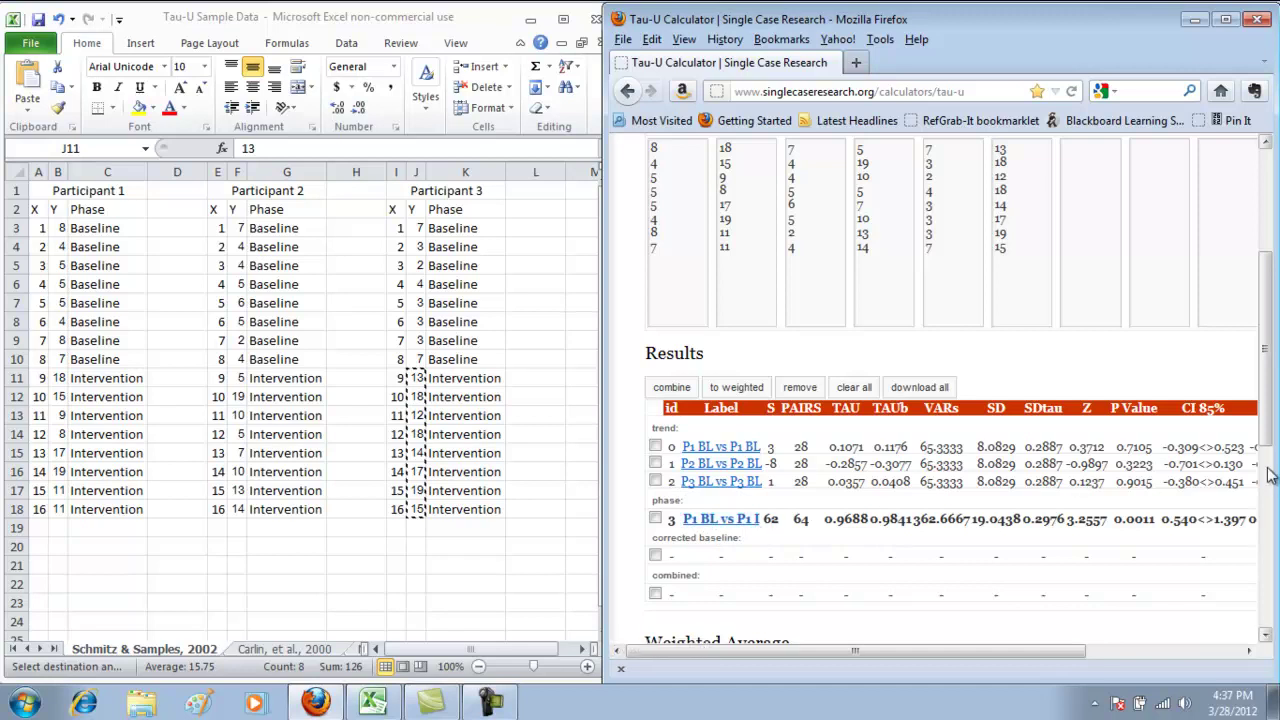
scroll(1268, 440, "up", 5)
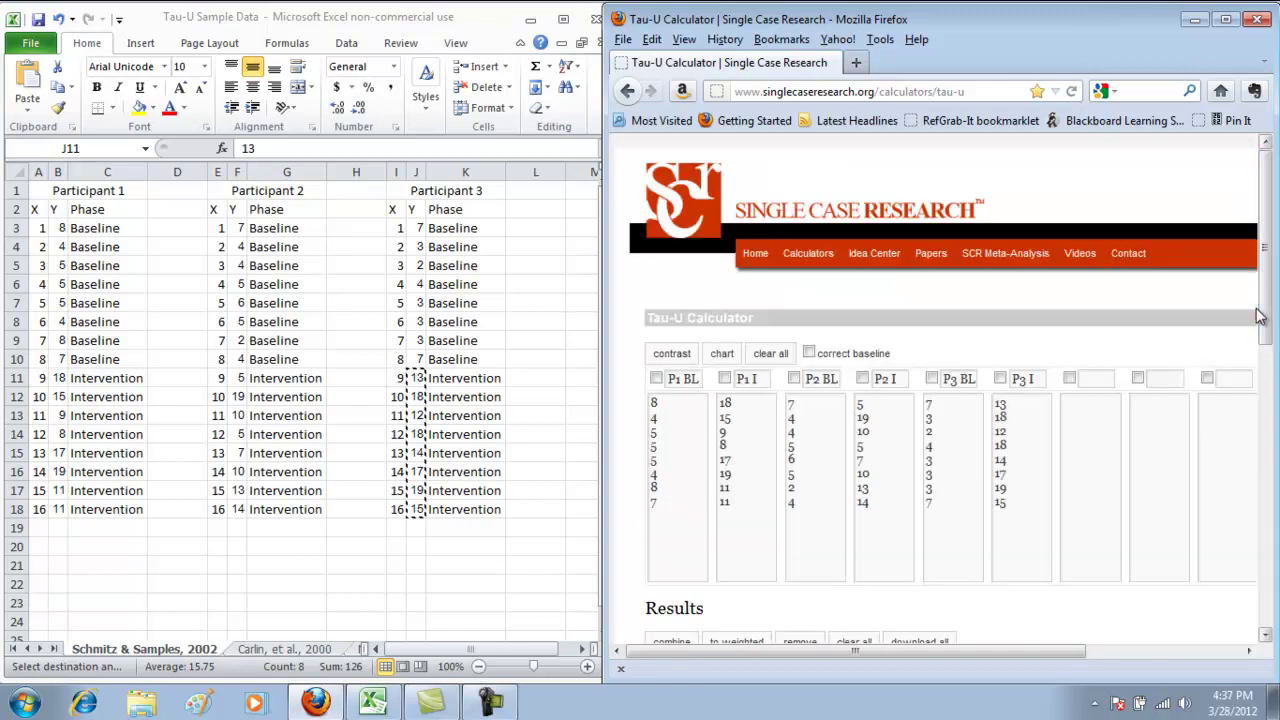
- Contrast P2 BL vs P2 I (TAU 0.7969) and P3 BL vs P3 I (TAU 1)
left_click(794, 379)
left_click(862, 378)
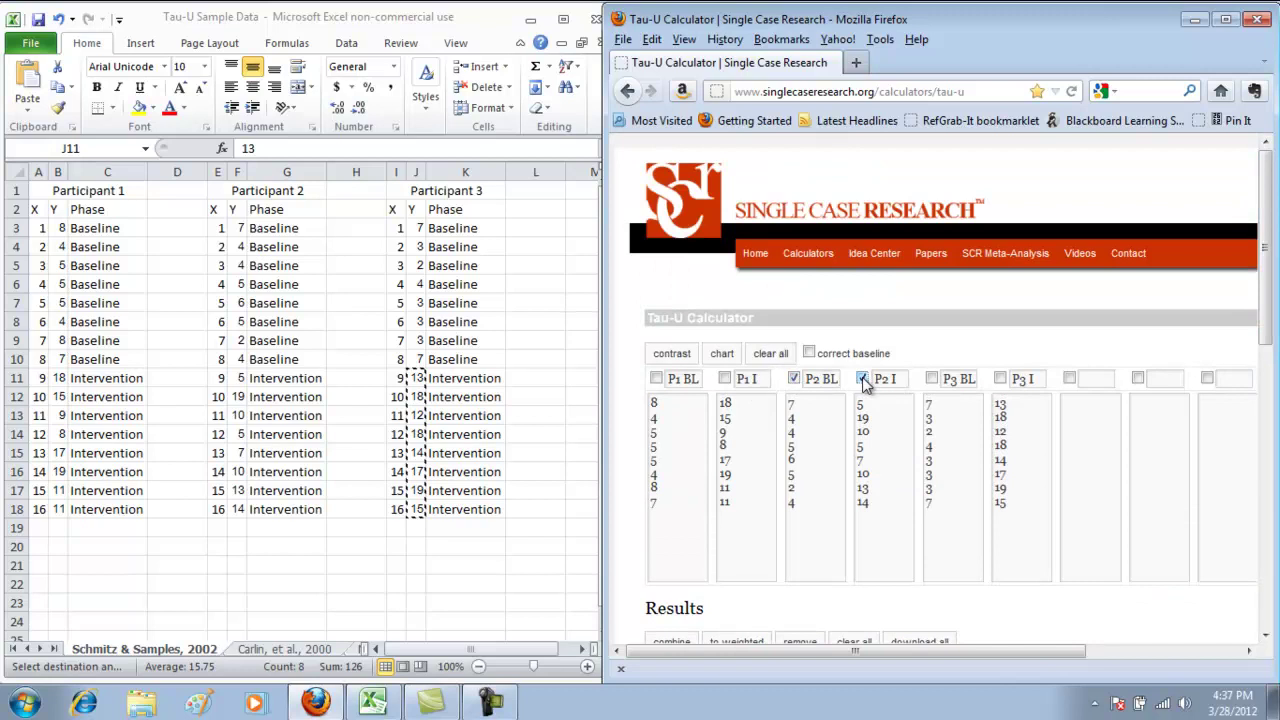
left_click(671, 353)
left_click(931, 378)
left_click(1000, 378)
left_click(671, 353)
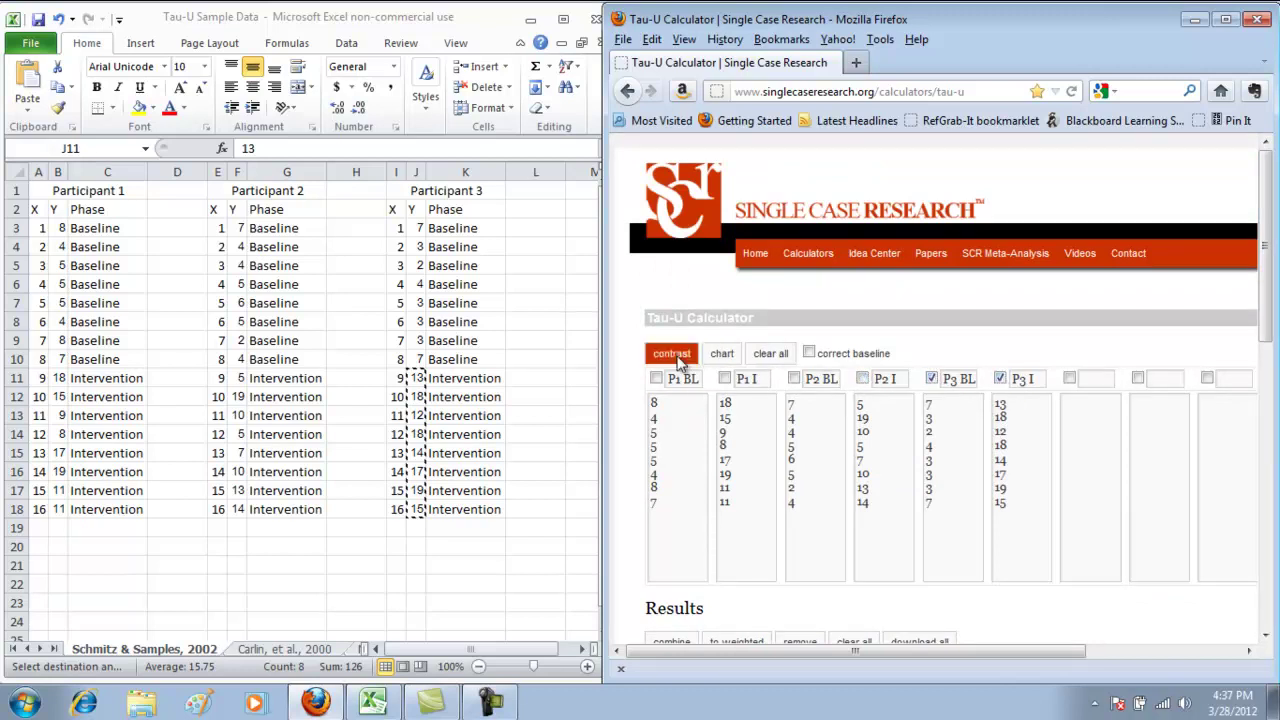
left_click_drag(1262, 265, 1276, 428)
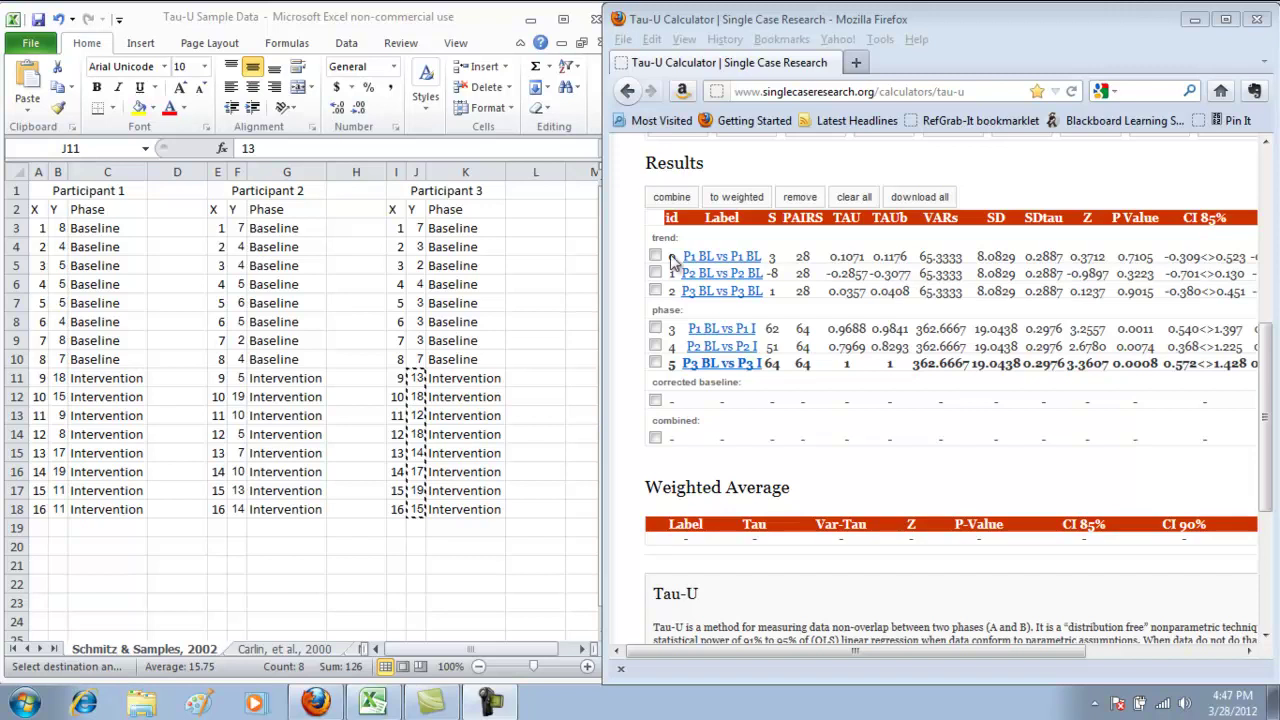
- Check comparisons #3, #4 and #5 and compute their weighted average: Tau 0.9219, Z 5.3661
left_click(655, 329)
left_click(655, 346)
left_click(656, 364)
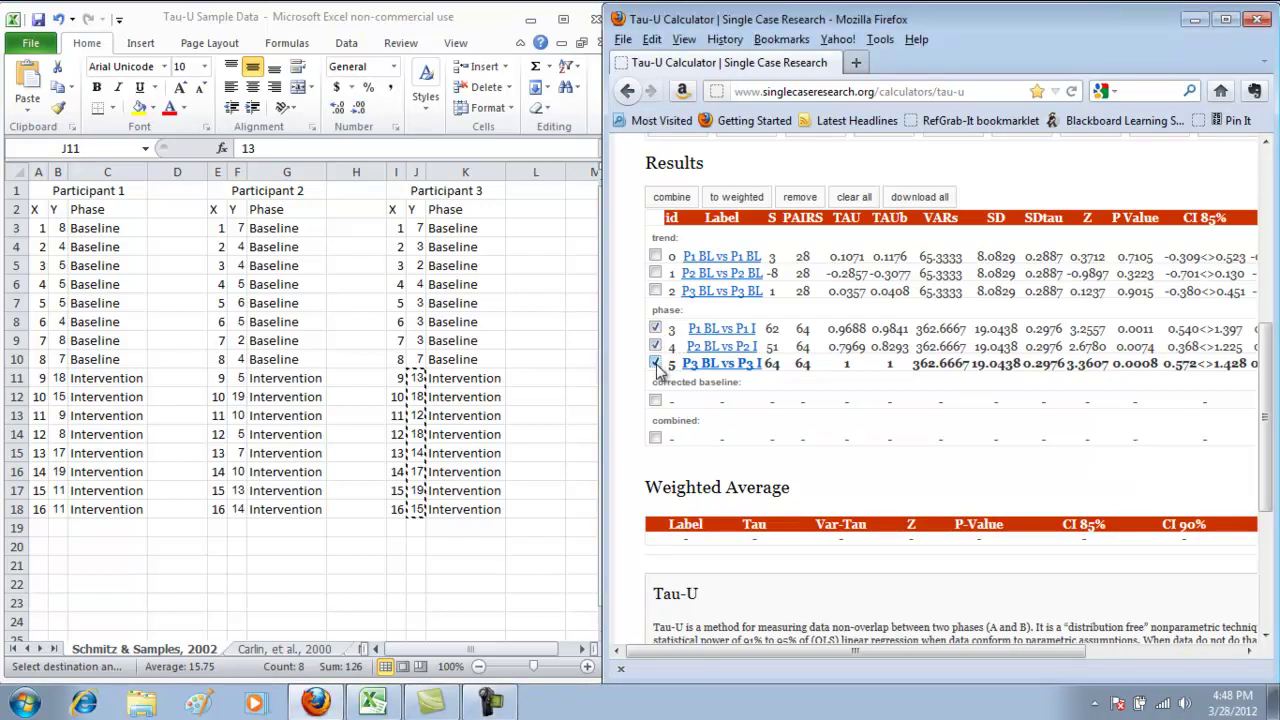
left_click(757, 203)
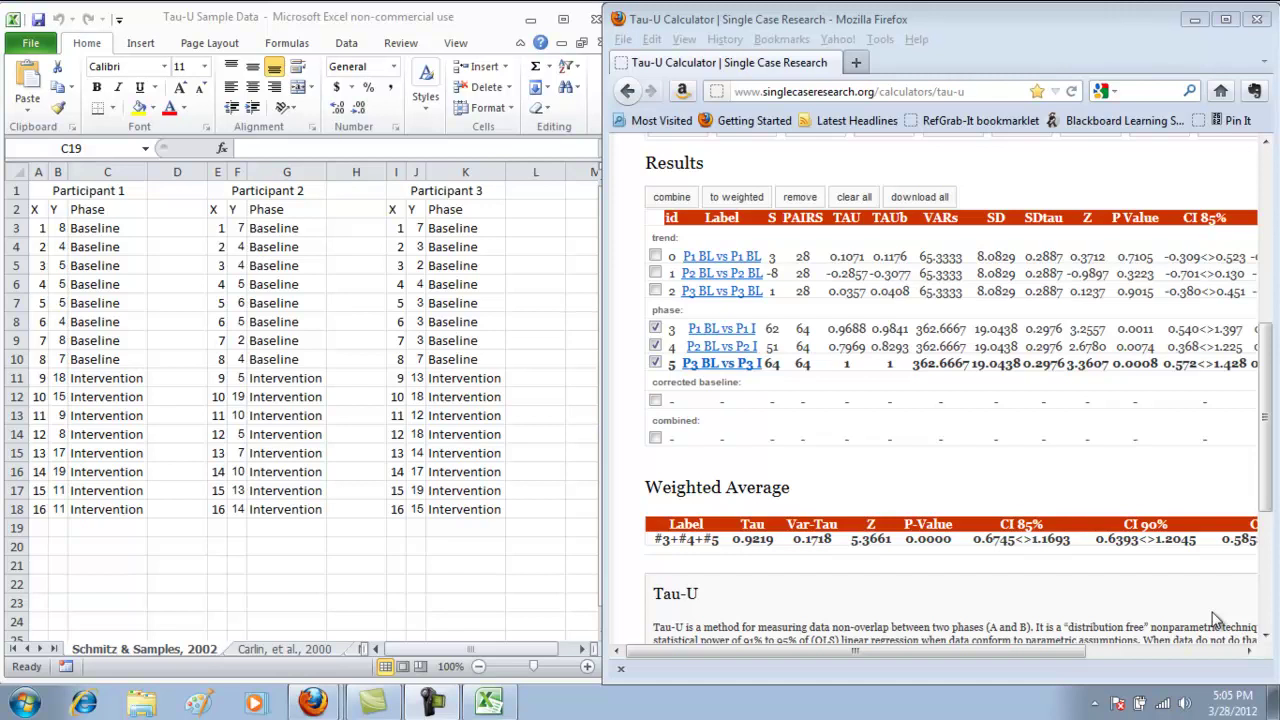
left_click(990, 185)
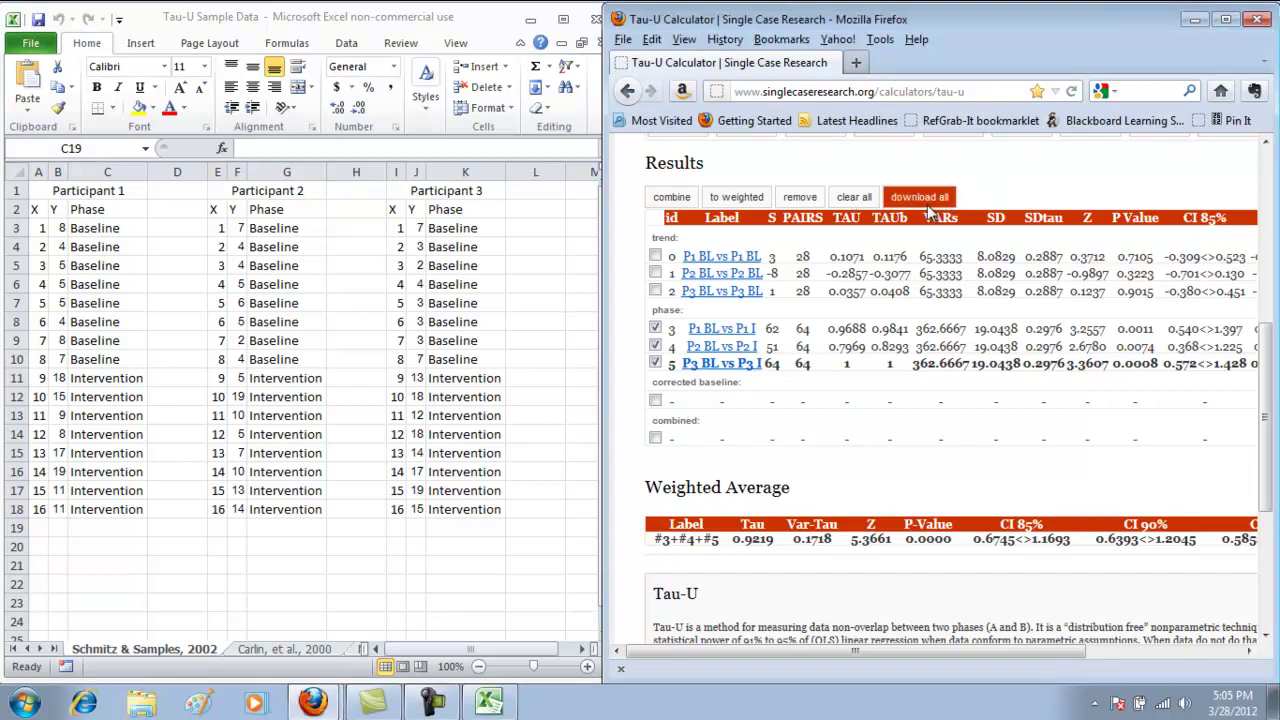
- Generate the all-results download link and start saving the linked file
left_click(927, 199)
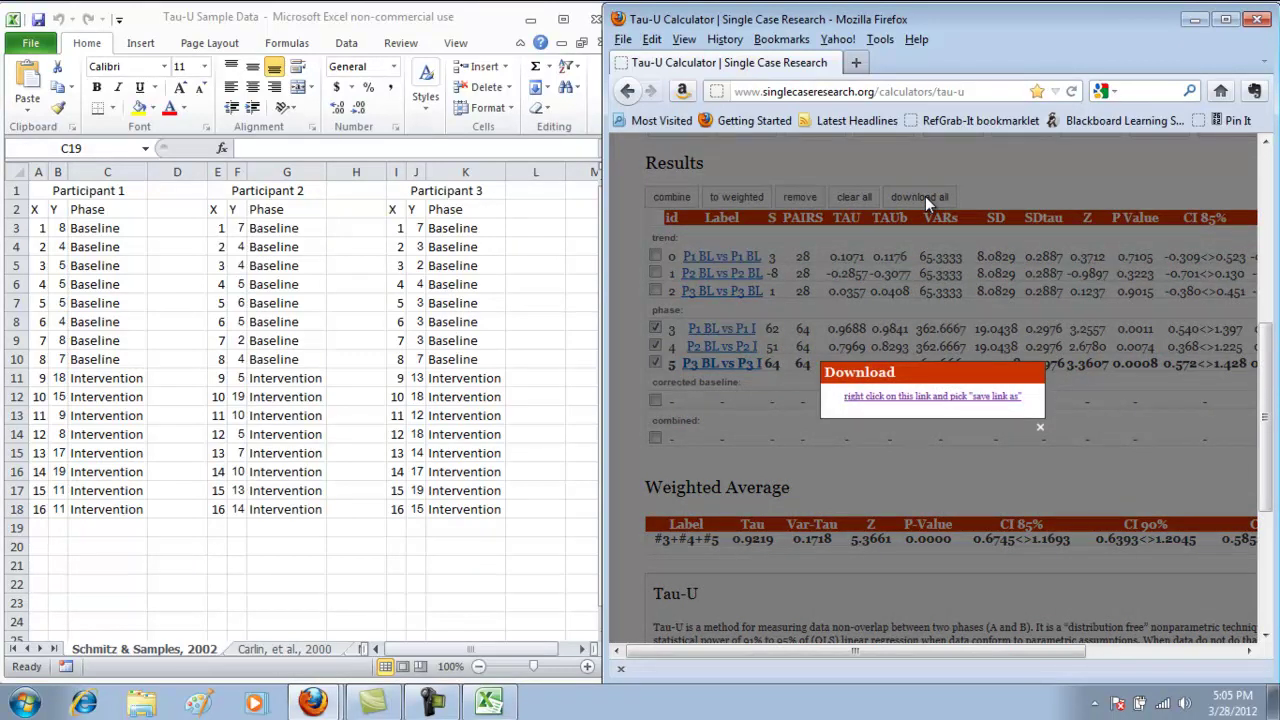
right_click(932, 402)
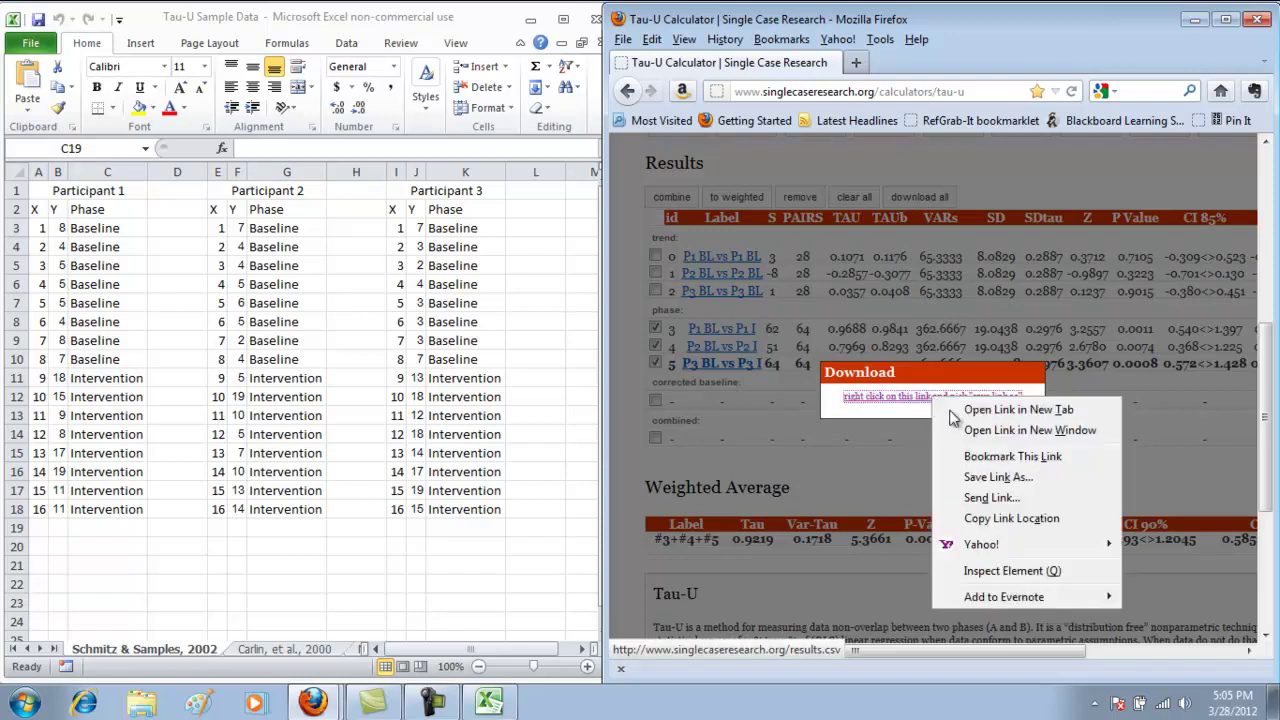
left_click(998, 478)
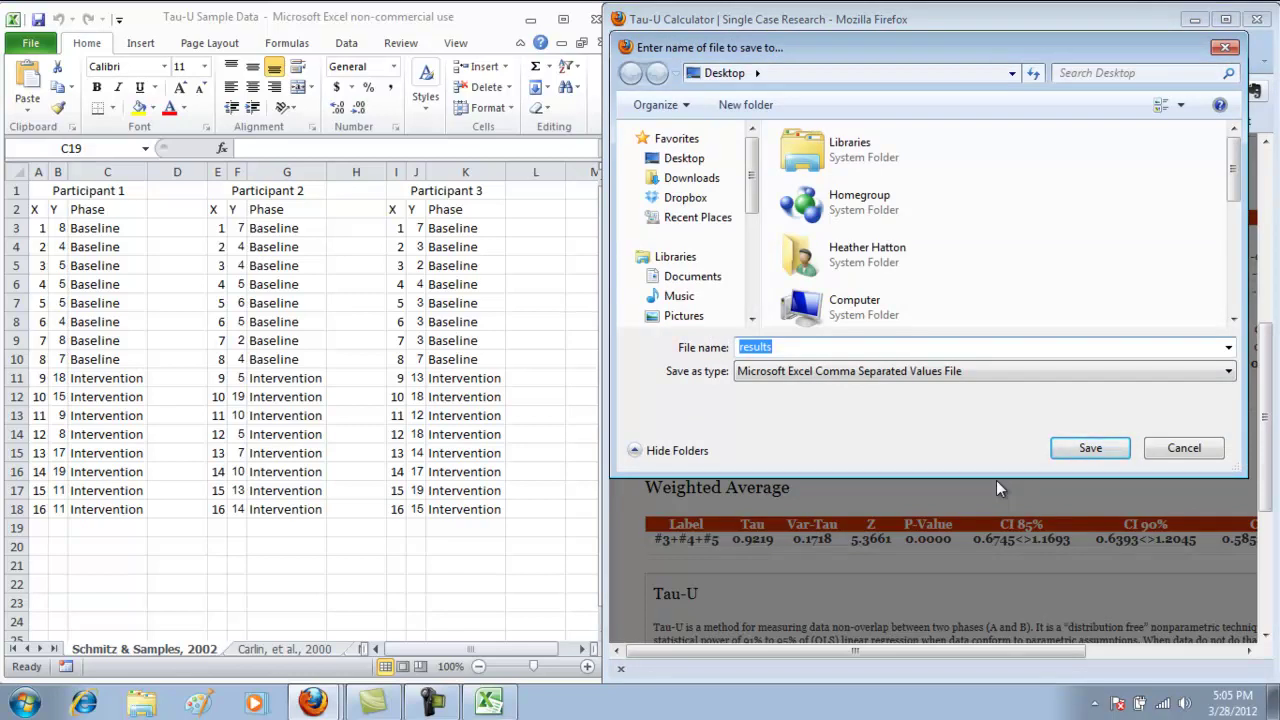
- Save it to the Desktop as 'Schmitz & Samples, 2002', replacing the existing file
left_click(180, 596)
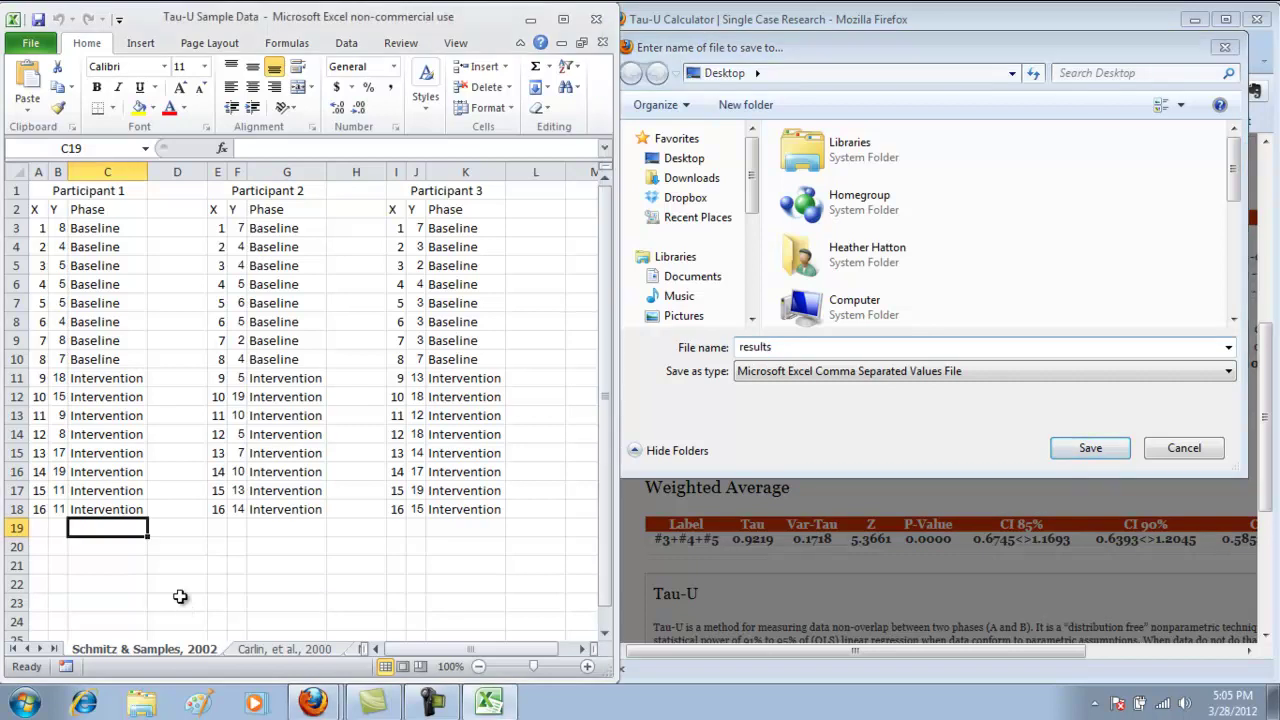
double_click(180, 648)
key("ctrl+c")
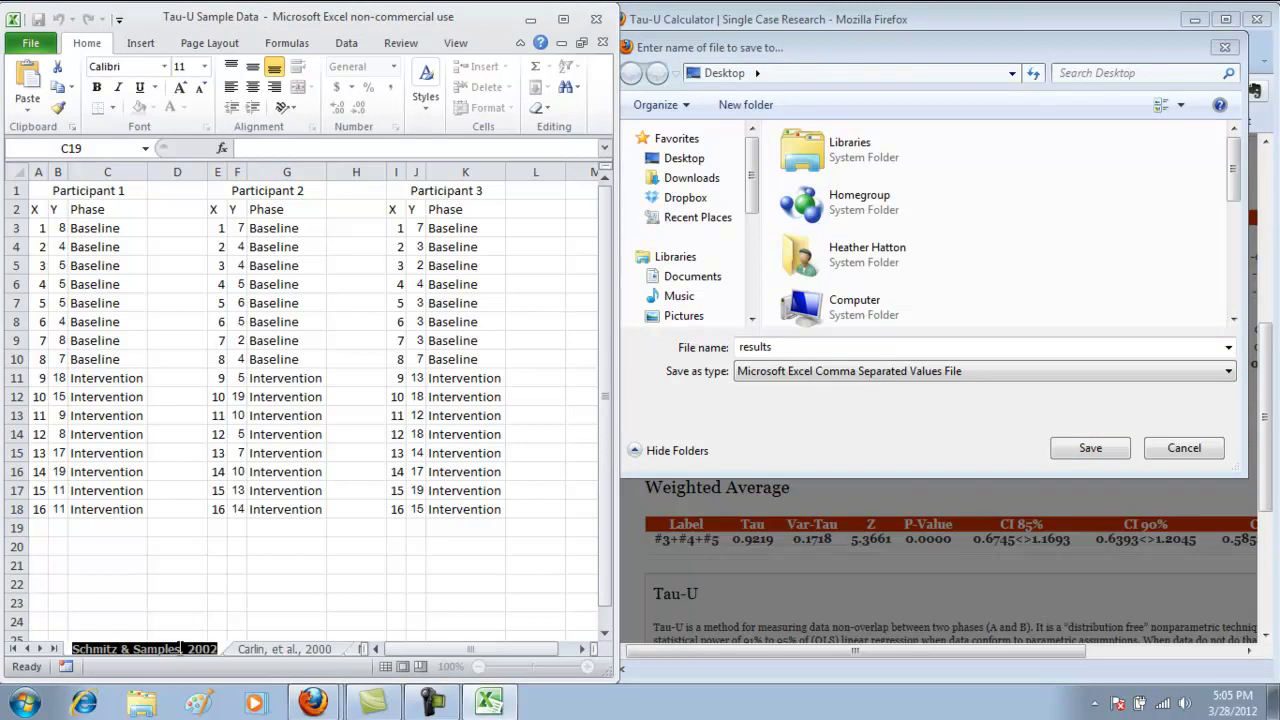
left_click(40, 529)
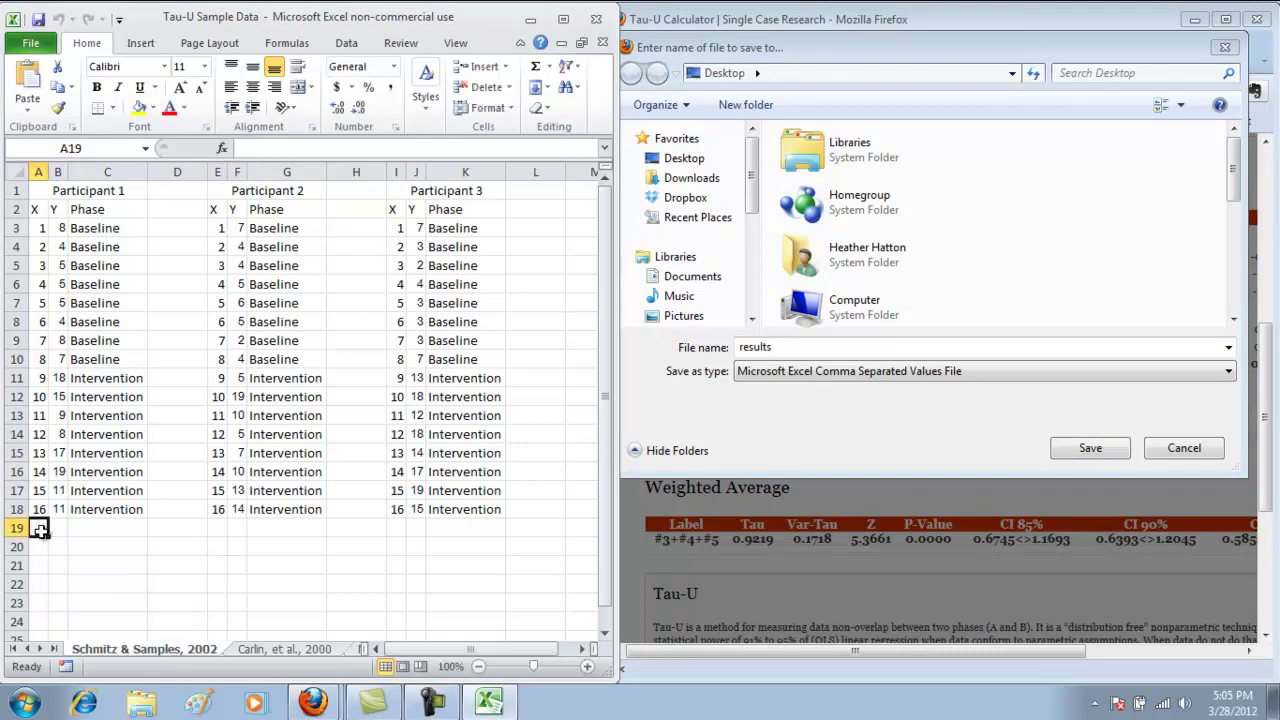
left_click(788, 348)
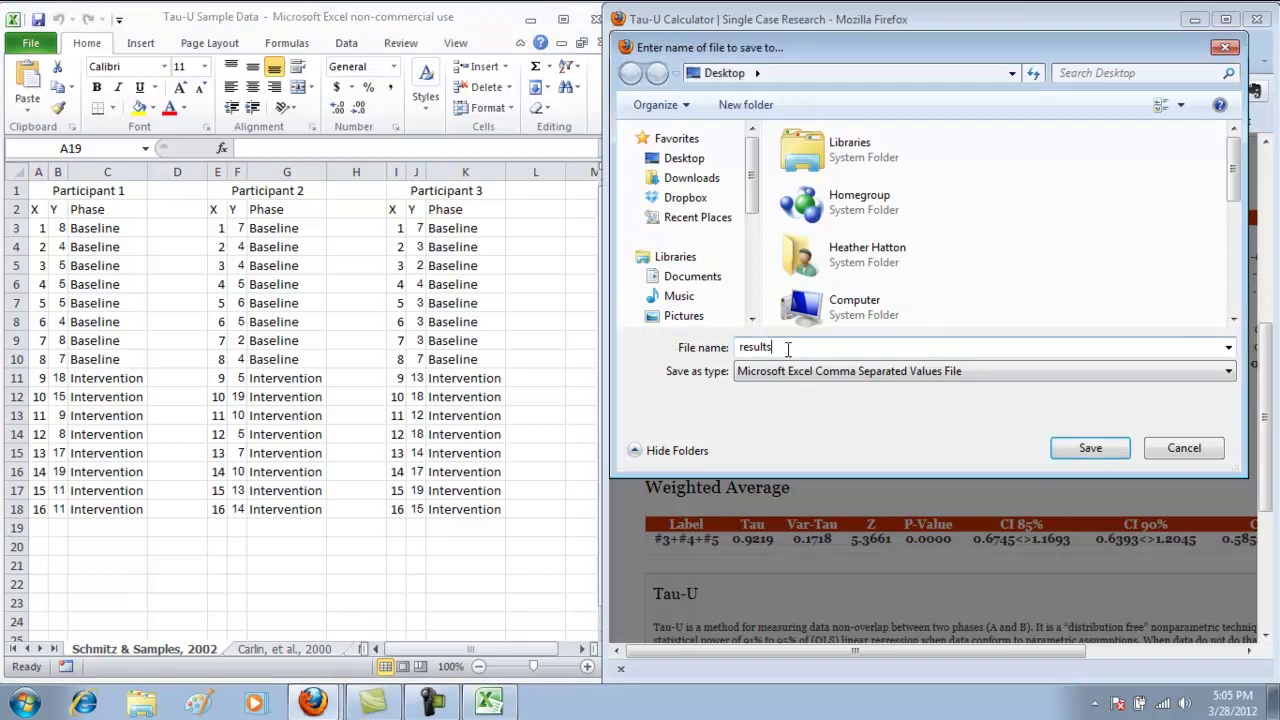
left_click_drag(788, 348, 612, 343)
key("ctrl+v")
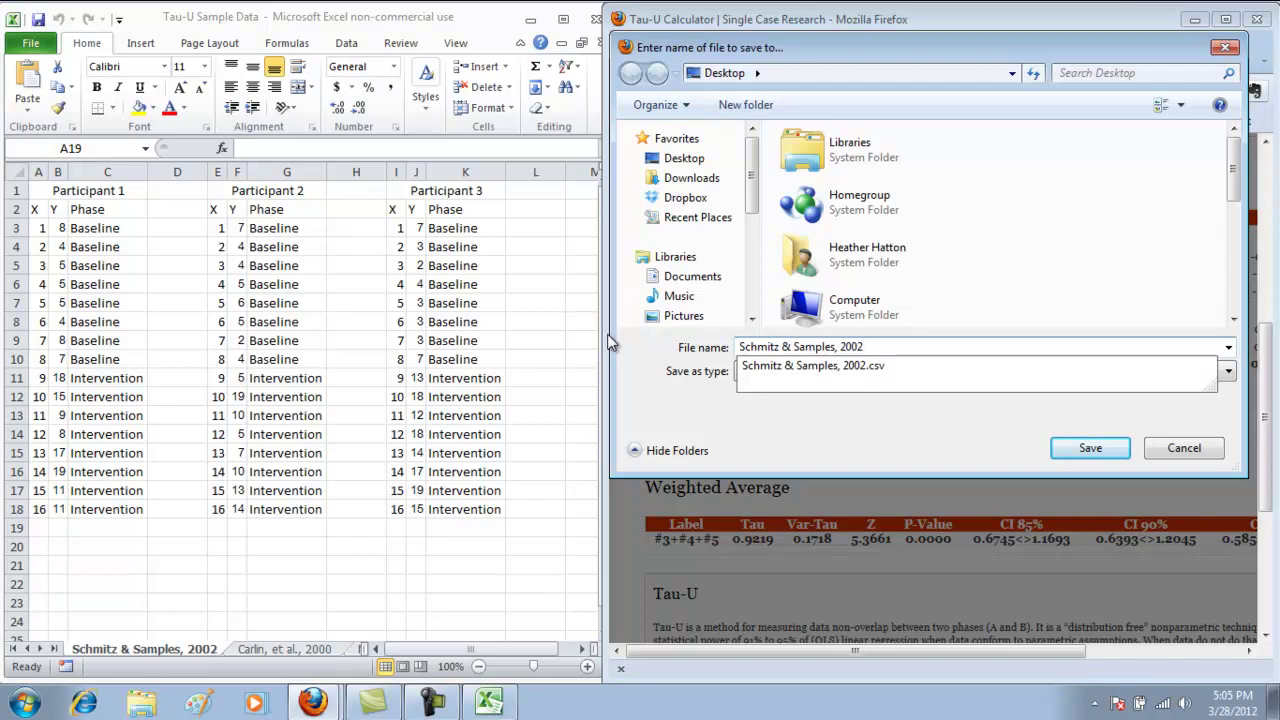
left_click(1092, 448)
left_click(697, 357)
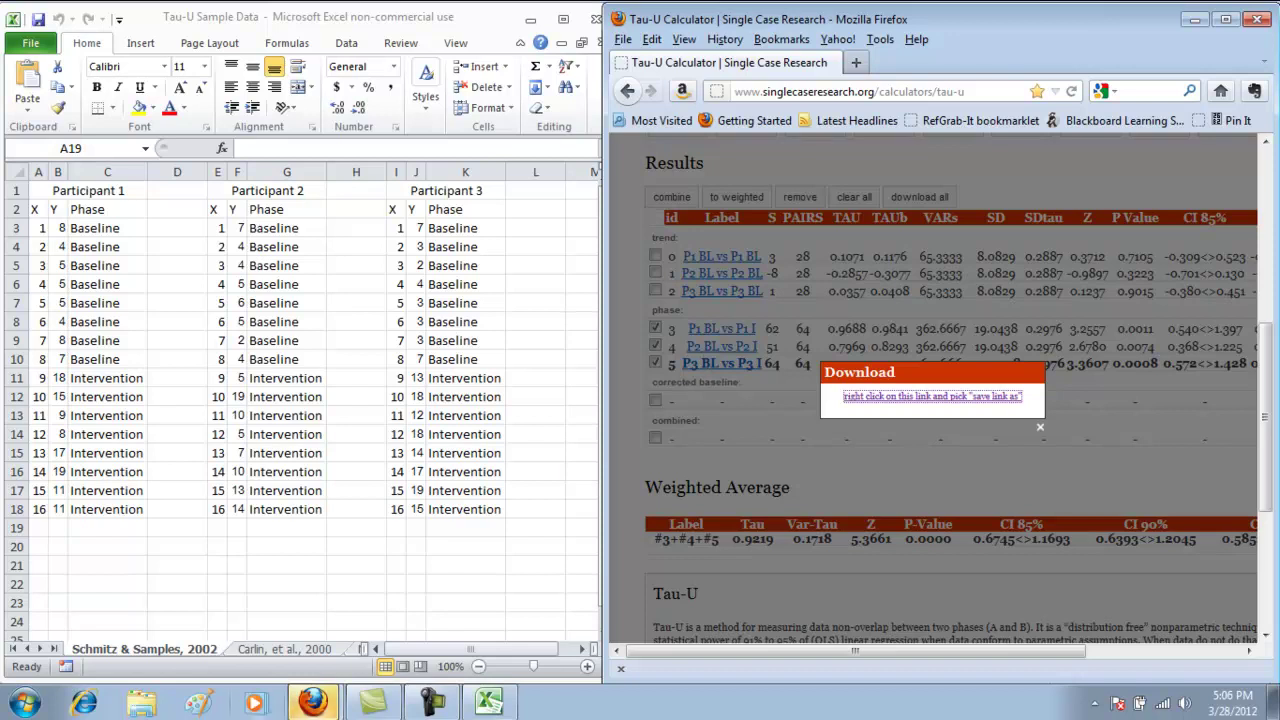
- Open the newest Schmitz & Samples, 2002.csv from Firefox's Downloads list
left_click(313, 703)
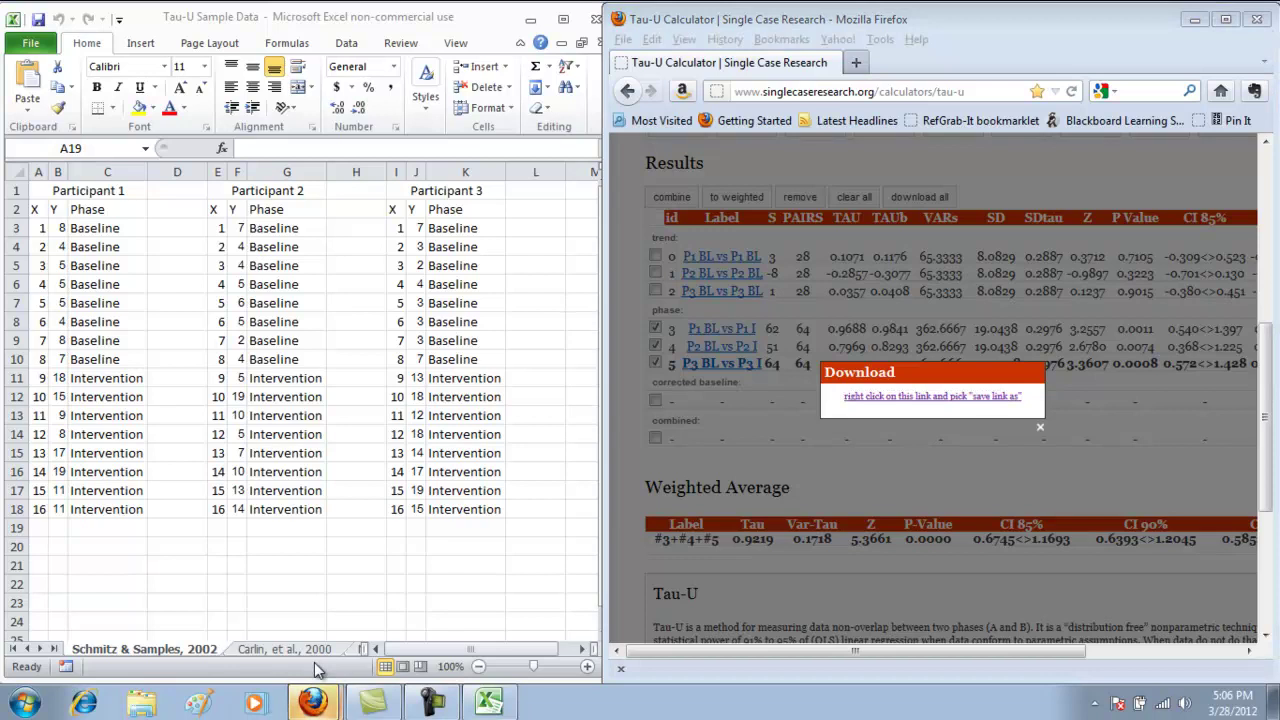
double_click(514, 371)
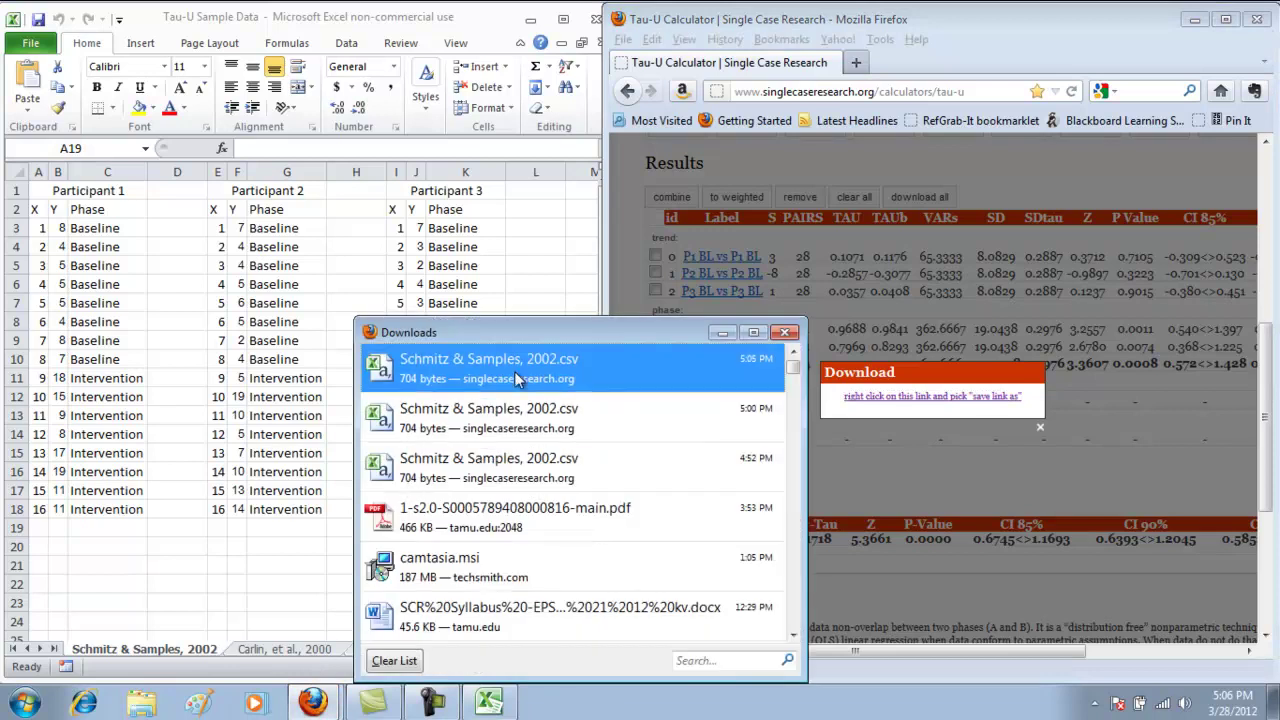
left_click(712, 332)
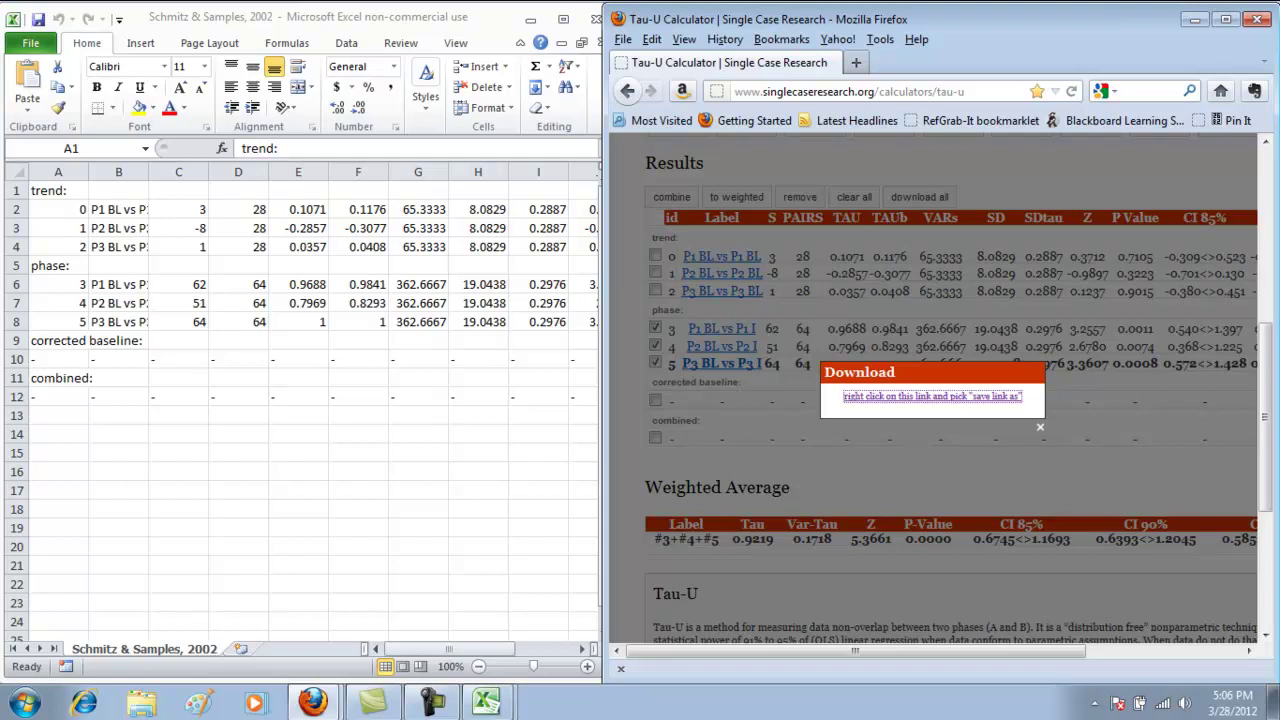
- Move the results sheet into Tau-U Sample Data.xlsx, before the Carlin, et al., 2000 sheet
left_click(139, 648)
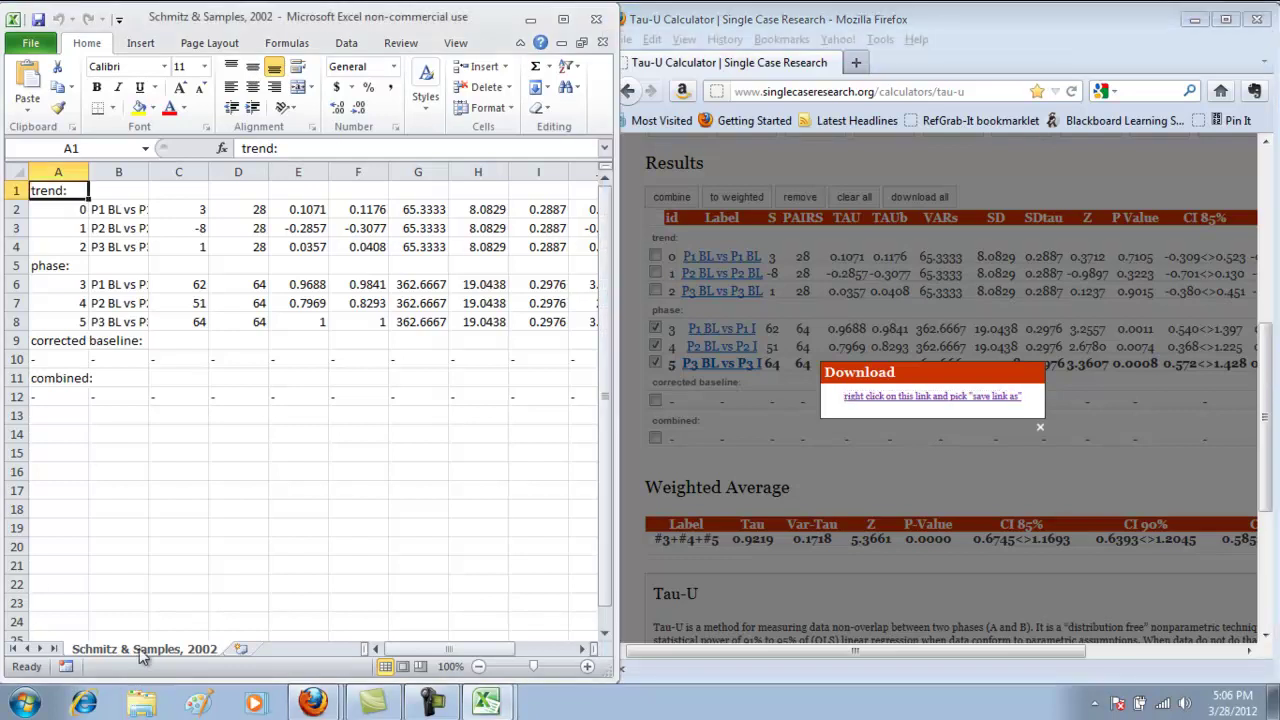
right_click(139, 648)
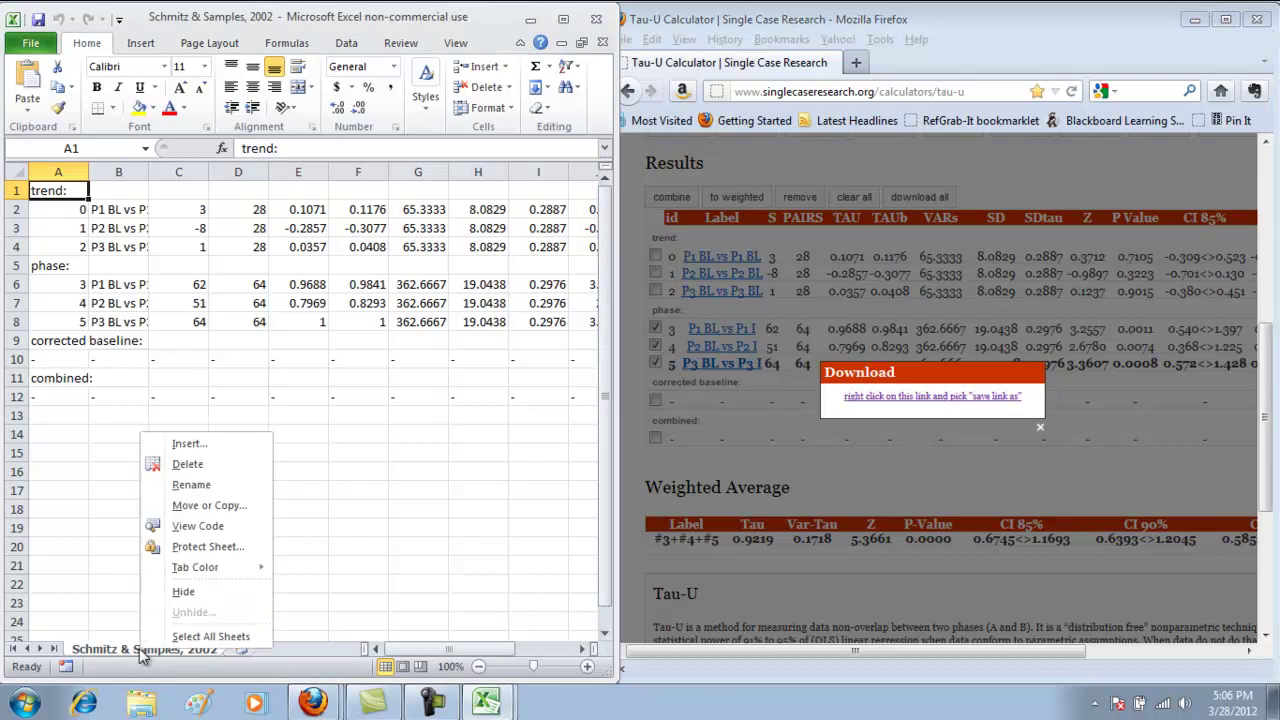
left_click(210, 505)
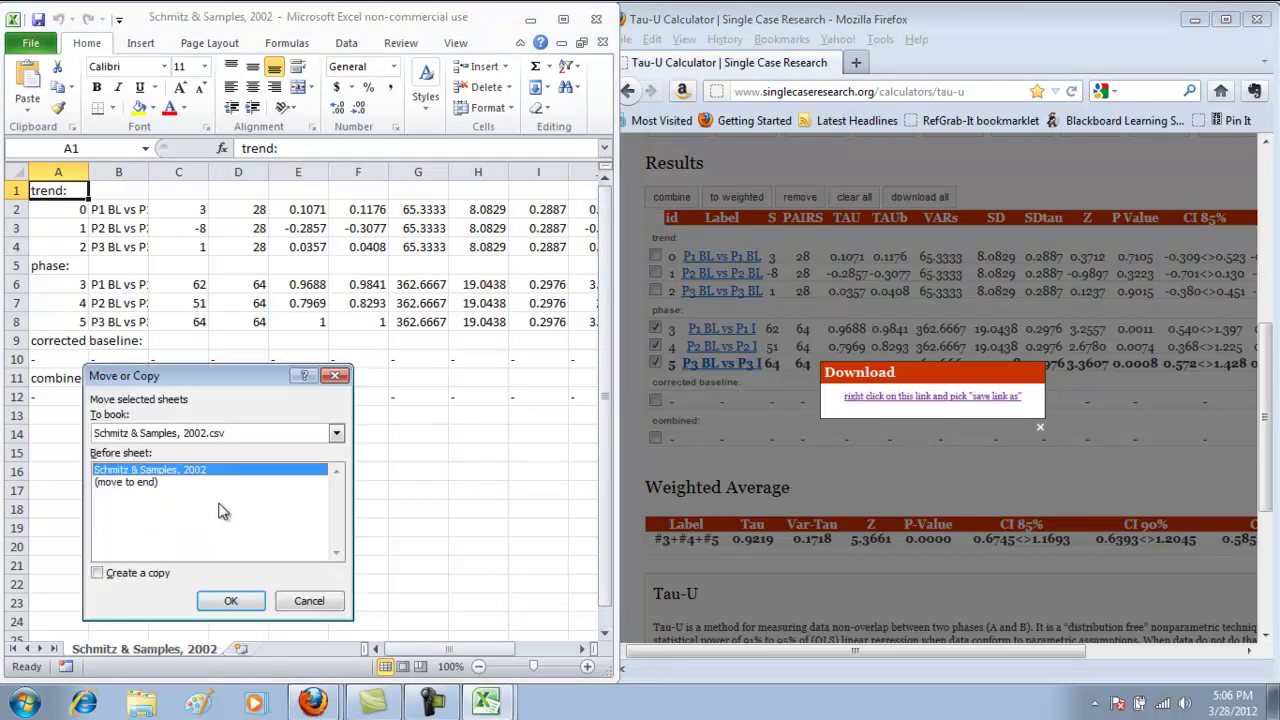
left_click(336, 435)
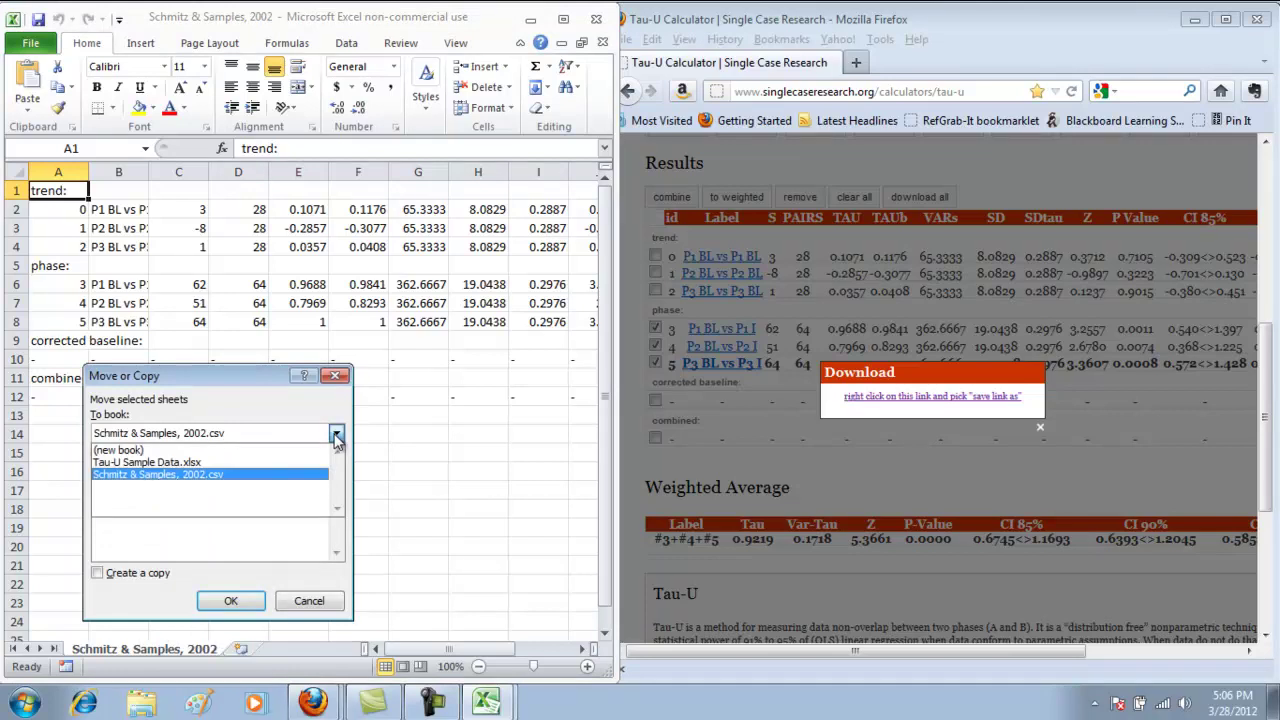
left_click(212, 464)
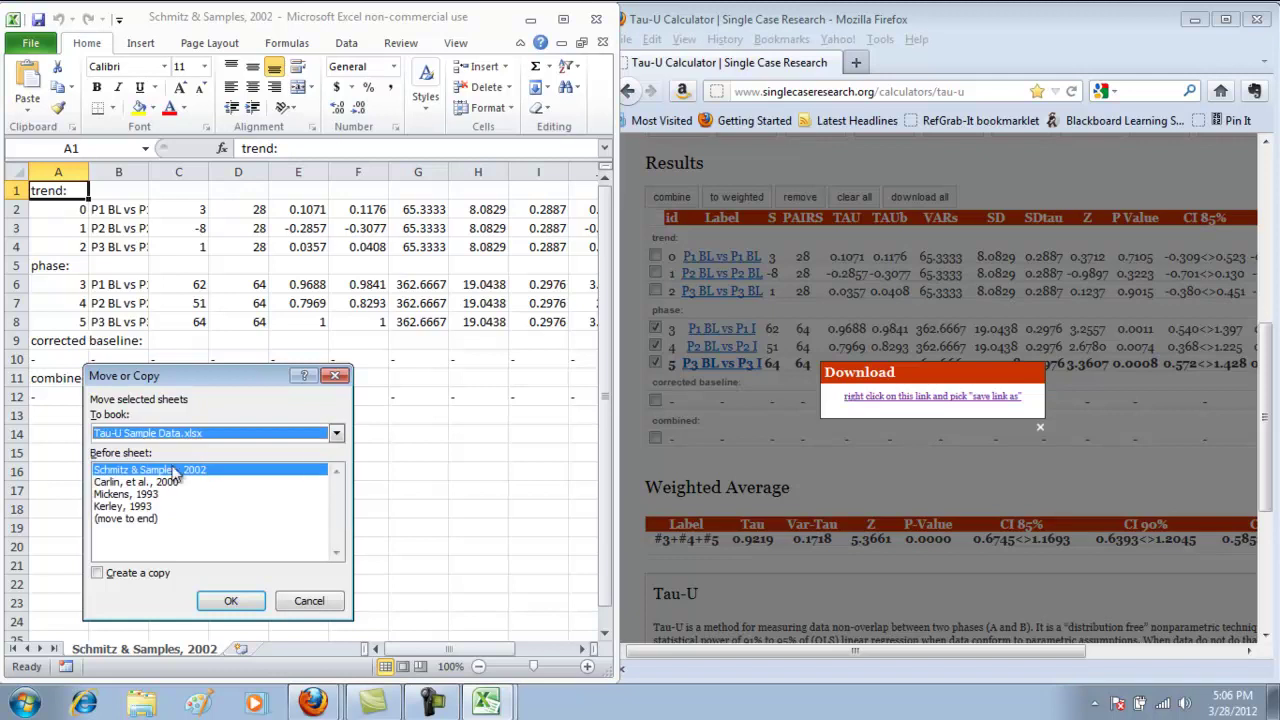
left_click(160, 483)
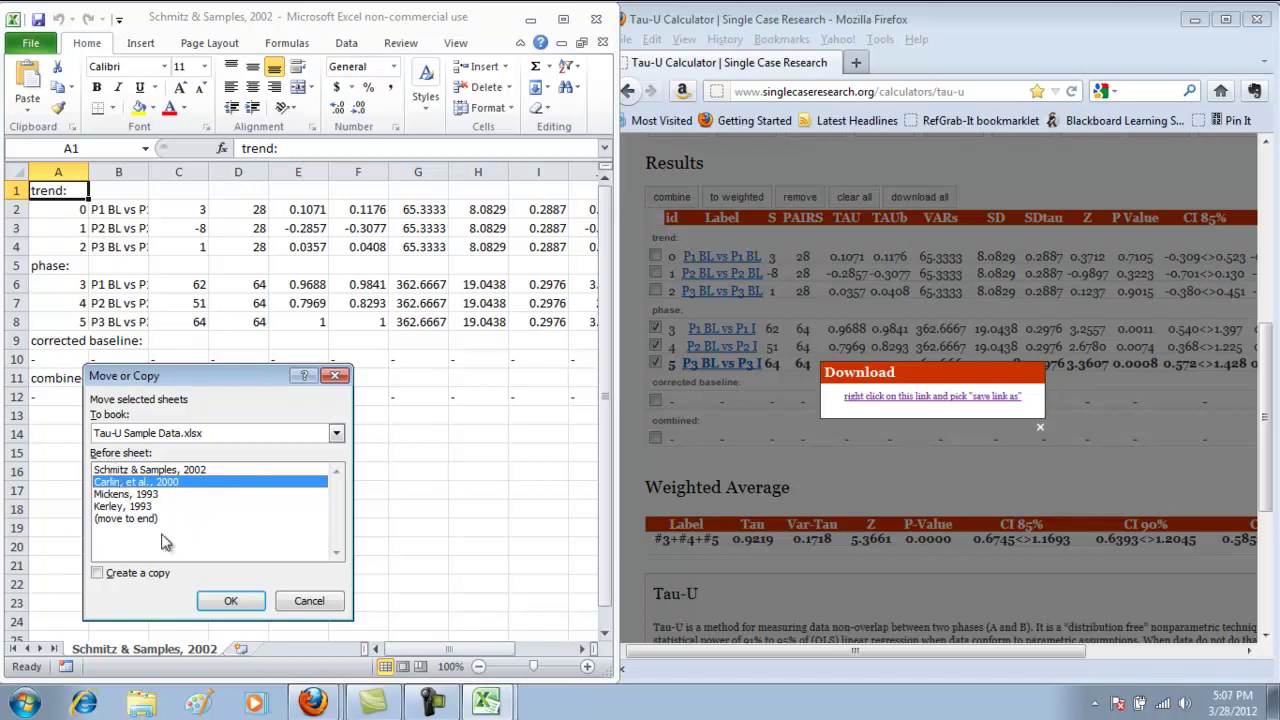
left_click(232, 600)
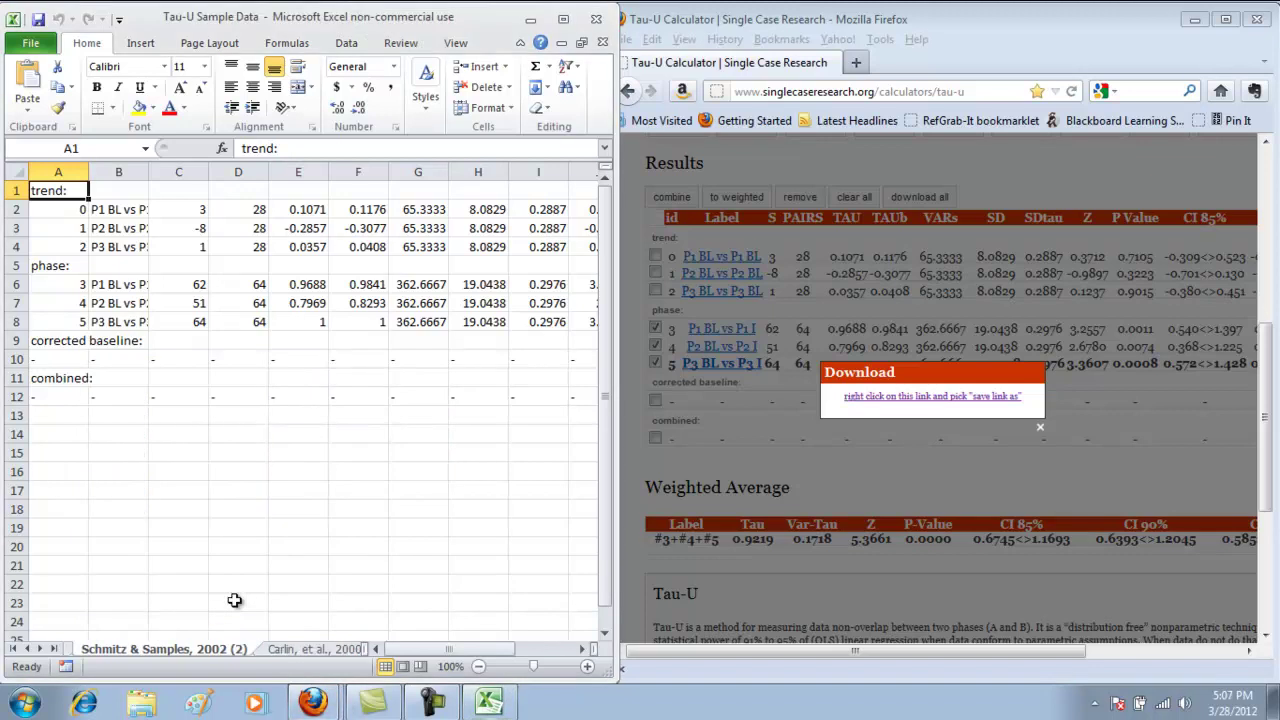
left_click(27, 648)
left_click(108, 650)
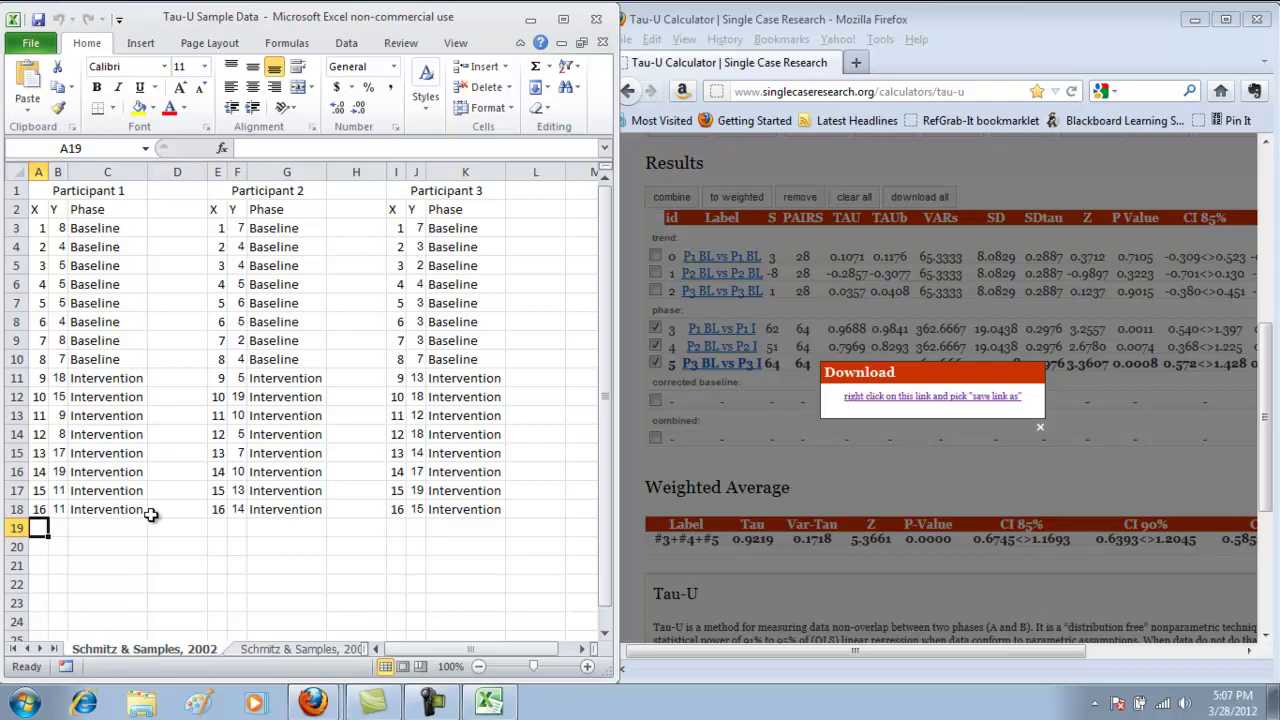
left_click(272, 651)
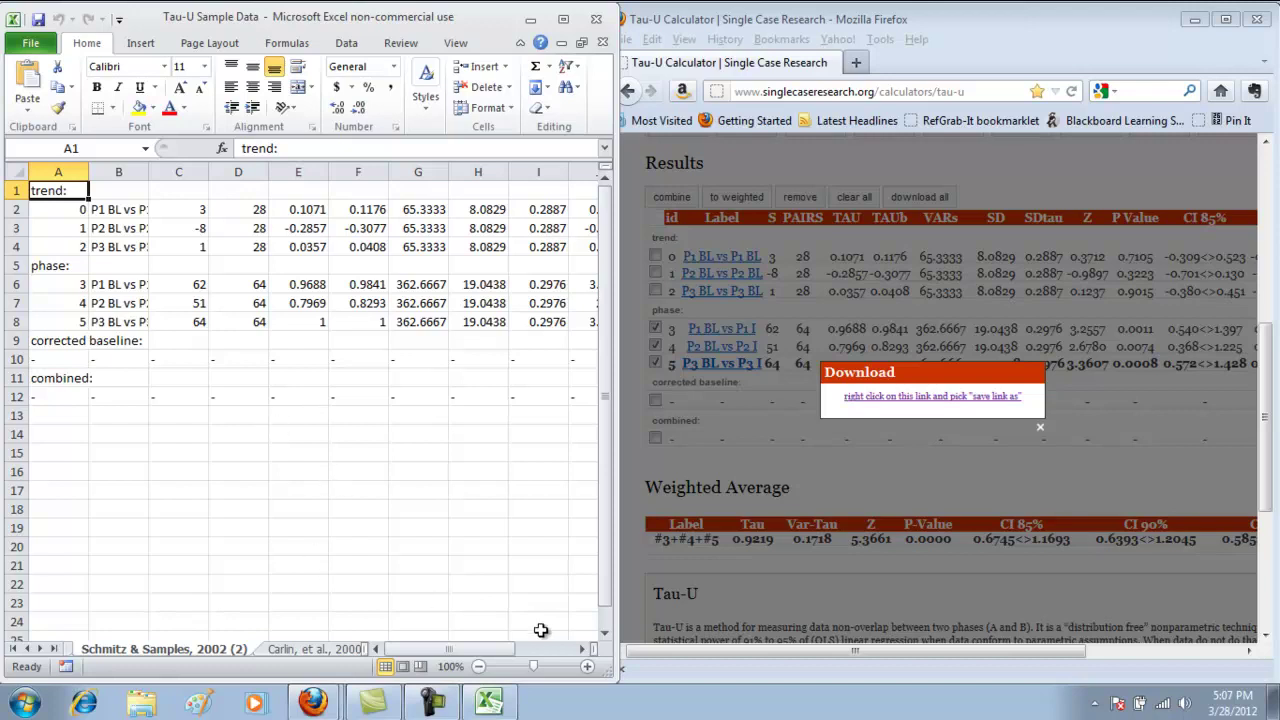
left_click_drag(503, 655, 503, 655)
left_click(724, 242)
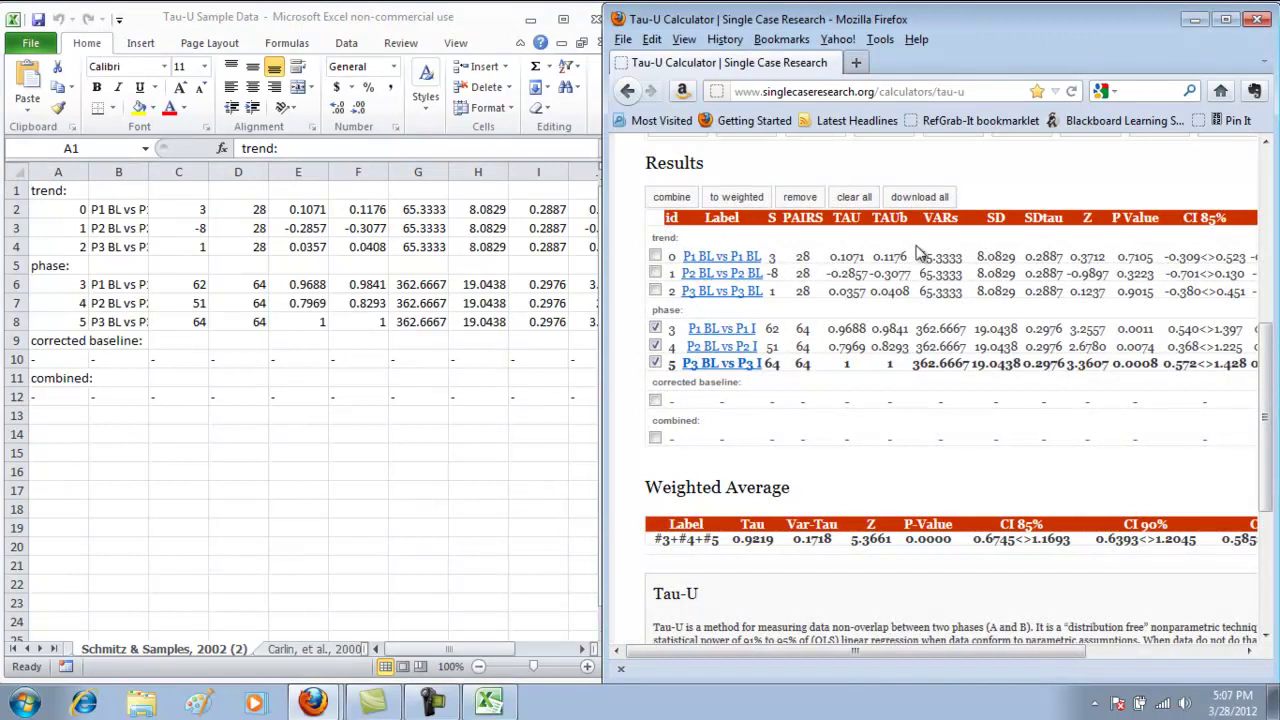
left_click(427, 652)
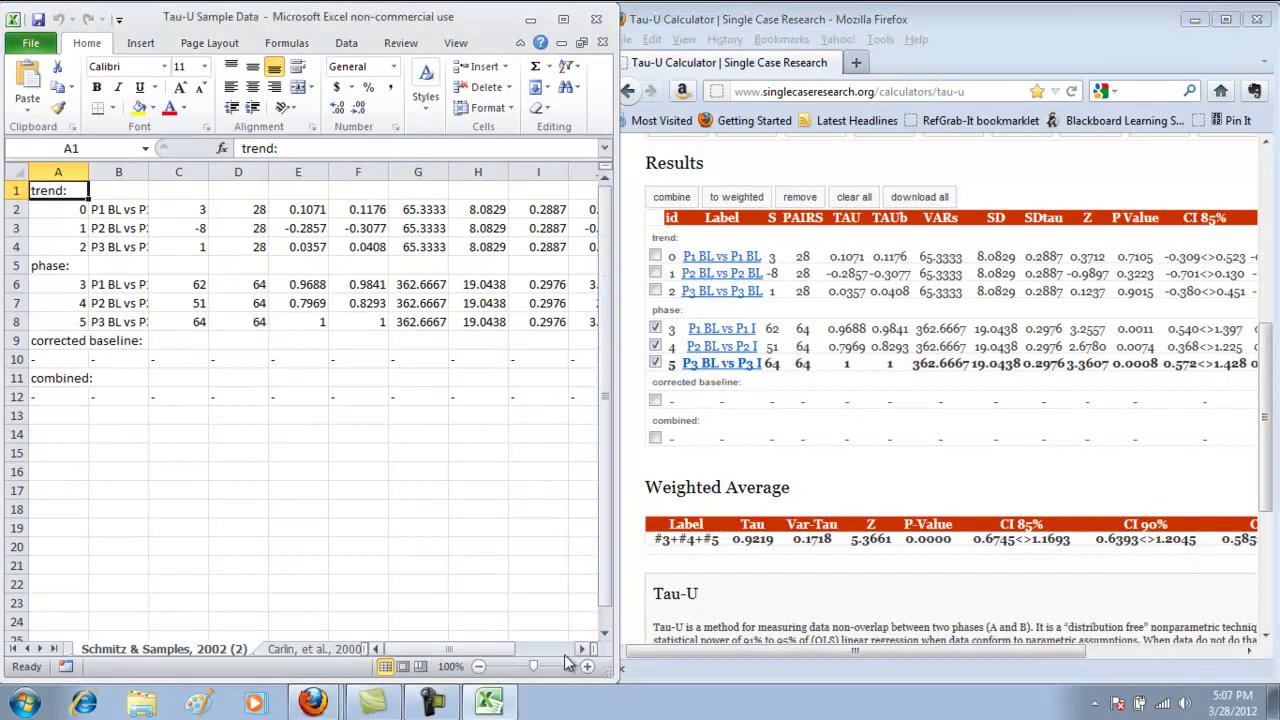
left_click(549, 650)
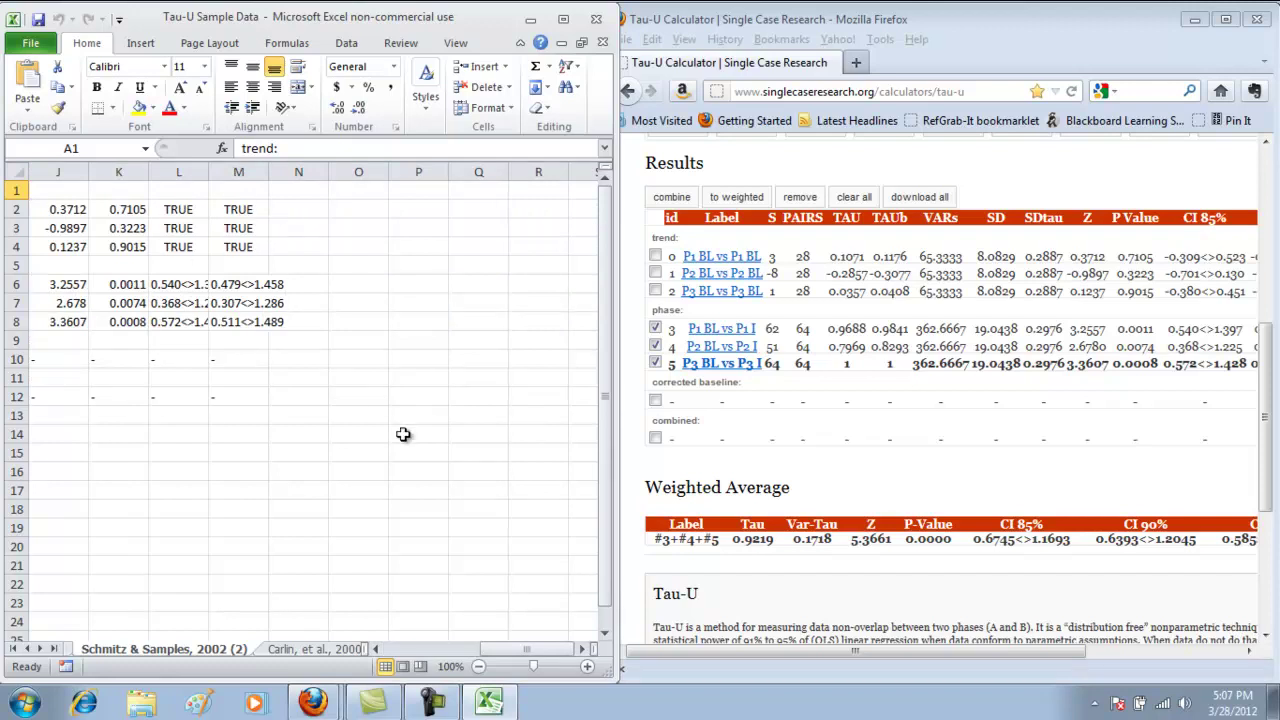
left_click_drag(512, 650, 438, 652)
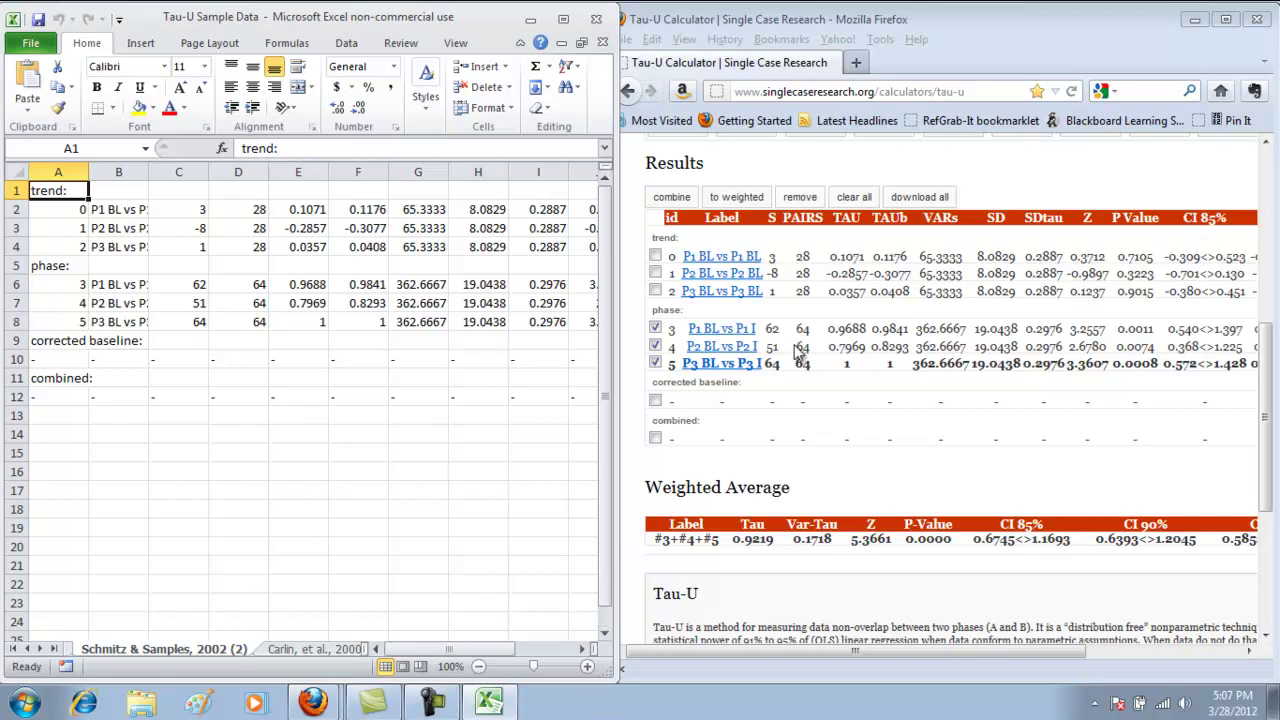
- Review the calculator's results headers, then insert a blank row 1 in the results sheet
left_click(1035, 183)
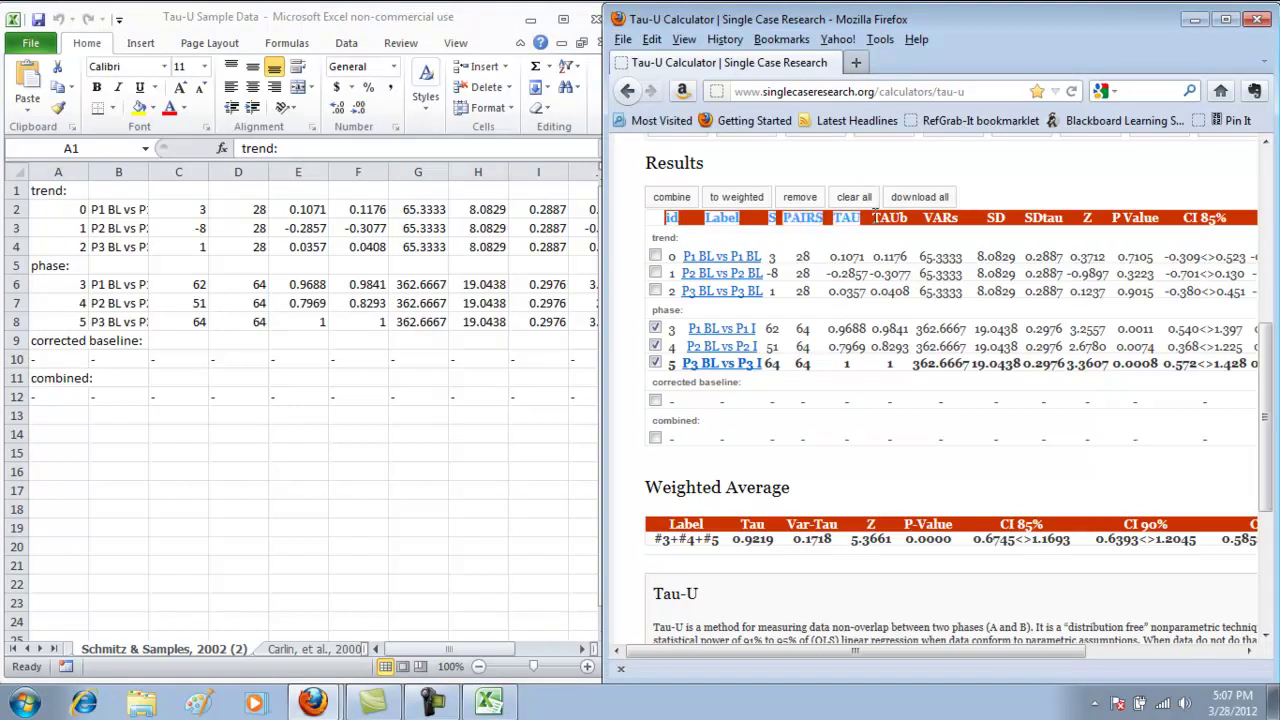
scroll(1150, 225, "right", 3)
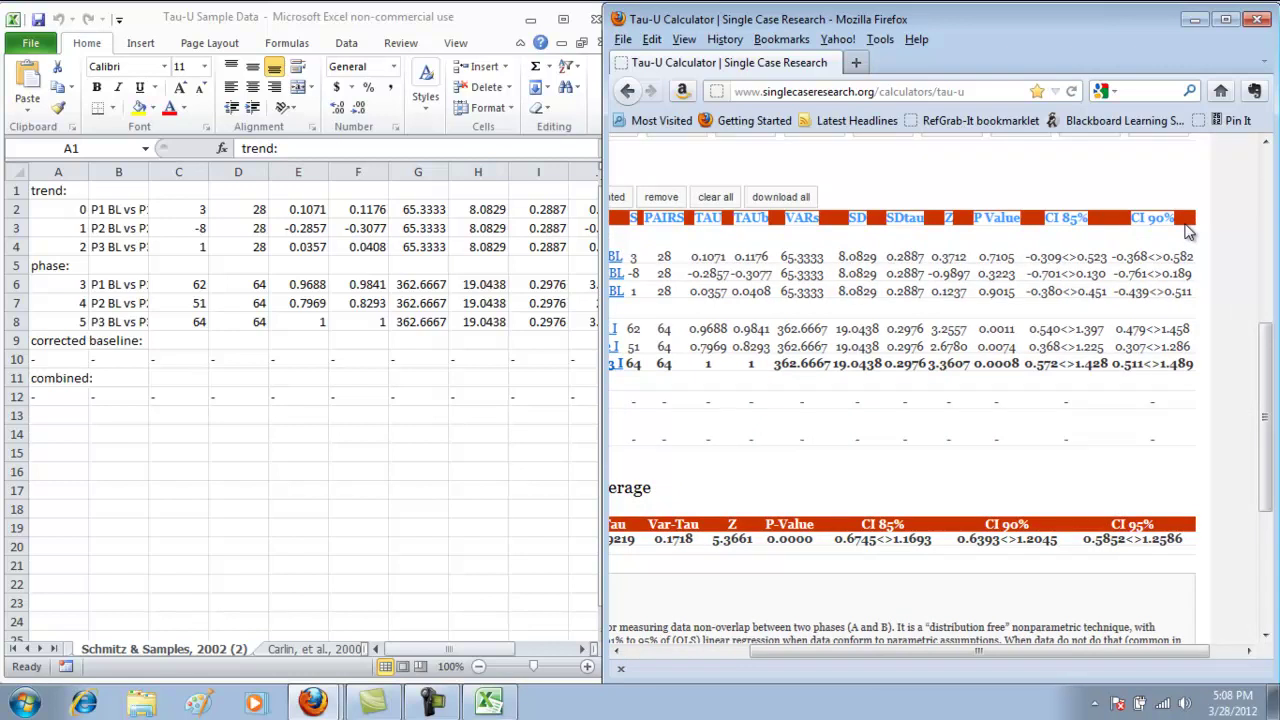
key("alt+Tab")
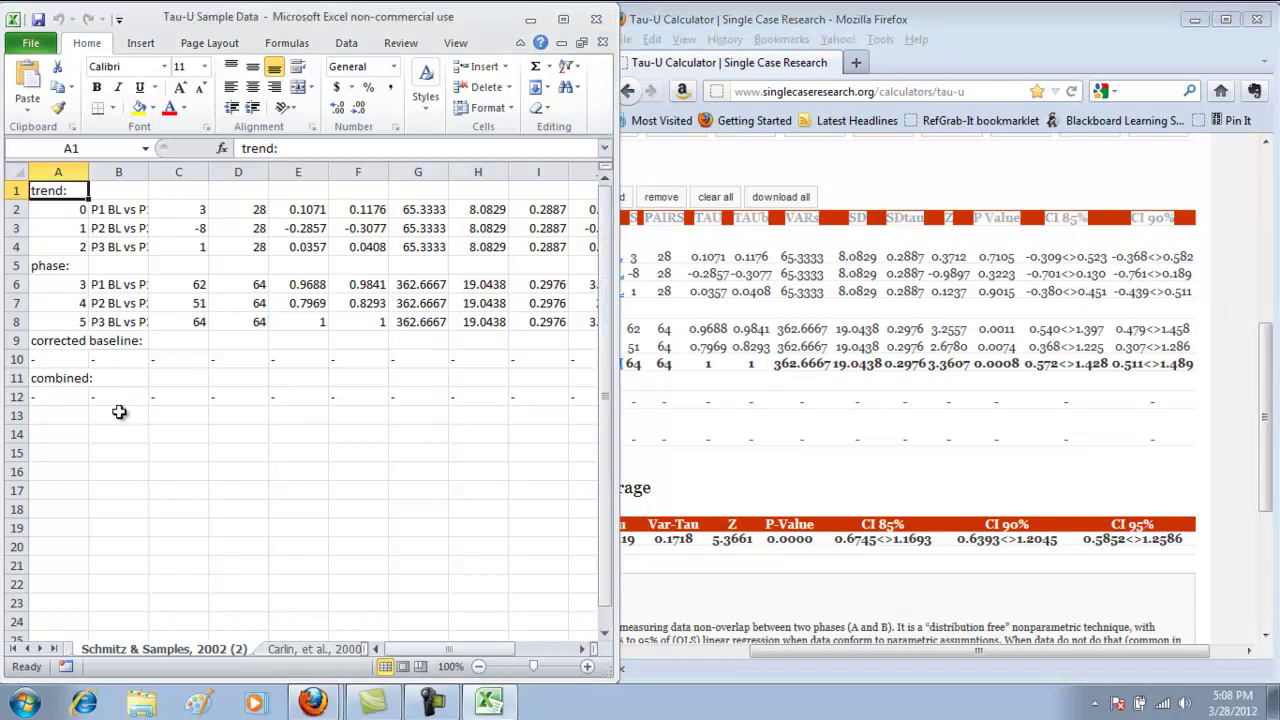
left_click(12, 190)
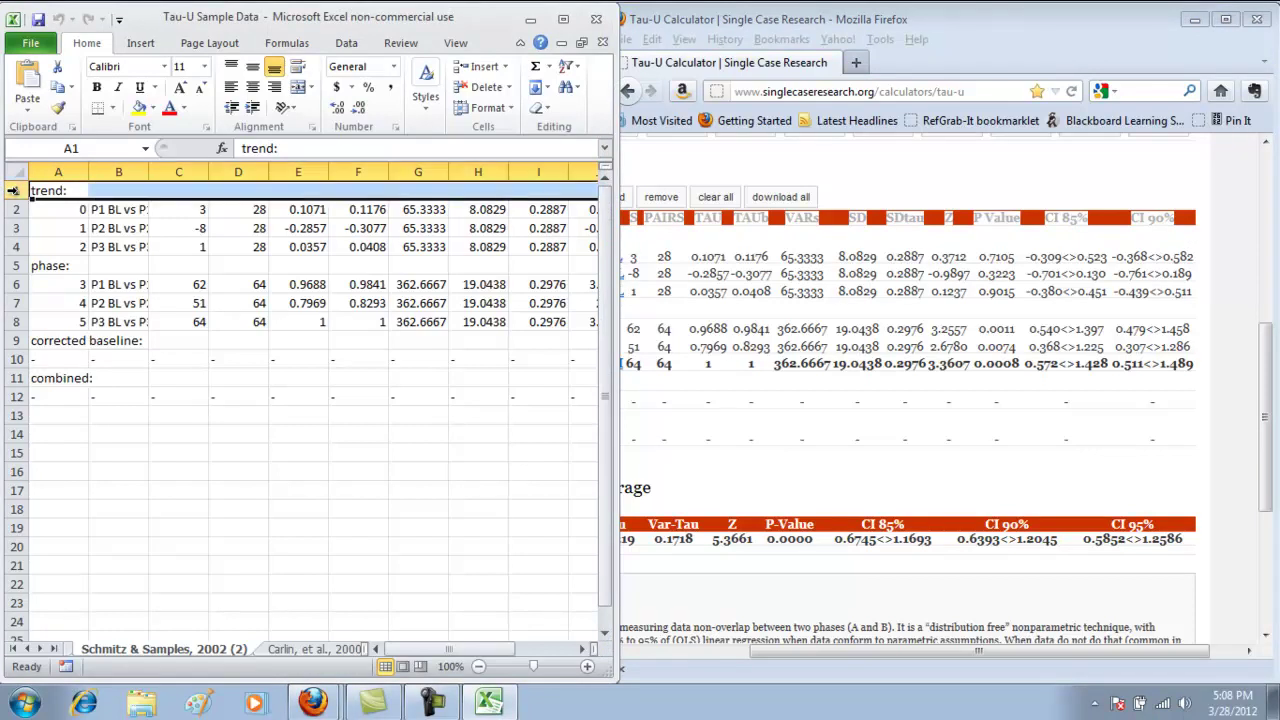
left_click(482, 66)
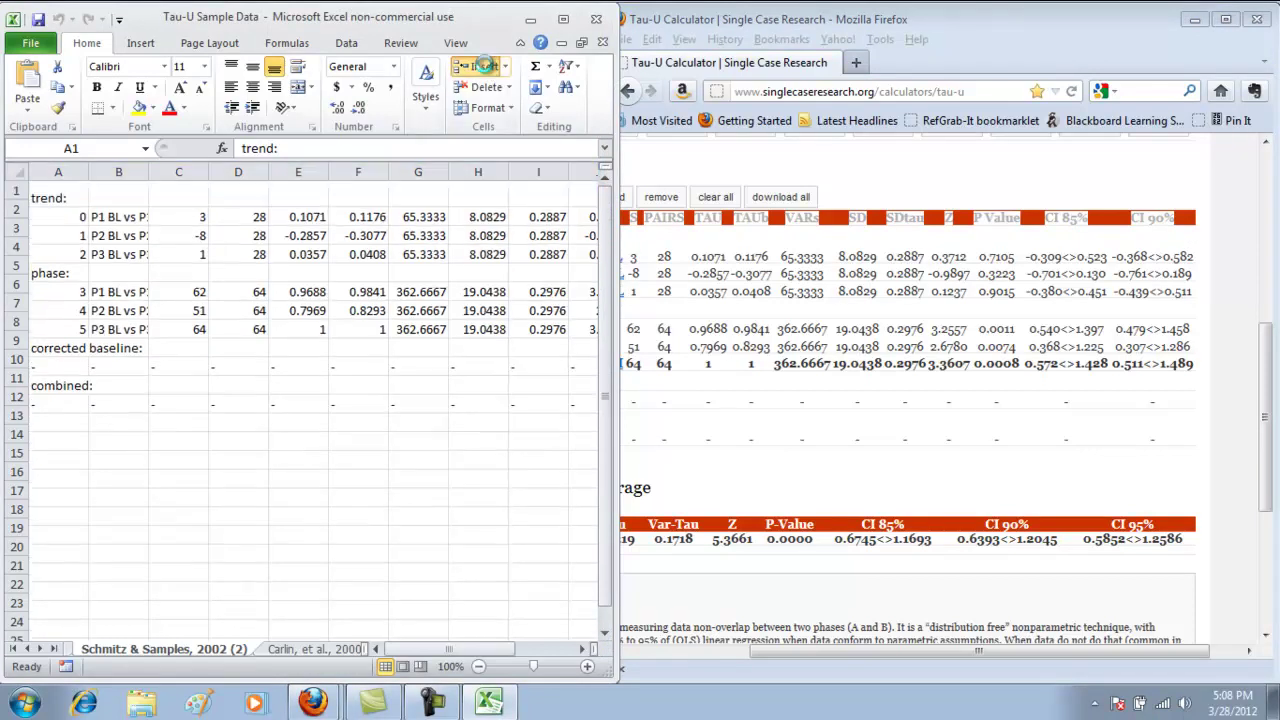
- Paste the column headers (id, Label, S, PAIRS, TAU, Z…) into A1 as plain text
left_click(55, 191)
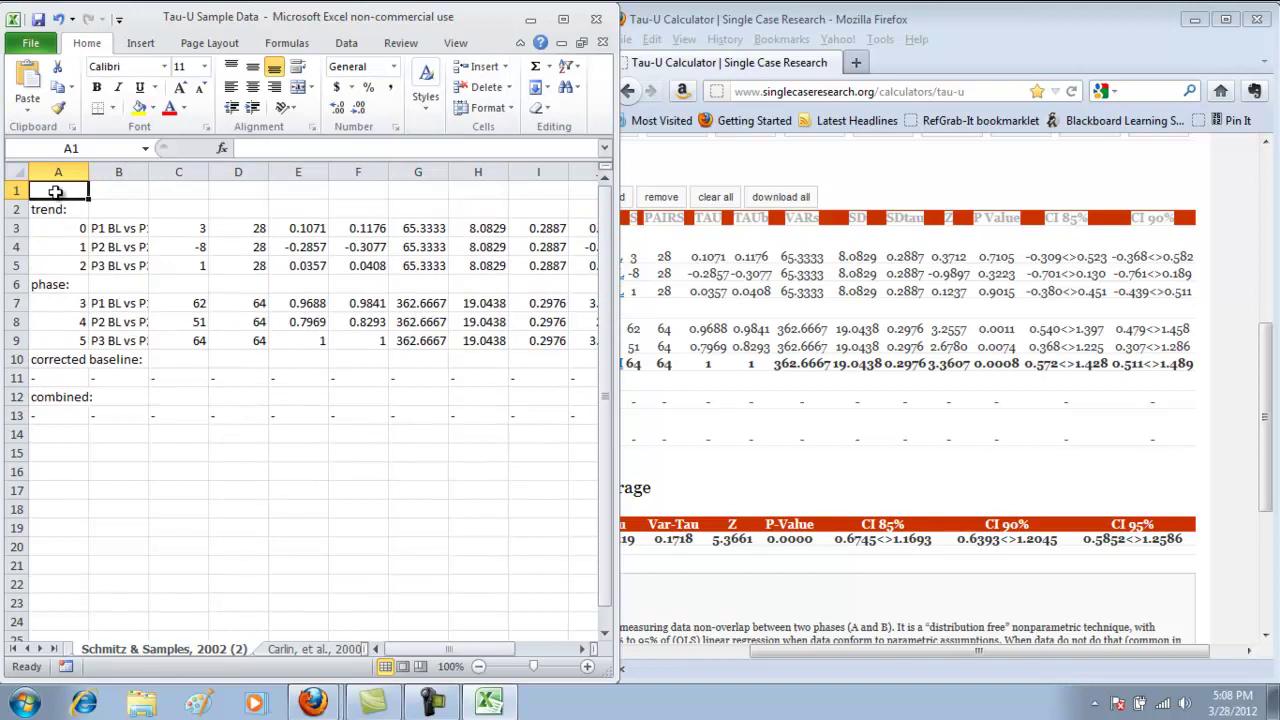
left_click(27, 104)
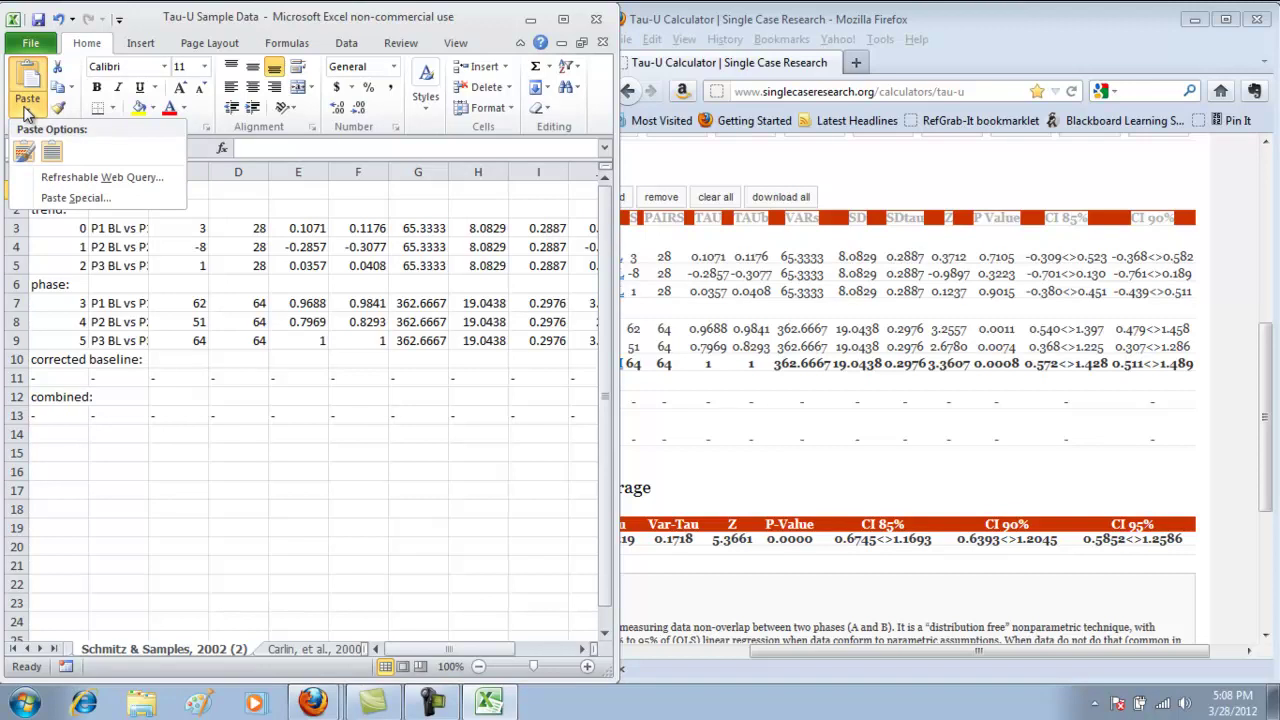
left_click(62, 199)
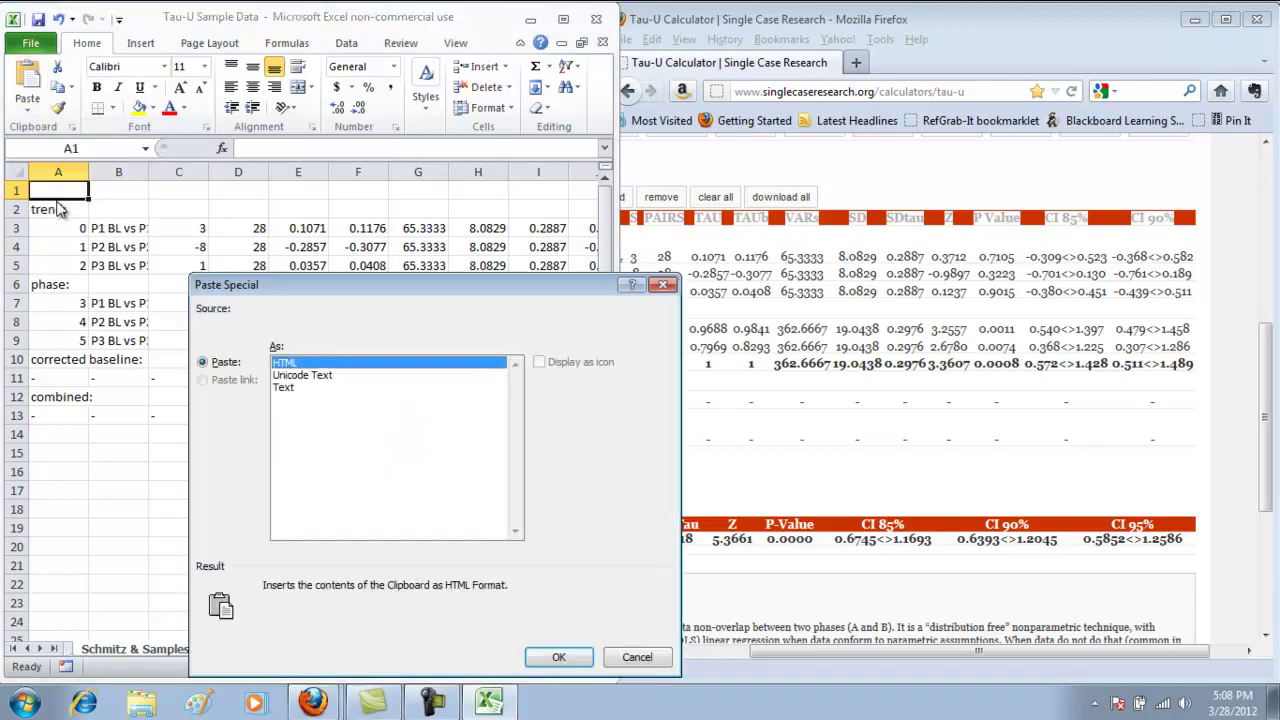
left_click(308, 388)
left_click(558, 657)
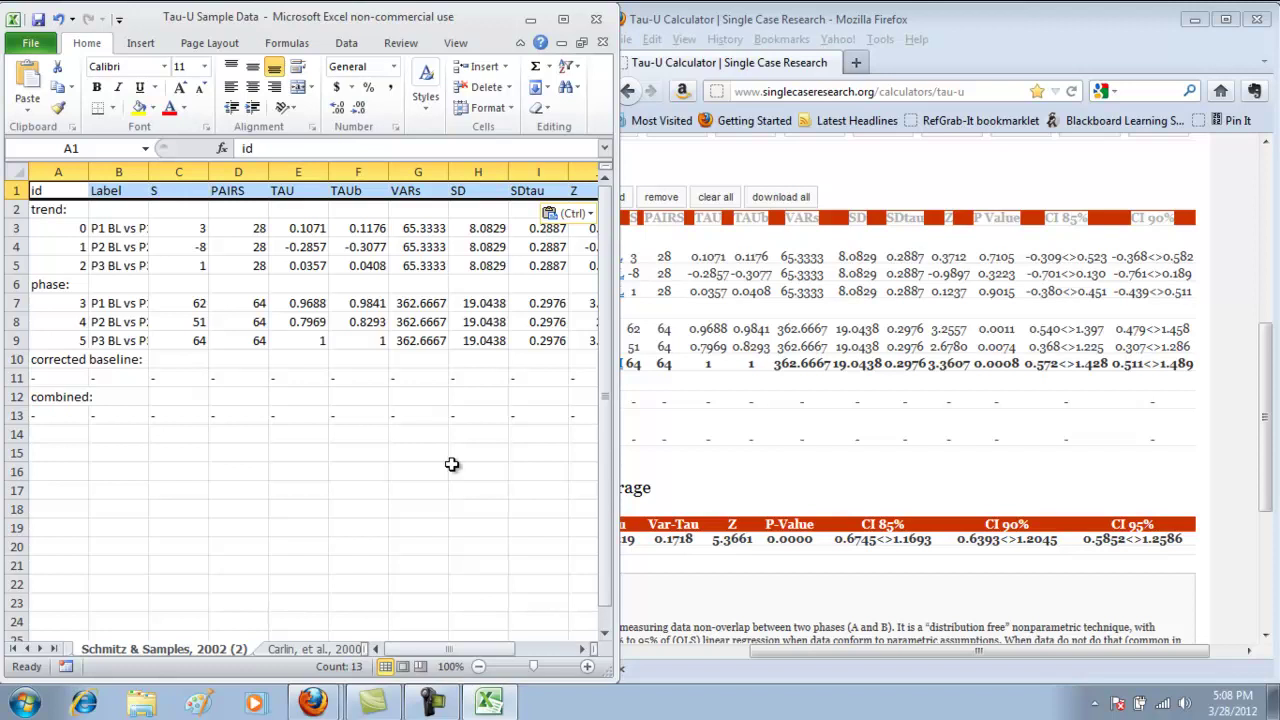
- Replace every '=' with nothing so the CI cells show intervals like -0.309<>0.523 (six replacements)
left_click_drag(449, 652, 495, 652)
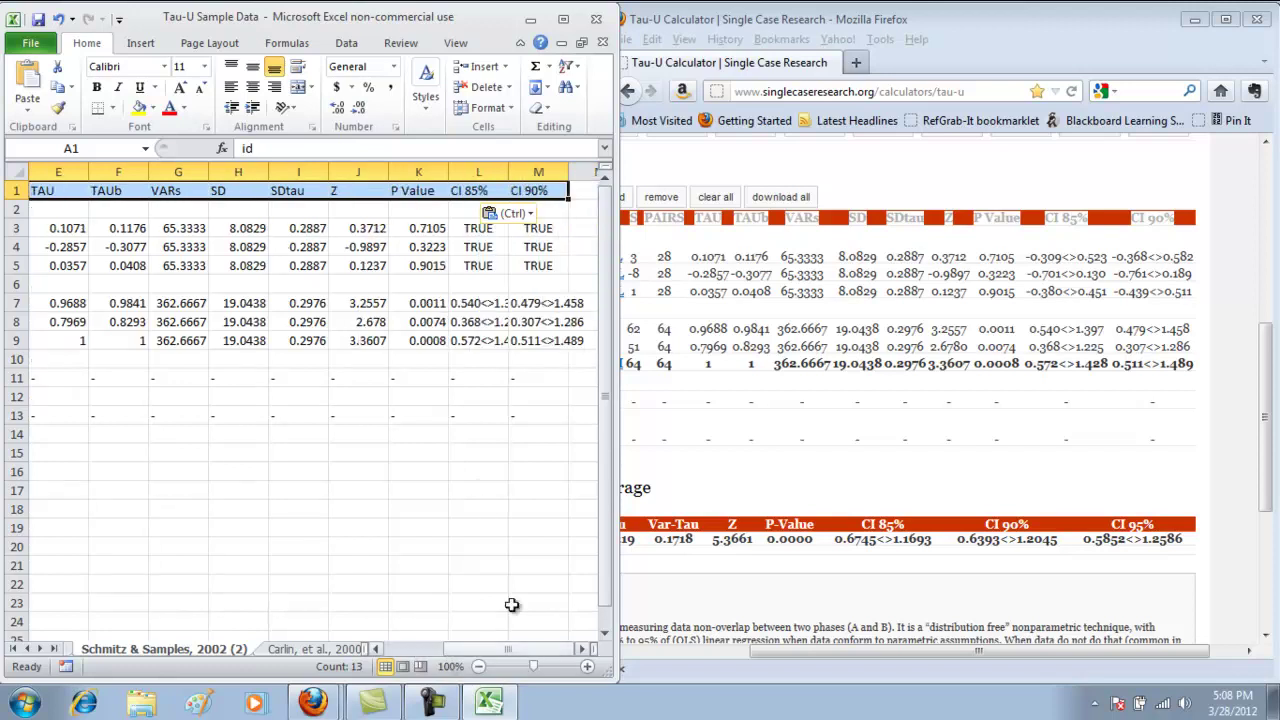
left_click(480, 232)
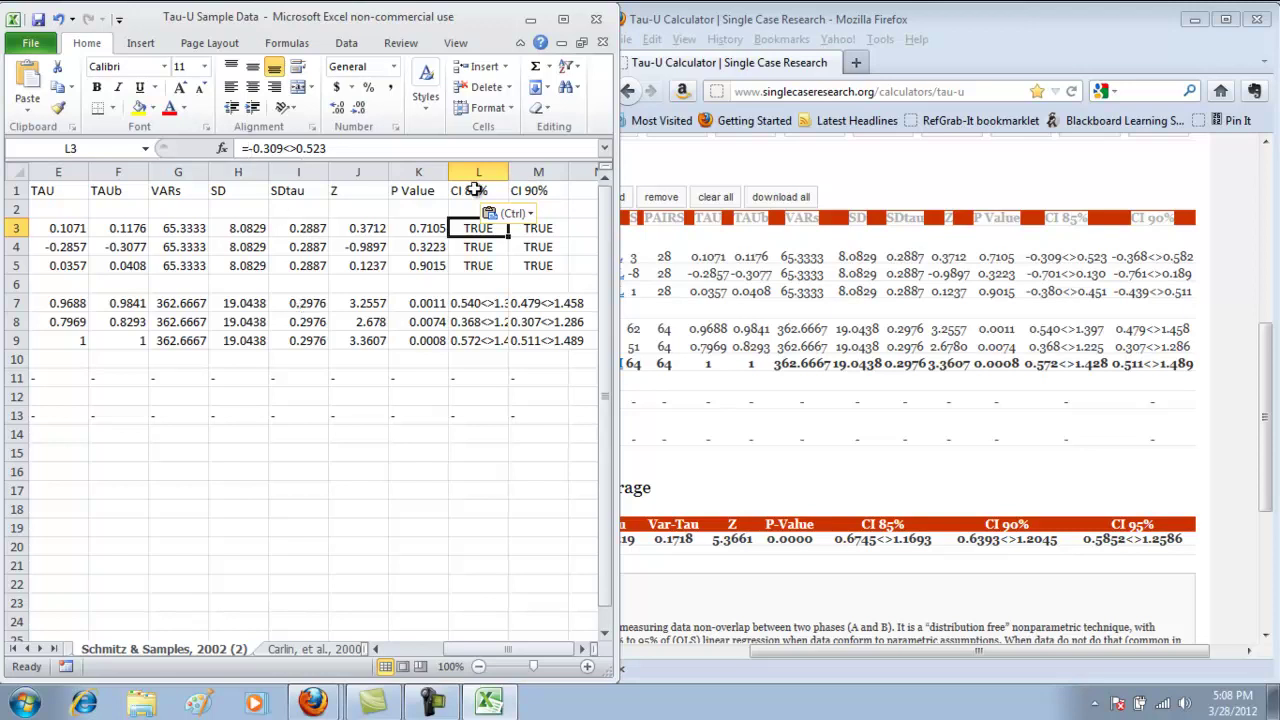
left_click(571, 87)
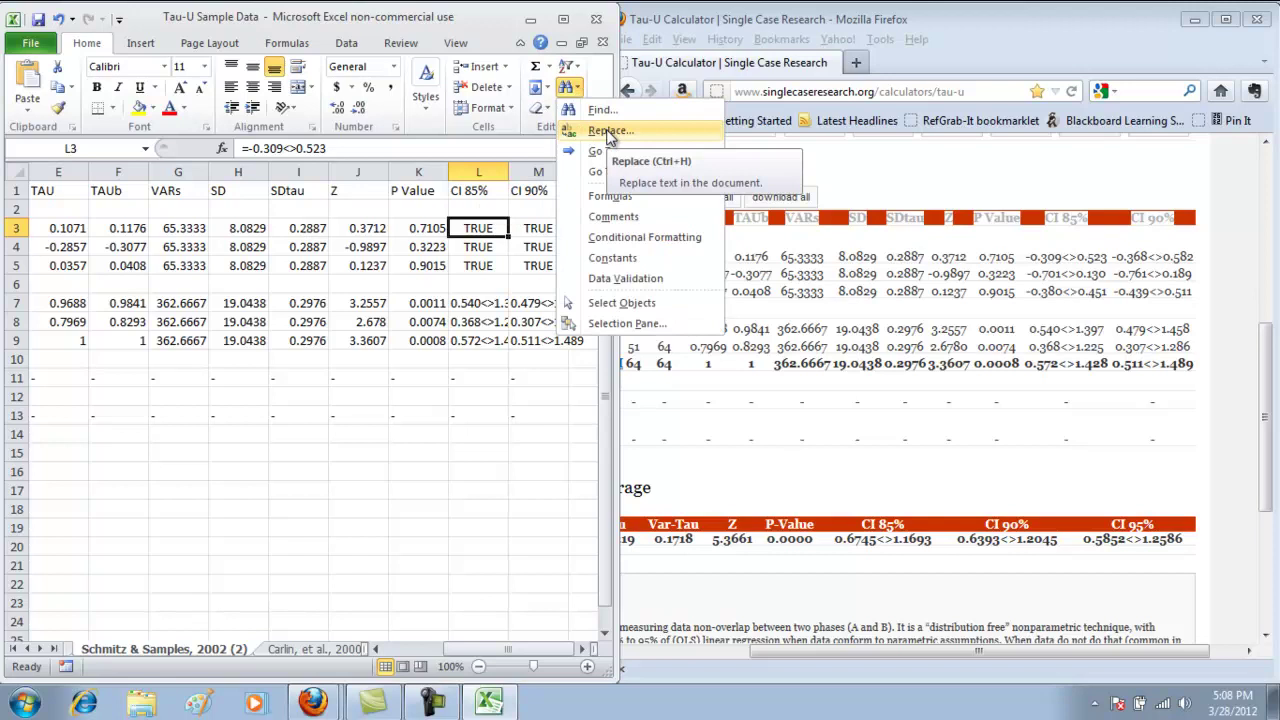
left_click(607, 132)
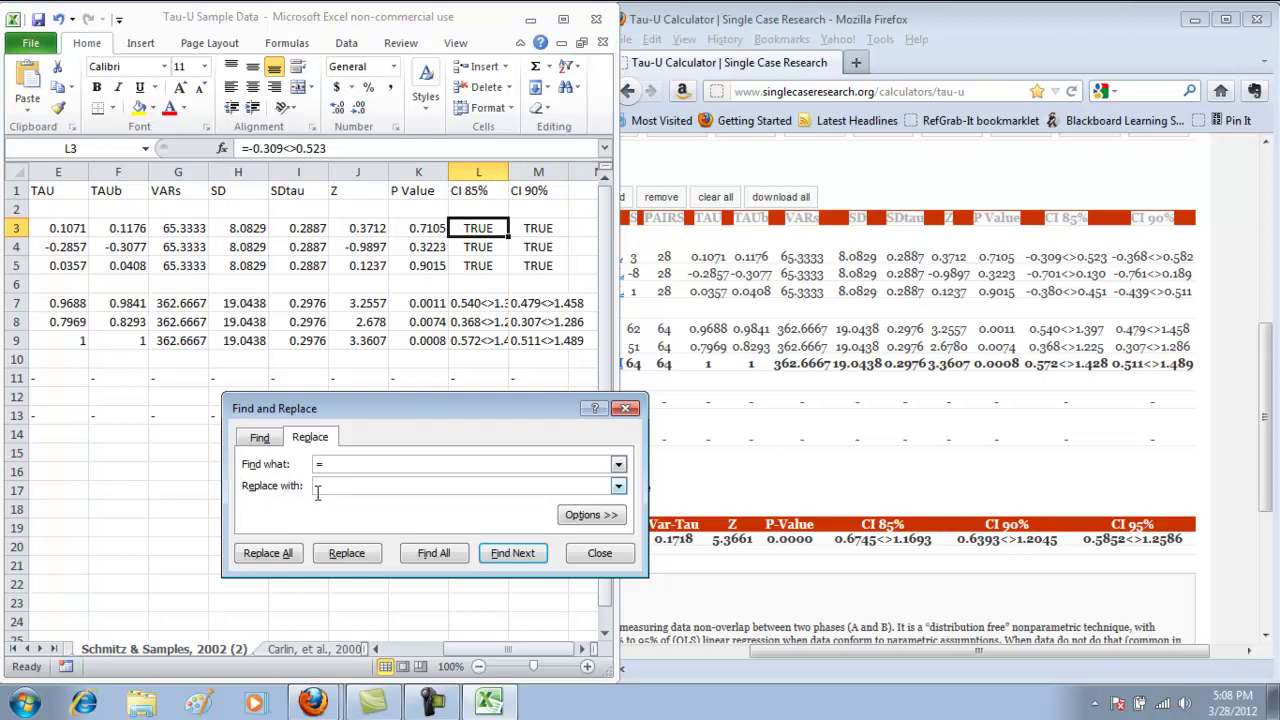
left_click(280, 552)
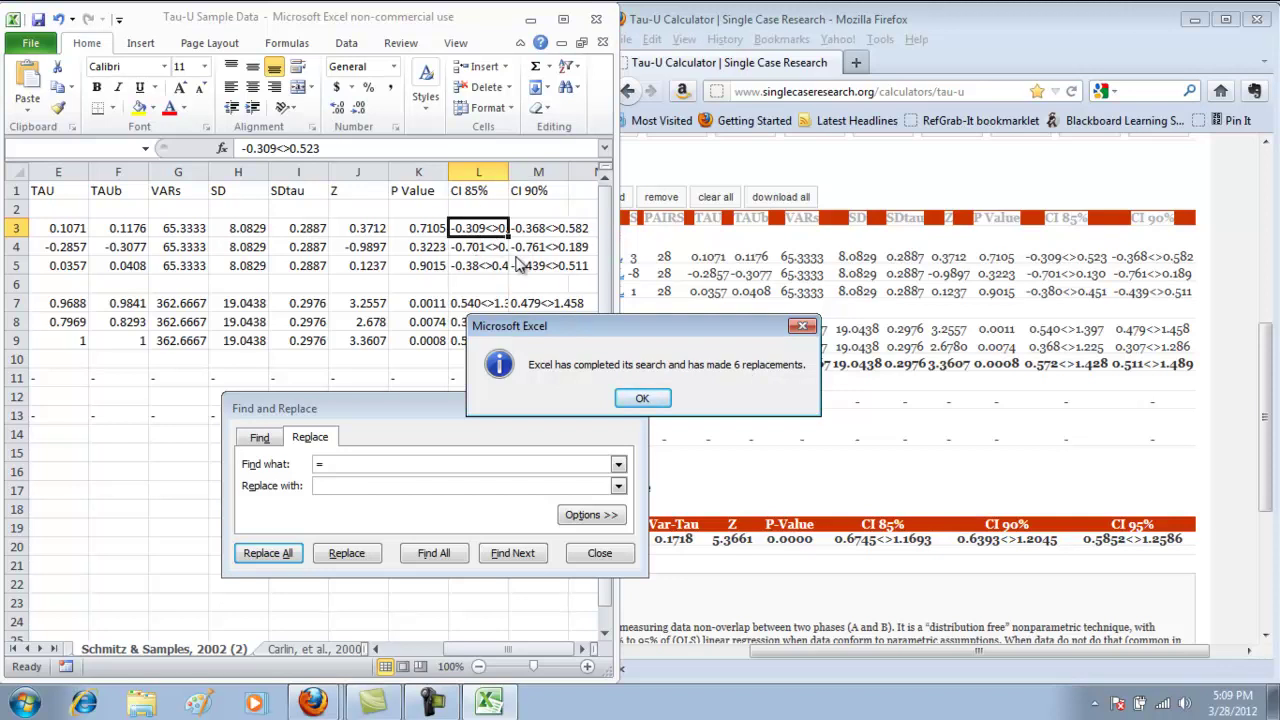
left_click(650, 399)
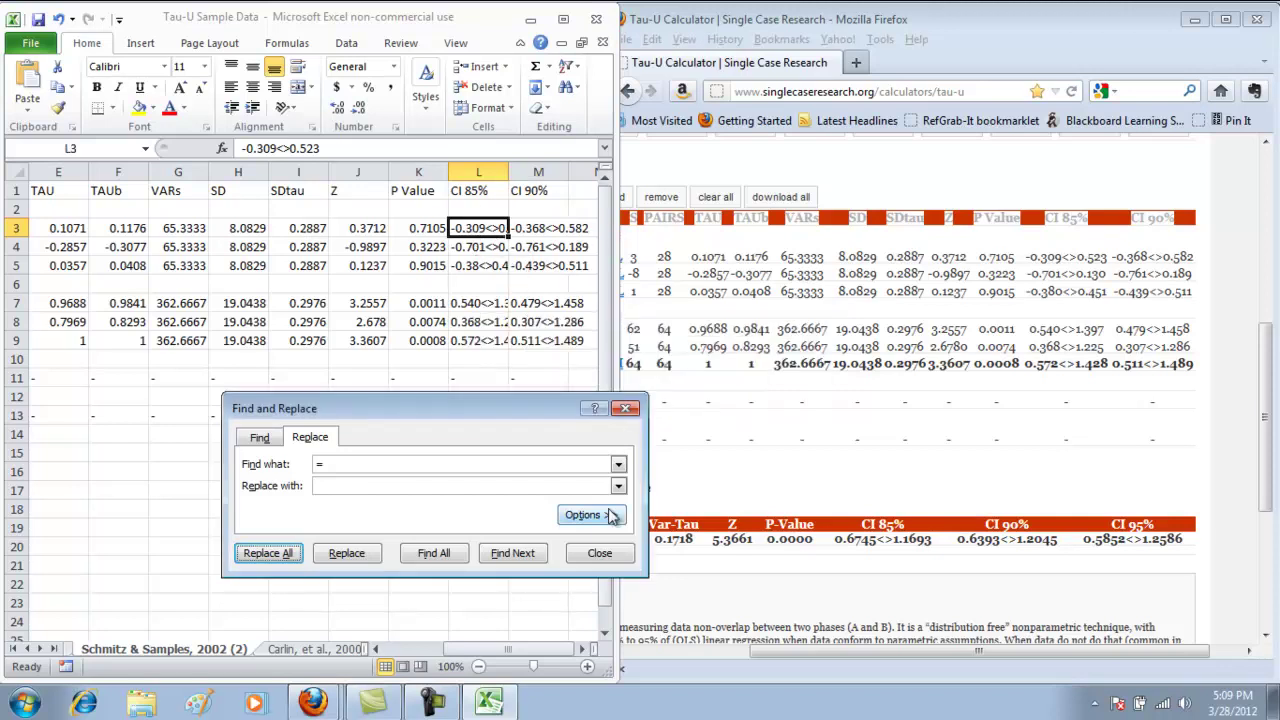
left_click(599, 552)
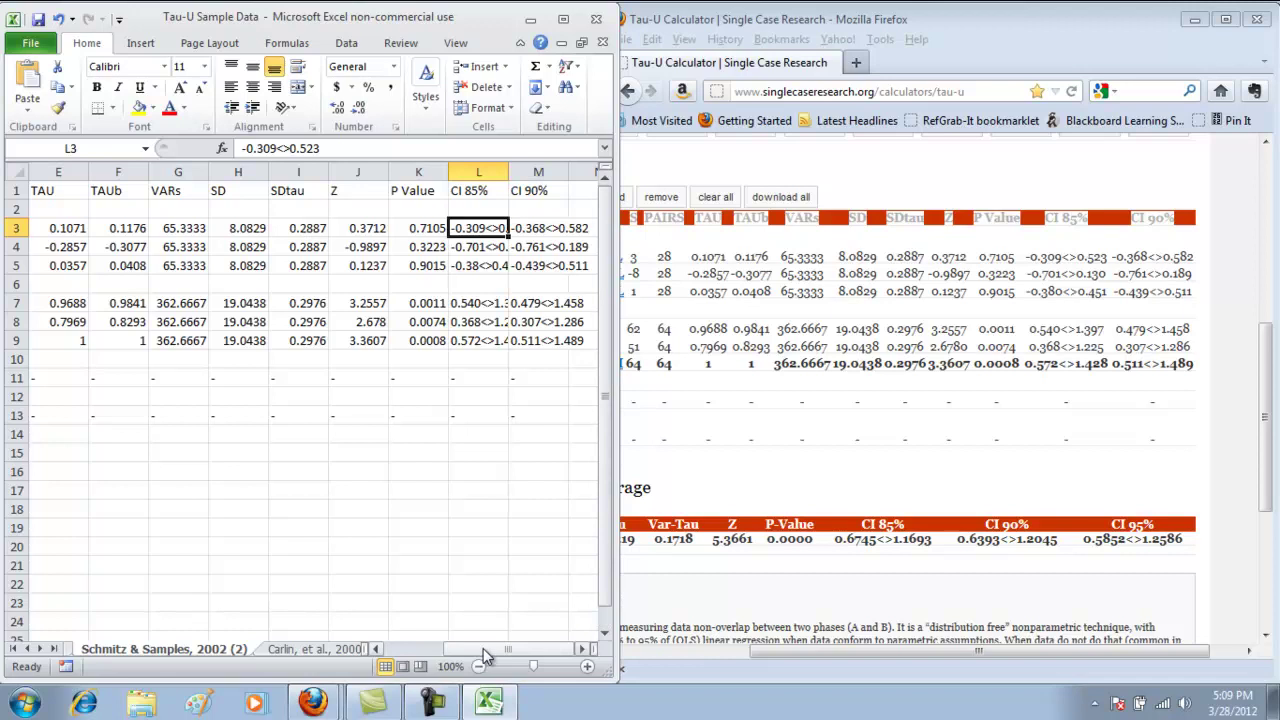
left_click_drag(483, 648, 390, 648)
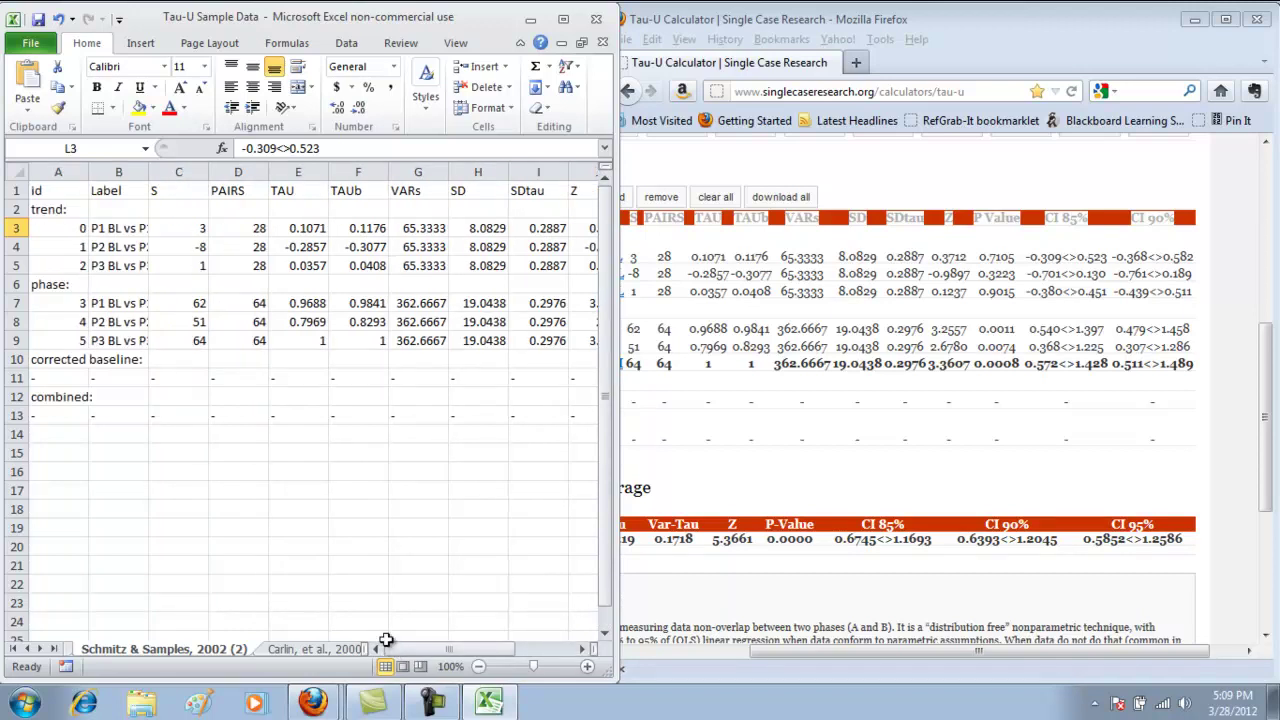
- Copy the weighted average table (#3+#4+#5, Tau 0.9219, CI 95% 0.5852<>1.2586) and return to Excel
left_click(992, 476)
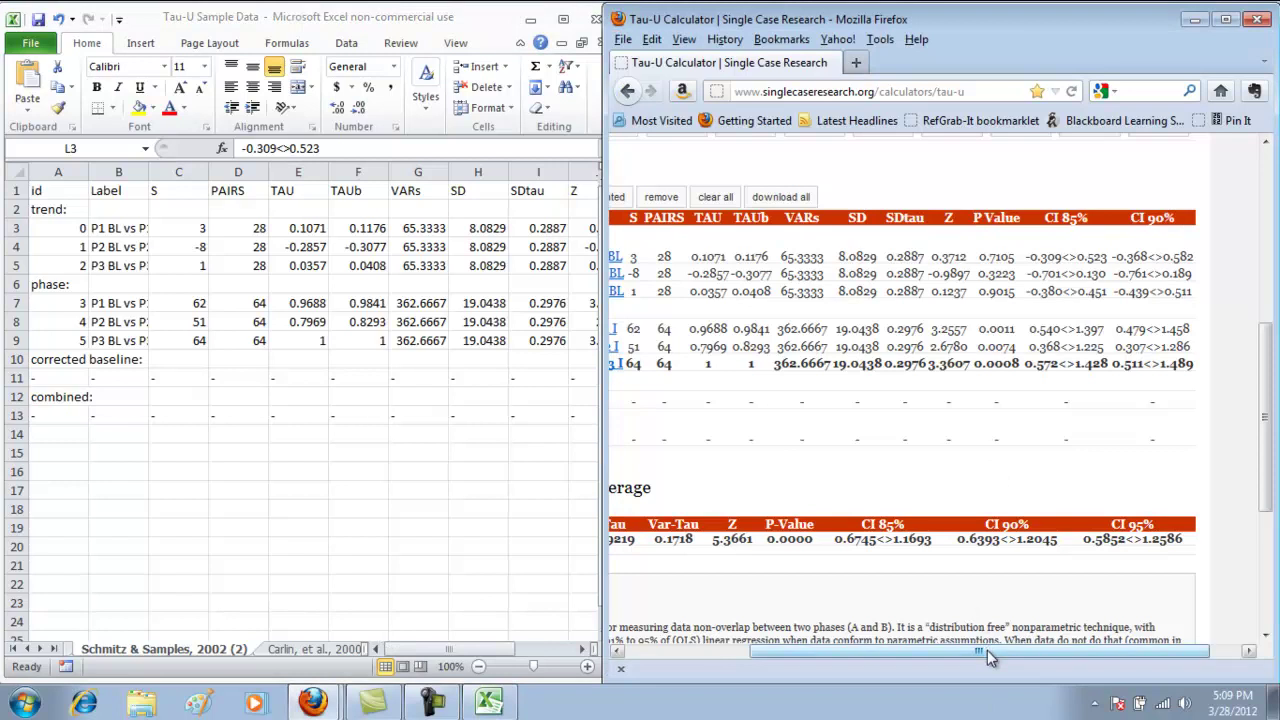
left_click_drag(987, 650, 769, 652)
left_click_drag(643, 537, 1157, 550)
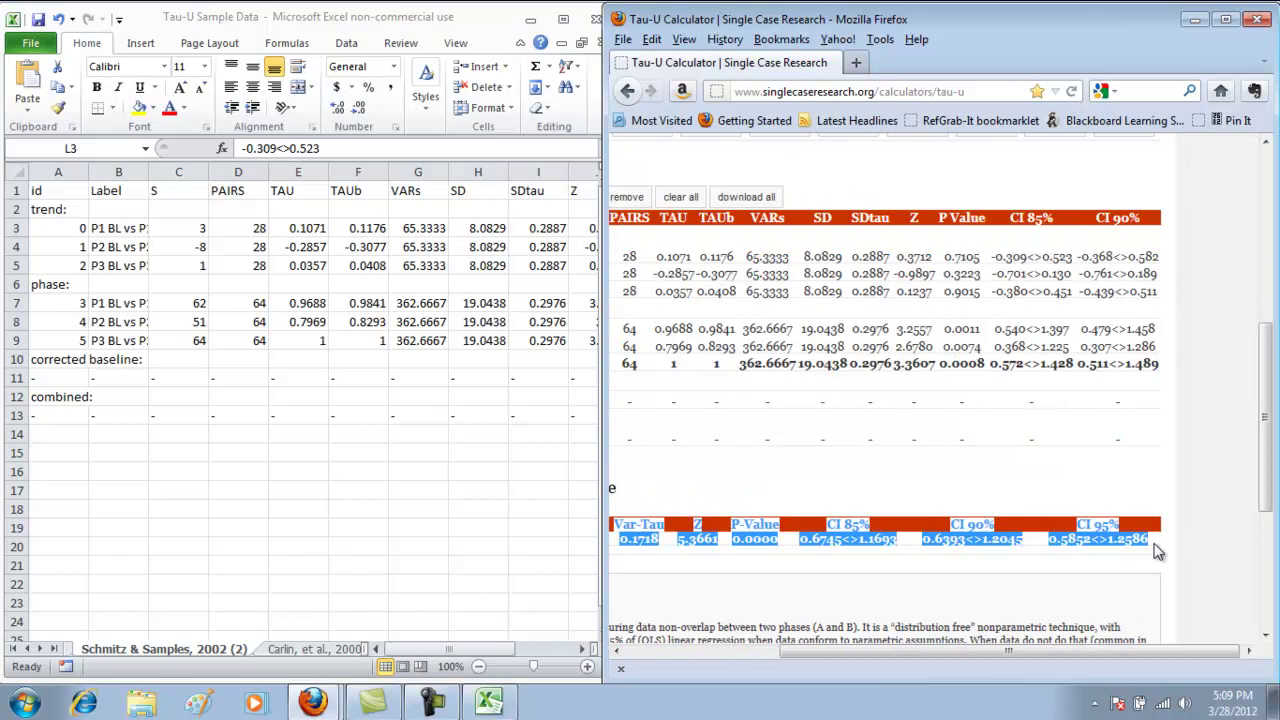
left_click(131, 514)
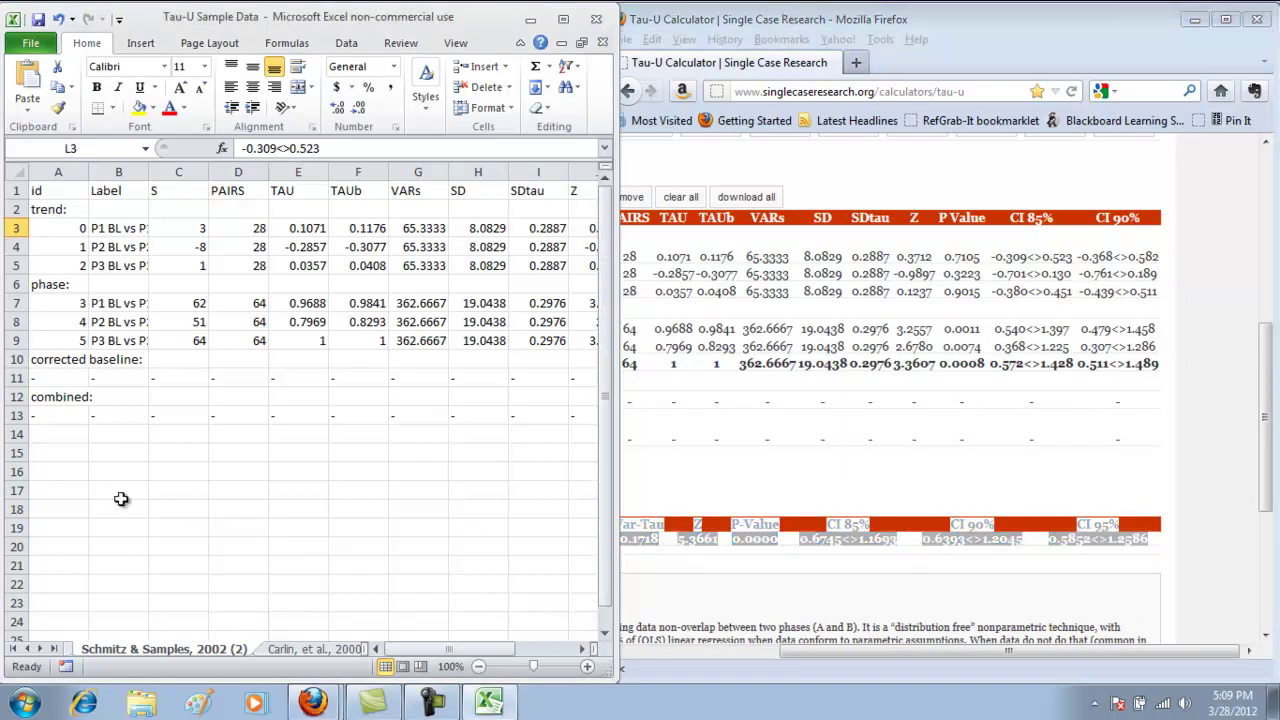
- Enter the label 'weighted average:' in cell A14
left_click(71, 437)
type("weg")
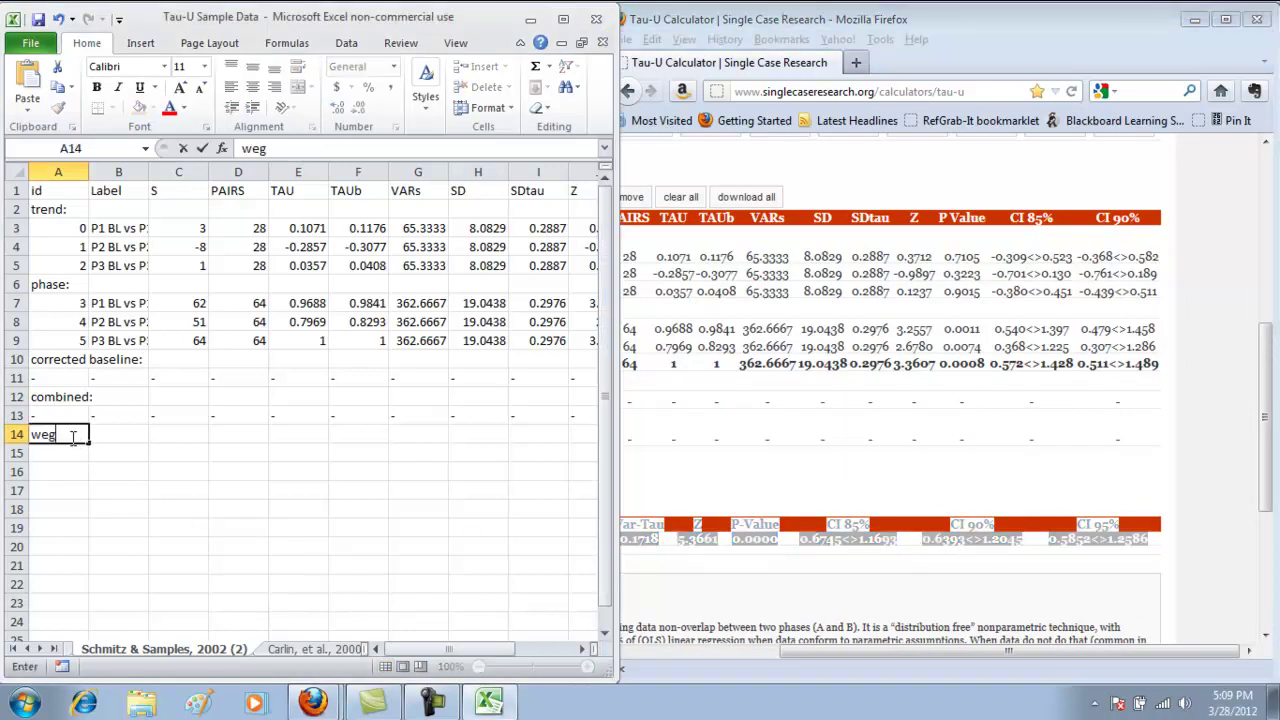
key("BackSpace")
type("ighted ave")
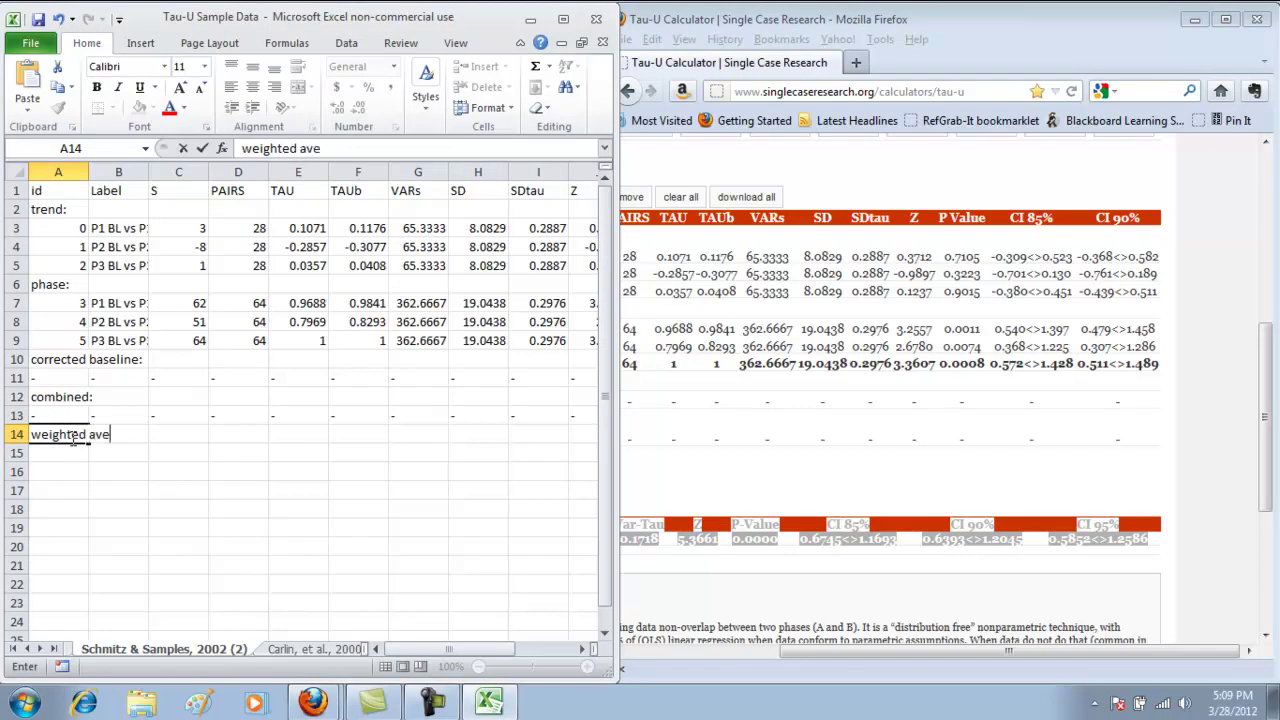
type("rage:")
key("Return")
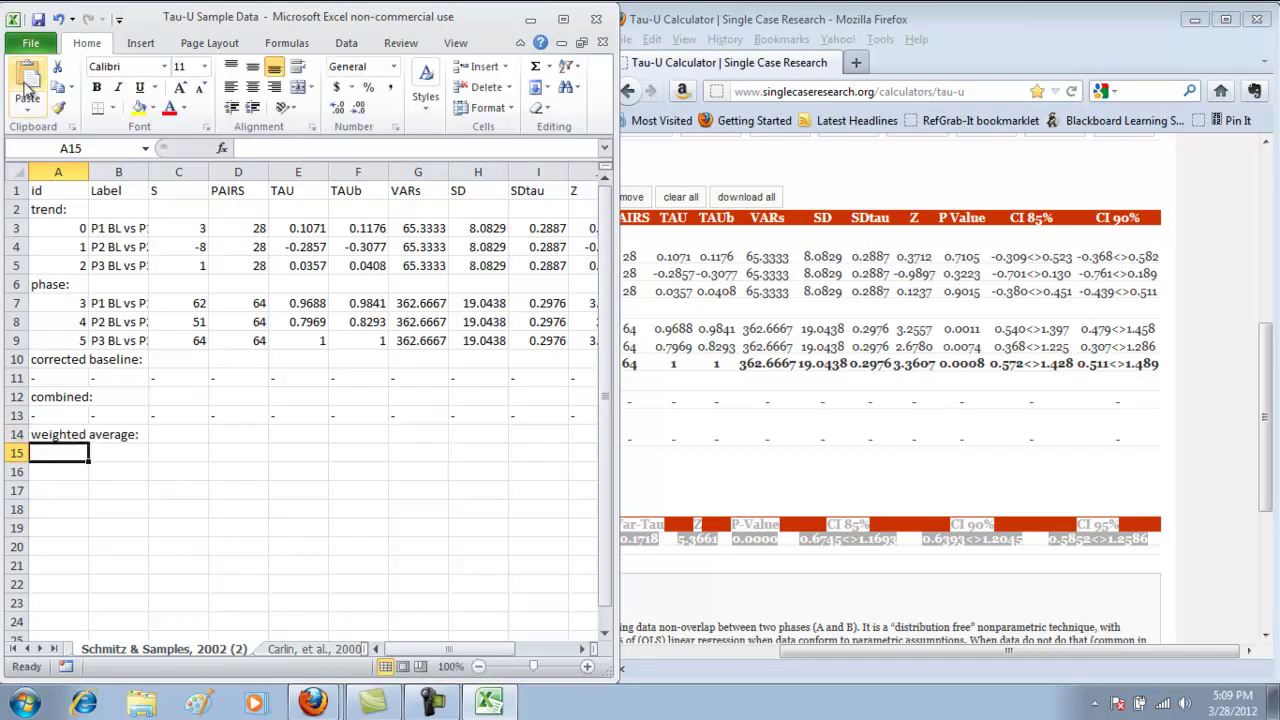
- Paste Special the copied weighted average table as Text into rows 15–16
left_click(22, 112)
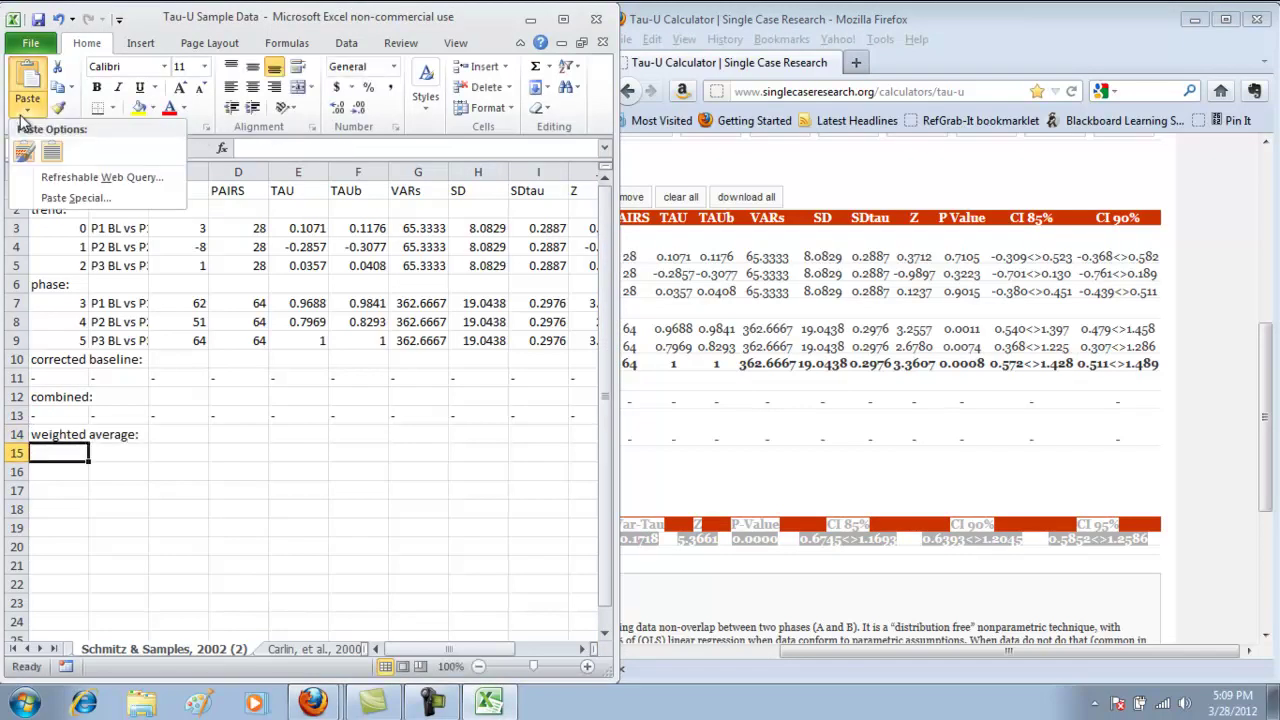
left_click(45, 199)
left_click(283, 388)
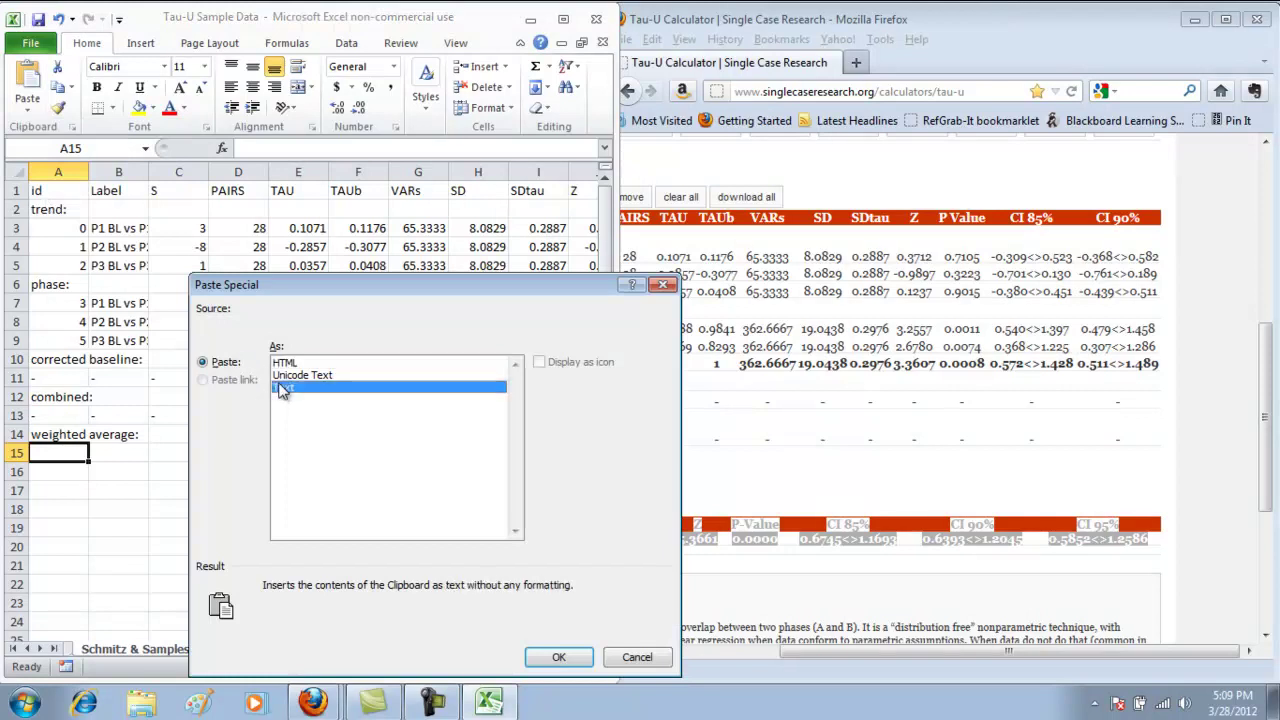
left_click(556, 660)
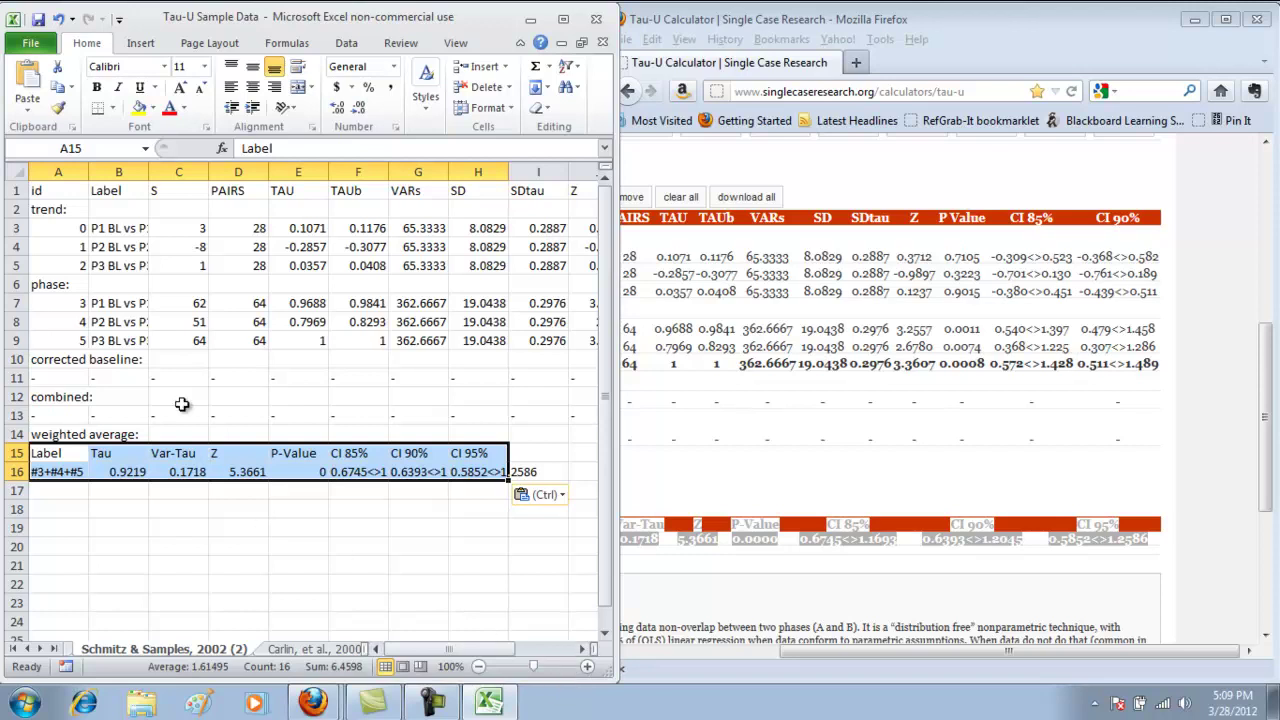
left_click(75, 502)
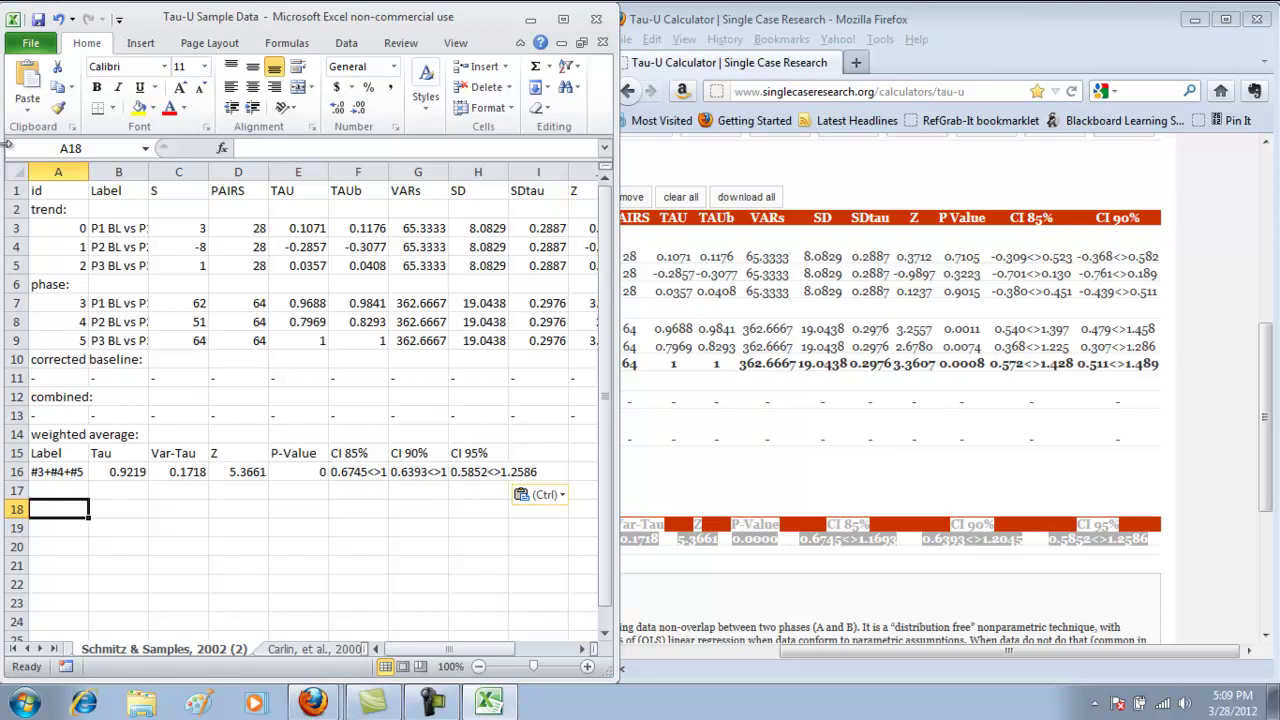
- Autofit all worksheet columns to their contents, then narrow column A to about 8.86 width
left_click(16, 172)
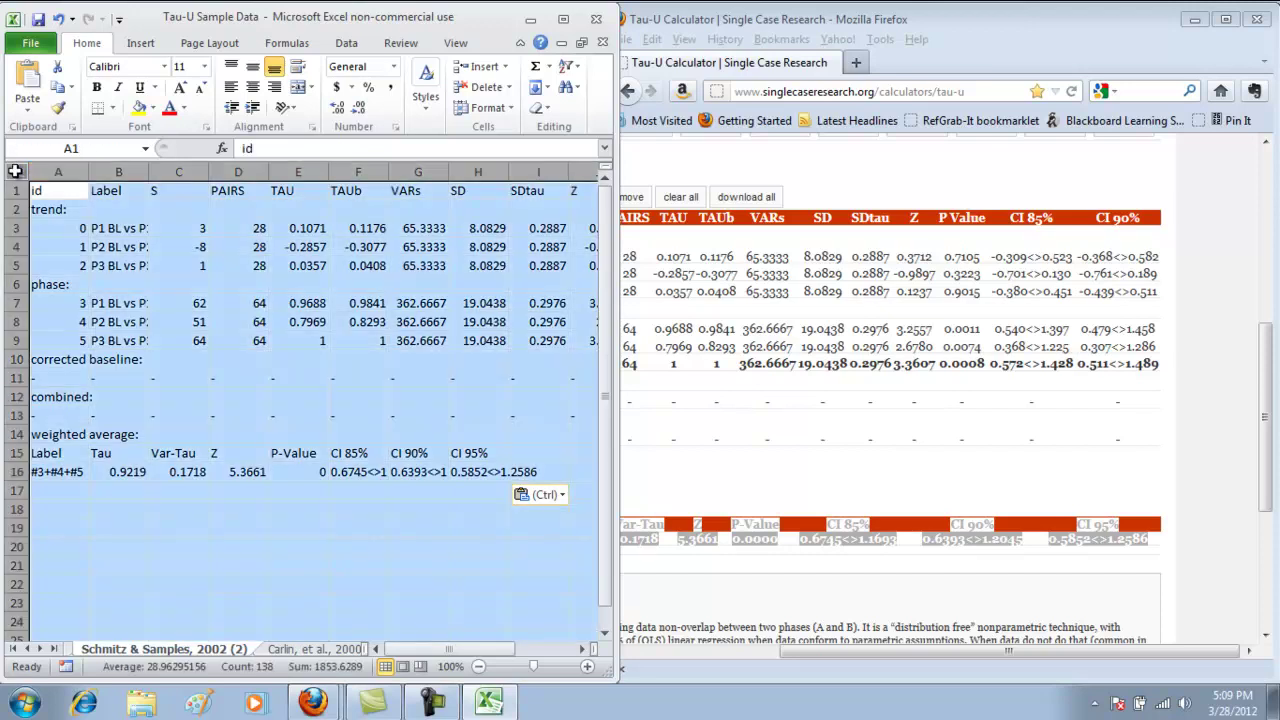
double_click(87, 172)
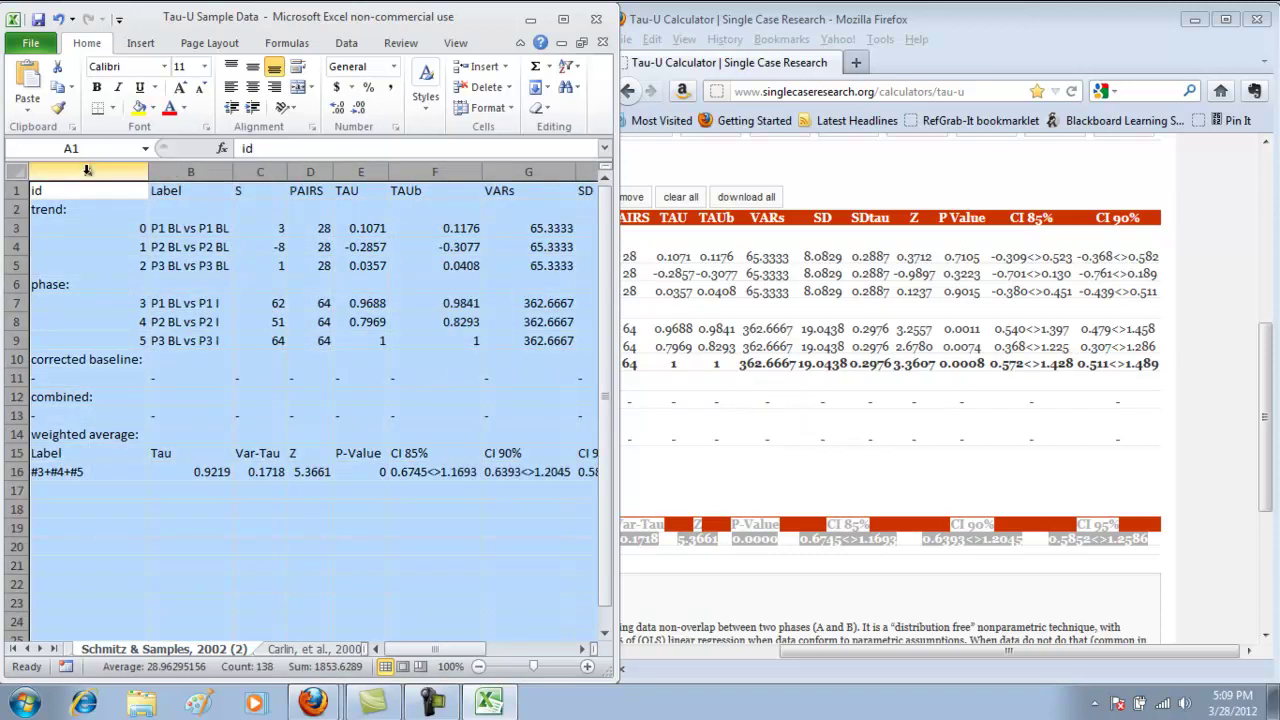
left_click(76, 173)
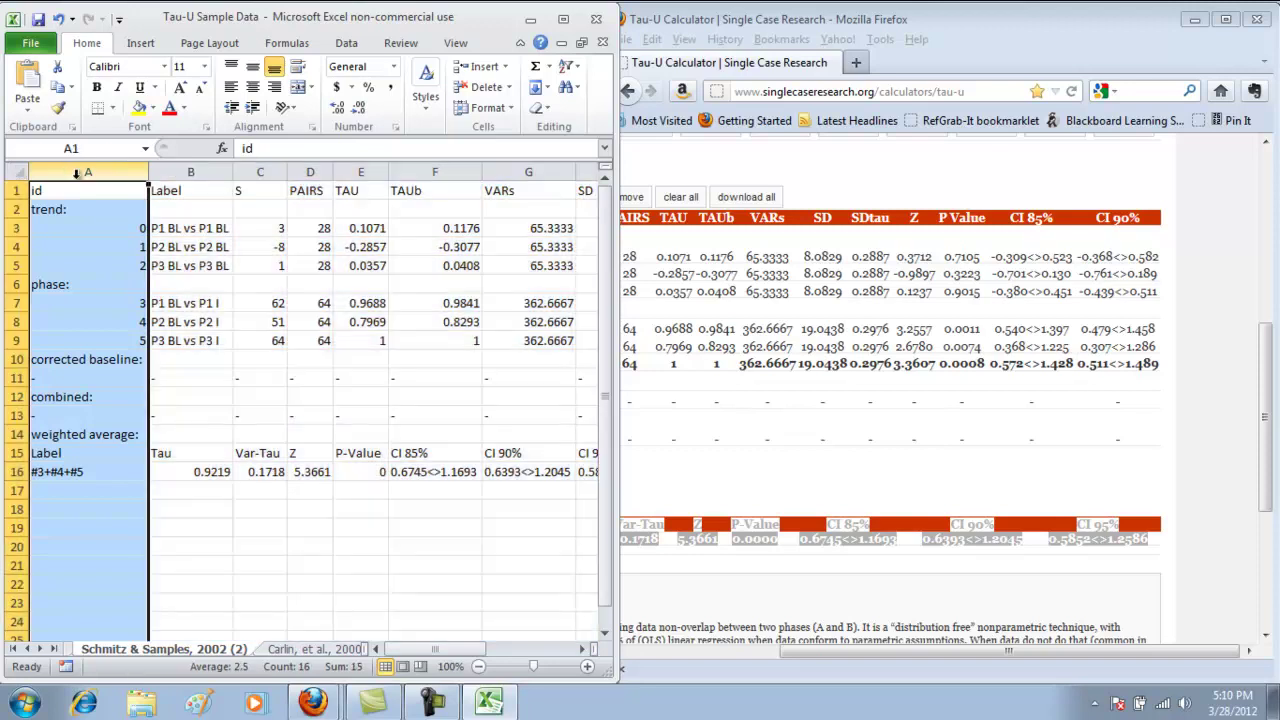
left_click_drag(148, 172, 91, 181)
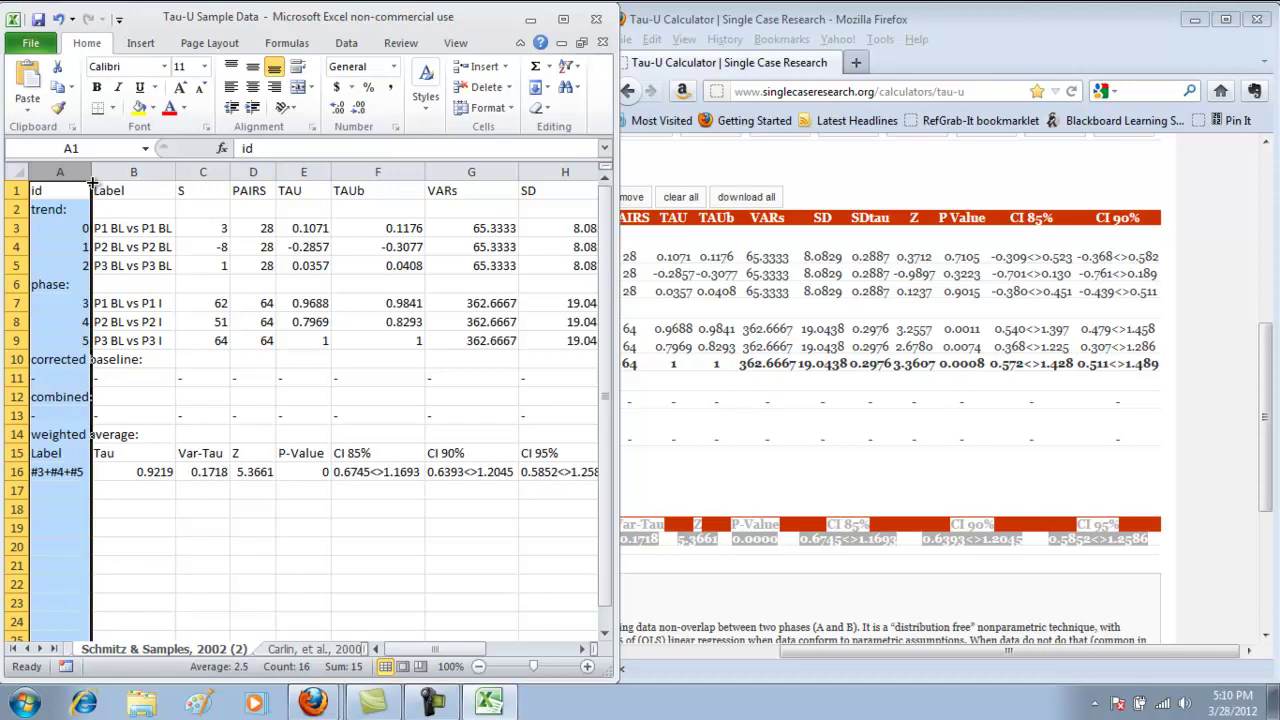
left_click_drag(395, 649, 536, 642)
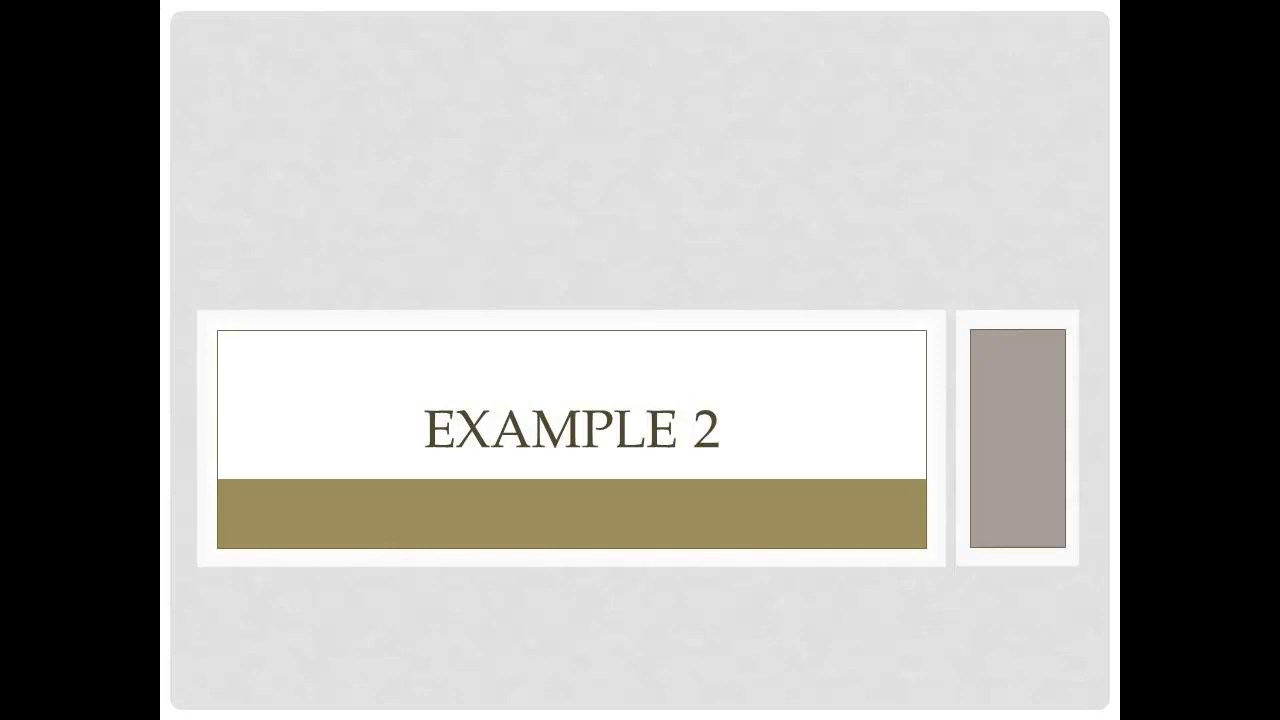
- Advance the slideshow past the Example 2 title slide
key("Right")
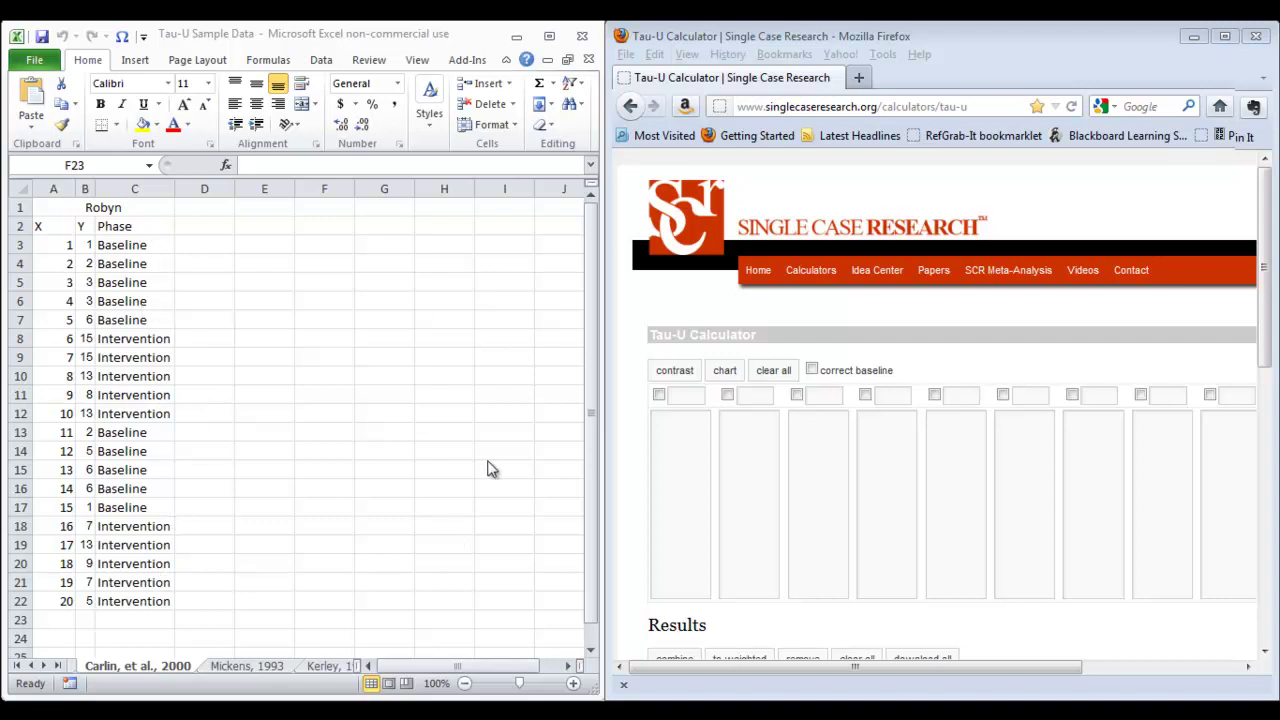
- Type the phase labels BL 1, I 1, BL 2 and I 2 into the first four column headers
left_click(677, 396)
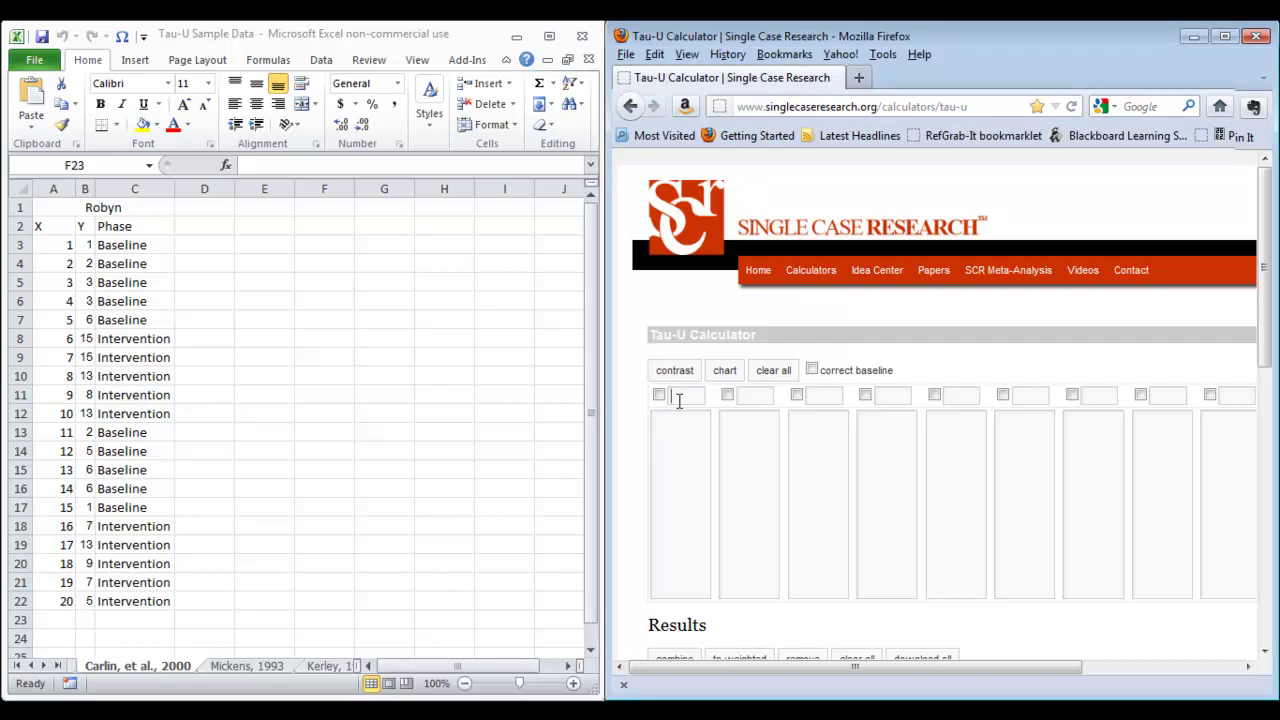
type("Ba")
key("BackSpace")
type("L")
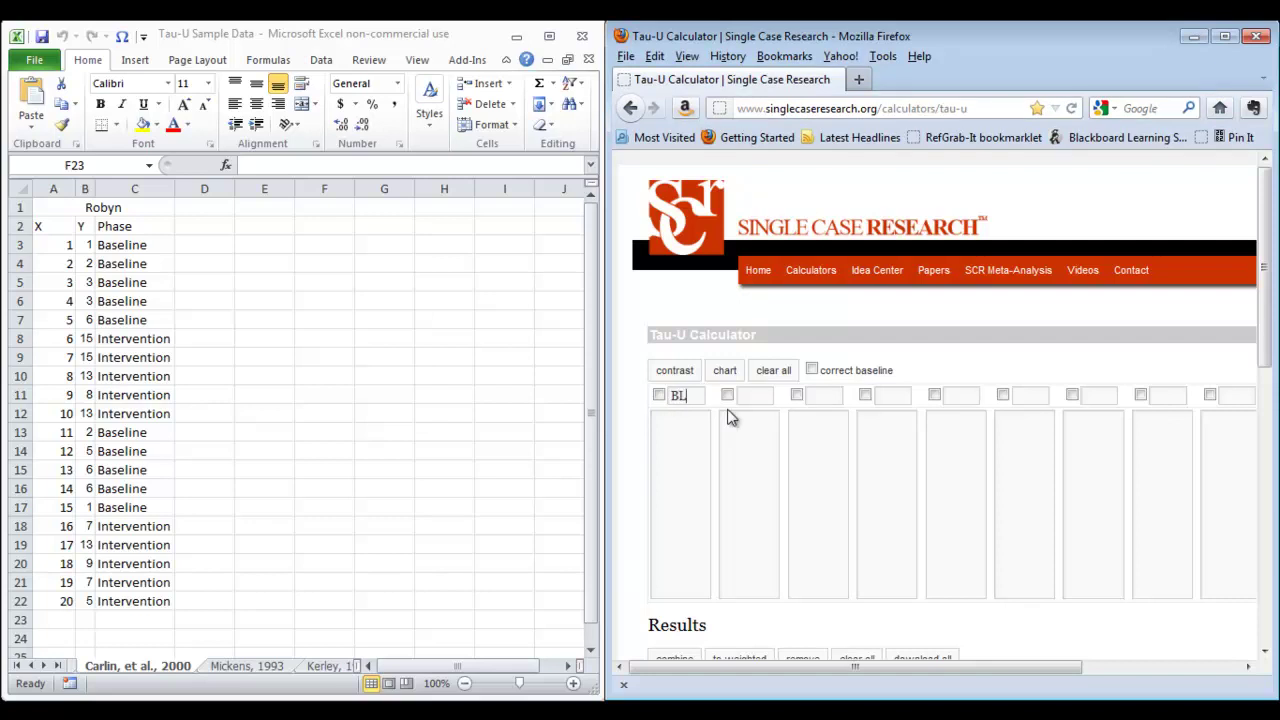
type(" 1")
key("Tab")
type("I 1")
key("Tab")
type("B")
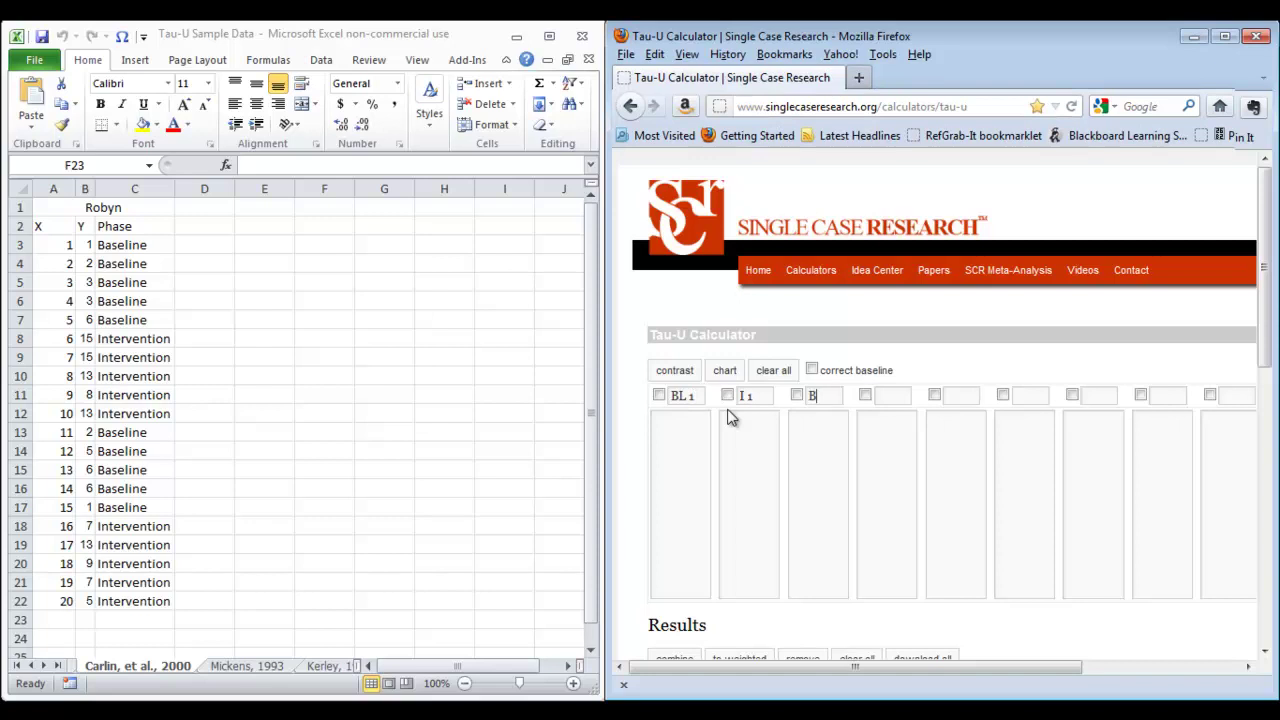
type("L 2")
type("I 2")
- Copy Y values B3:B7 into the BL 1 phase and B8:B12 into I 1
left_click(83, 252)
left_click_drag(85, 245, 87, 315)
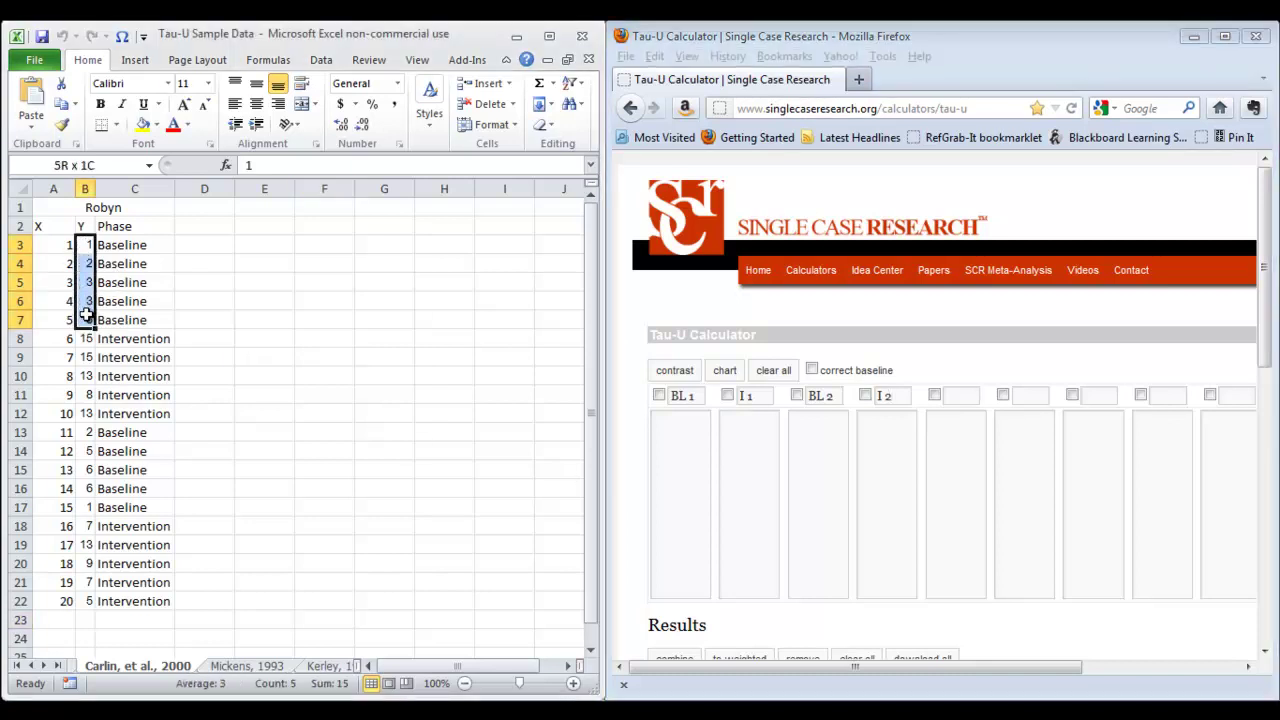
key("ctrl+c")
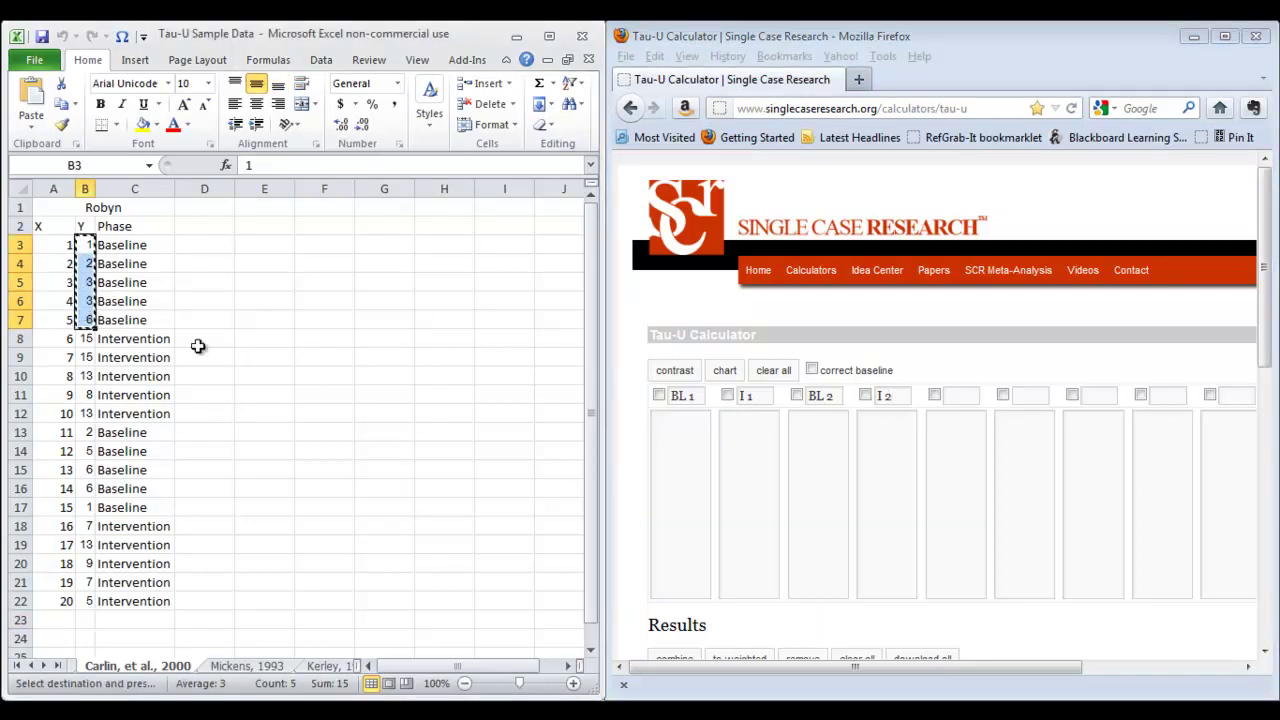
left_click(689, 441)
key("ctrl+v")
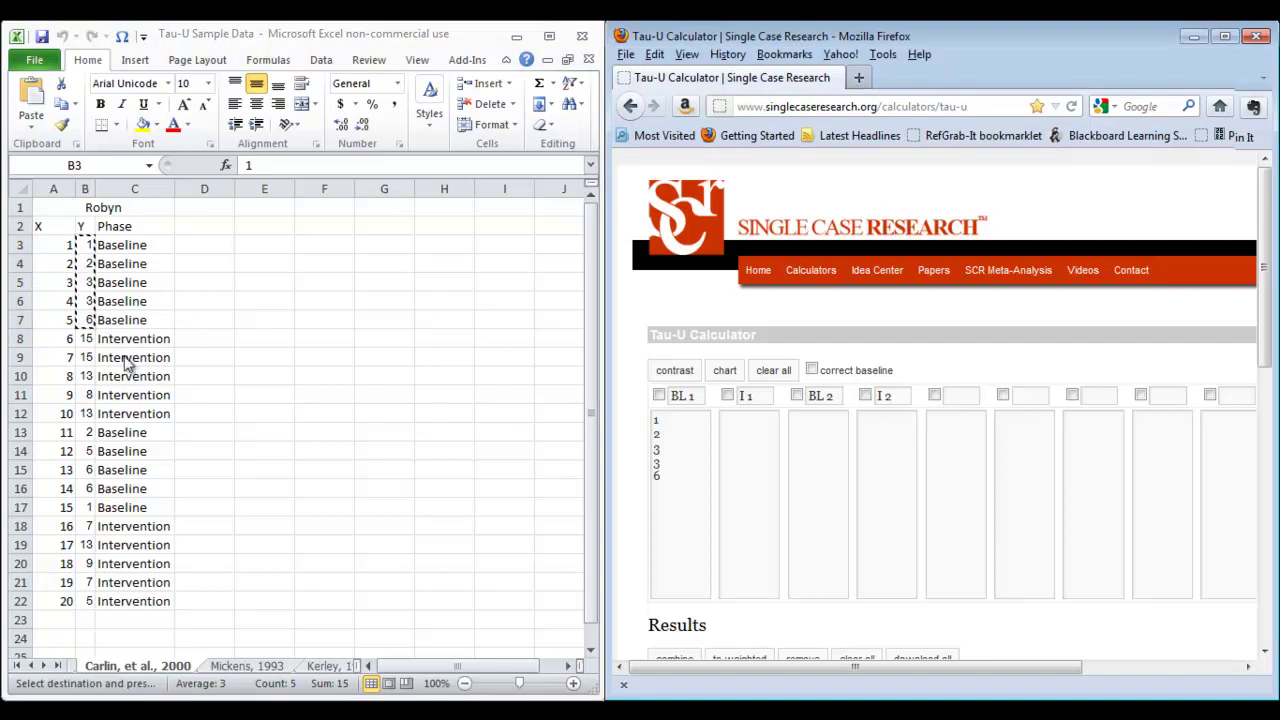
left_click(88, 339)
left_click_drag(88, 339, 90, 413)
key("ctrl+c")
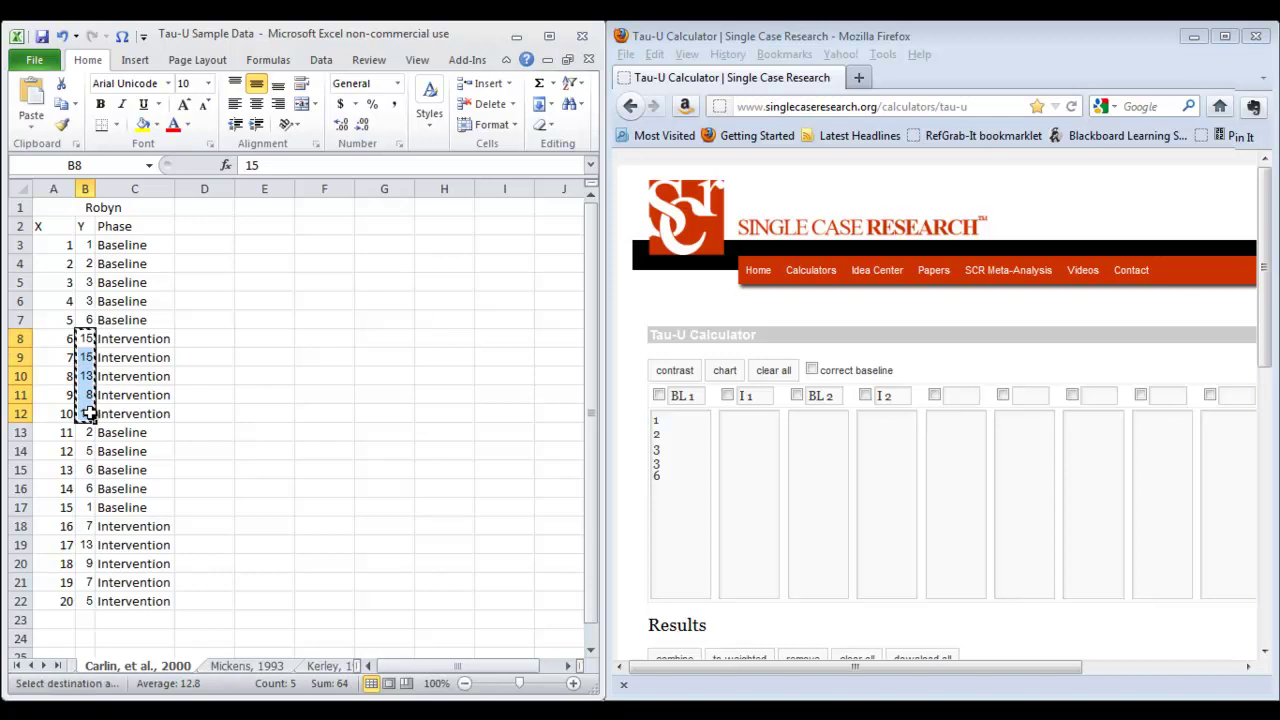
left_click(734, 424)
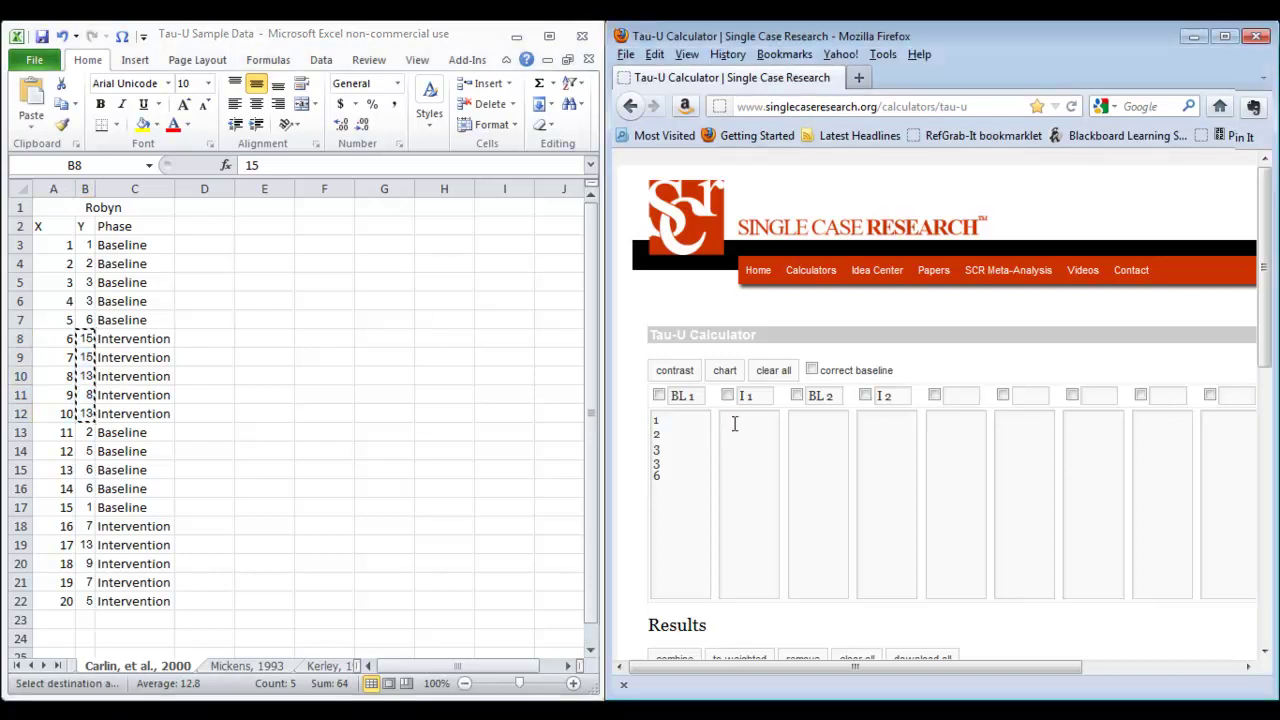
key("ctrl+v")
- Copy Y values B13:B17 into the BL 2 phase and B18:B22 into I 2
left_click(90, 430)
left_click_drag(86, 432, 87, 507)
key("ctrl+c")
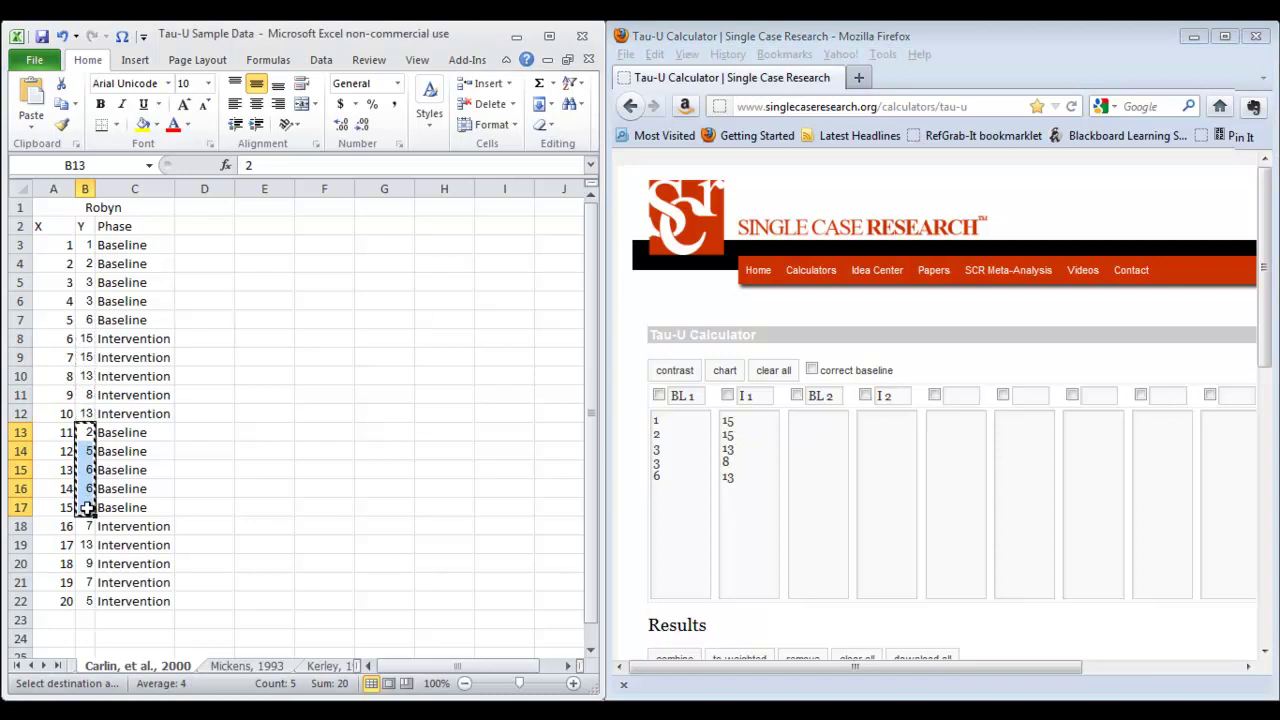
left_click(832, 438)
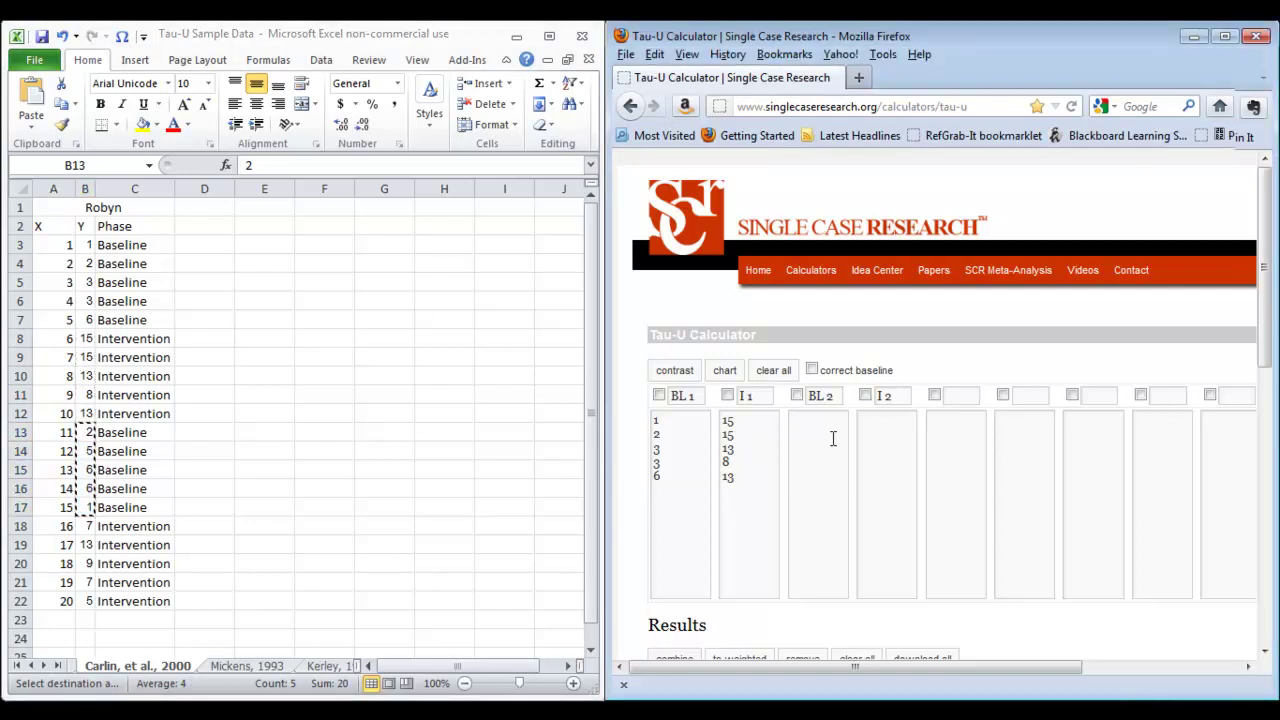
key("ctrl+v")
left_click(88, 535)
left_click_drag(88, 527, 88, 600)
key("ctrl+c")
left_click(880, 425)
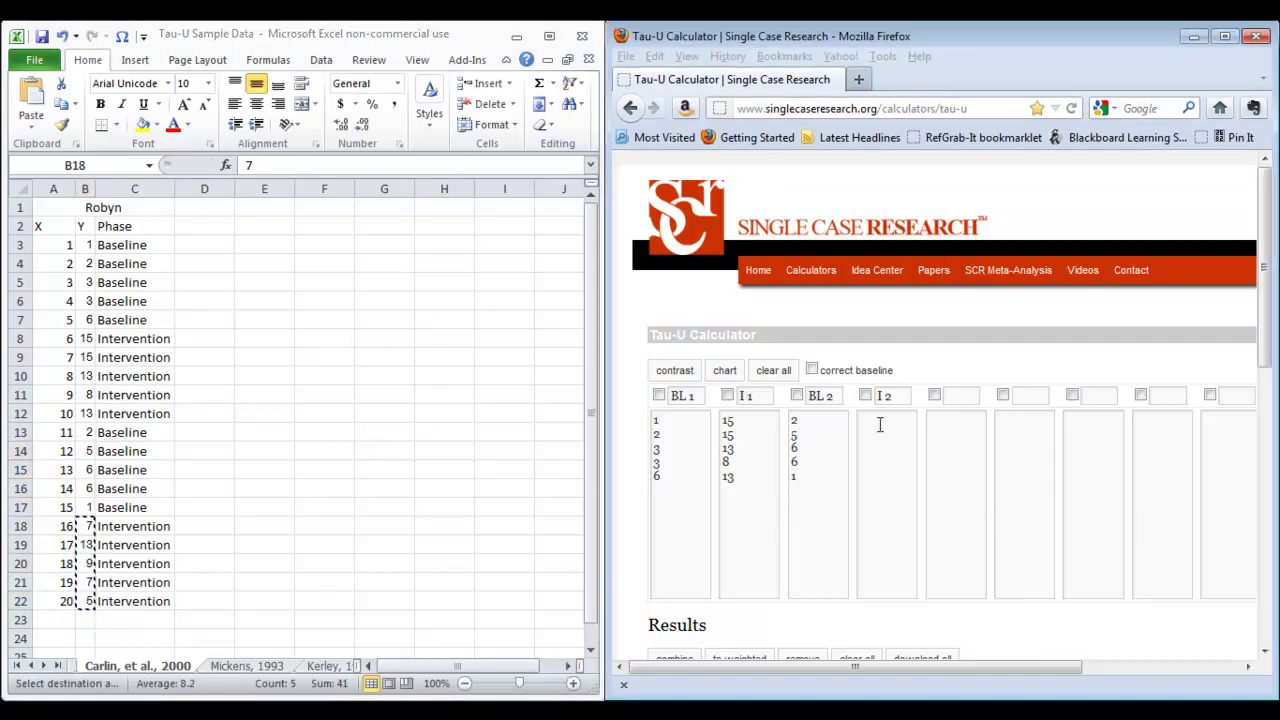
key("ctrl+v")
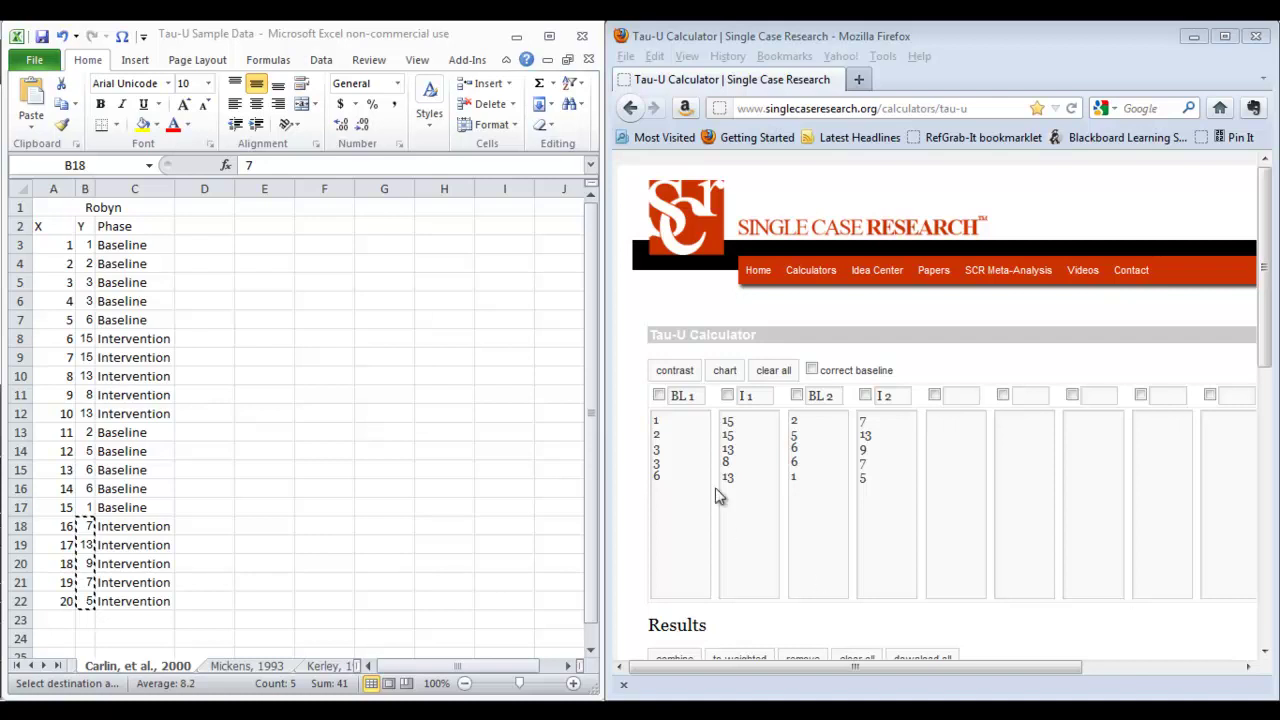
- Compute a baseline-corrected BL 1 vs I 1 contrast, giving TAU 0.64 and p 0.0947
left_click(659, 396)
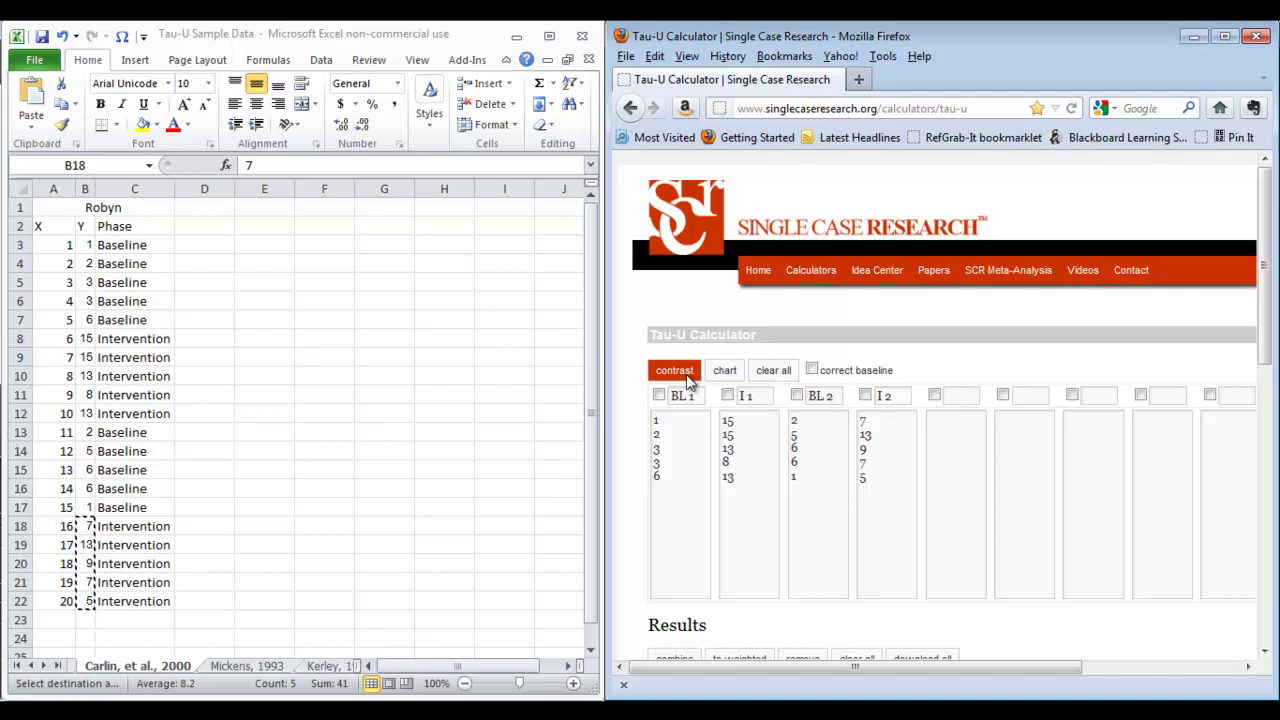
left_click_drag(1265, 282, 1271, 393)
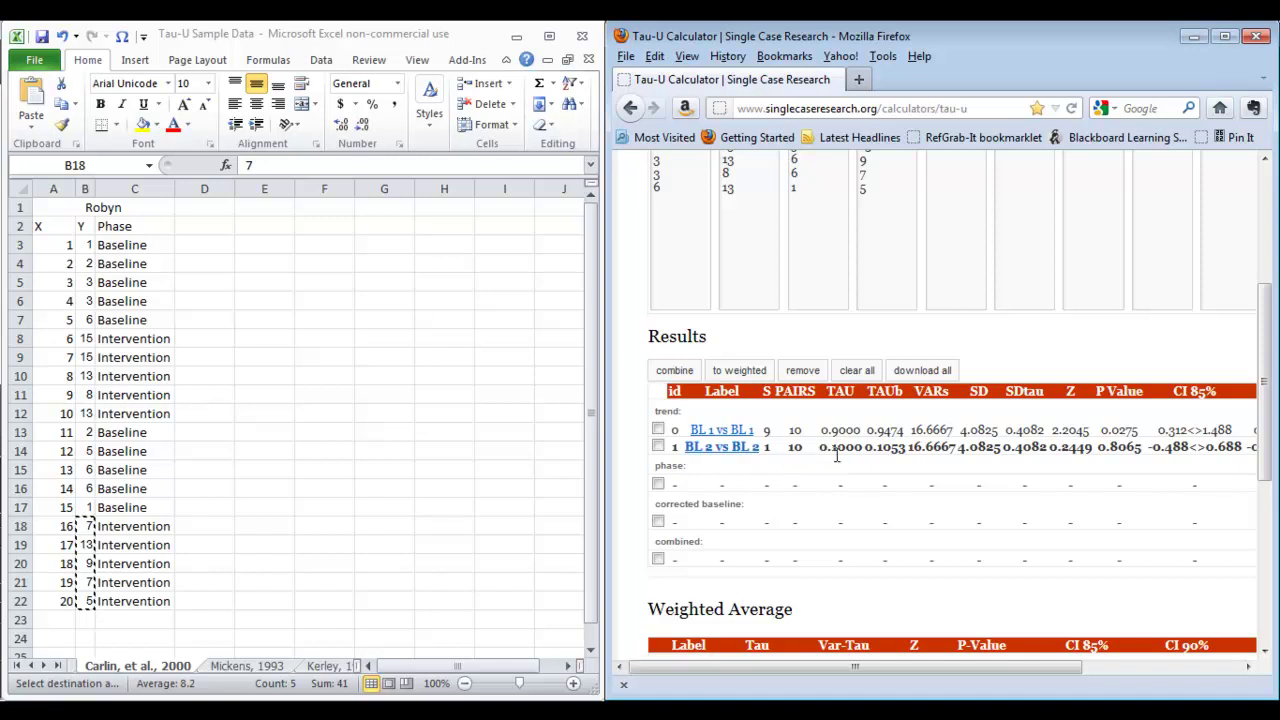
left_click_drag(1265, 386, 1256, 278)
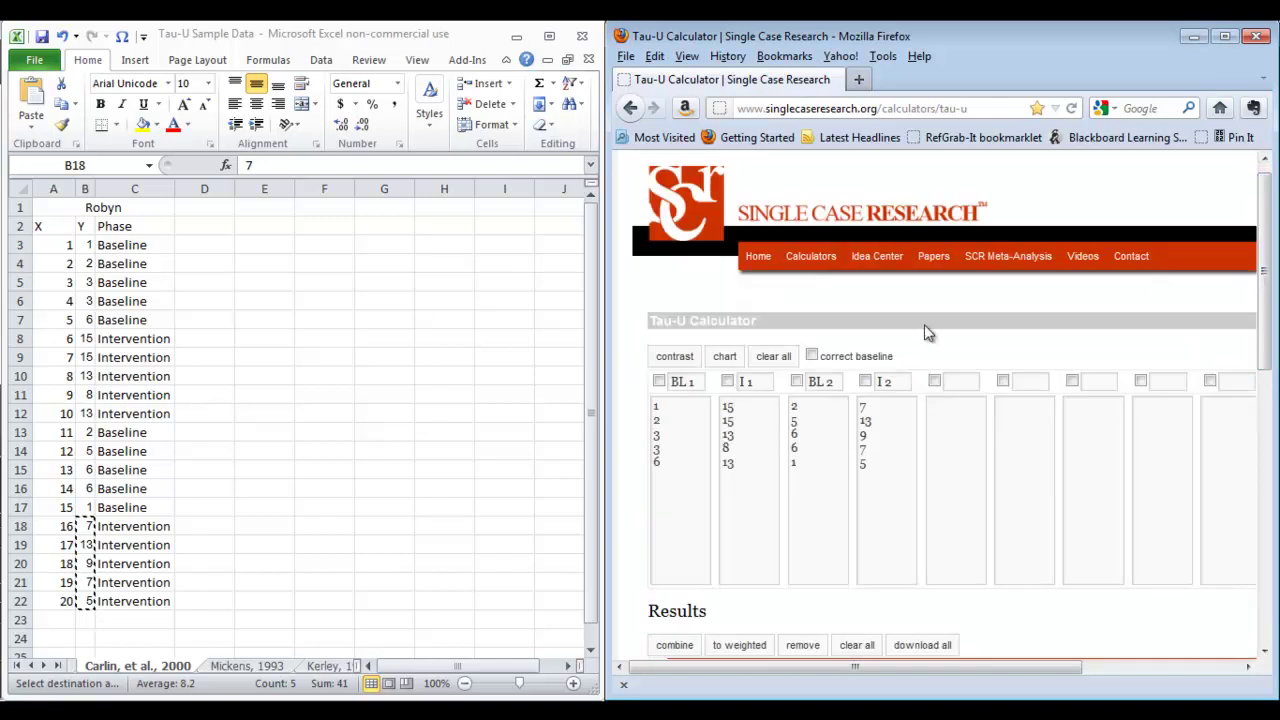
left_click(659, 382)
left_click(727, 382)
left_click(812, 357)
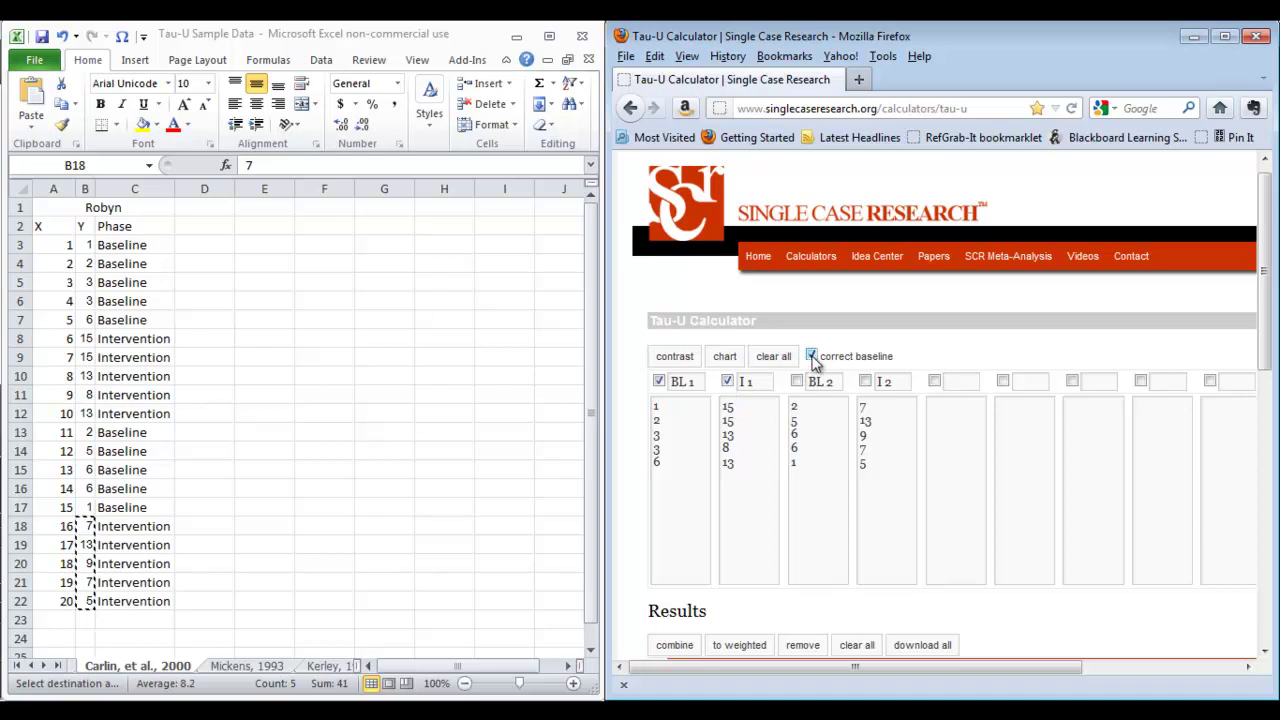
left_click(668, 358)
left_click_drag(1268, 286, 1270, 435)
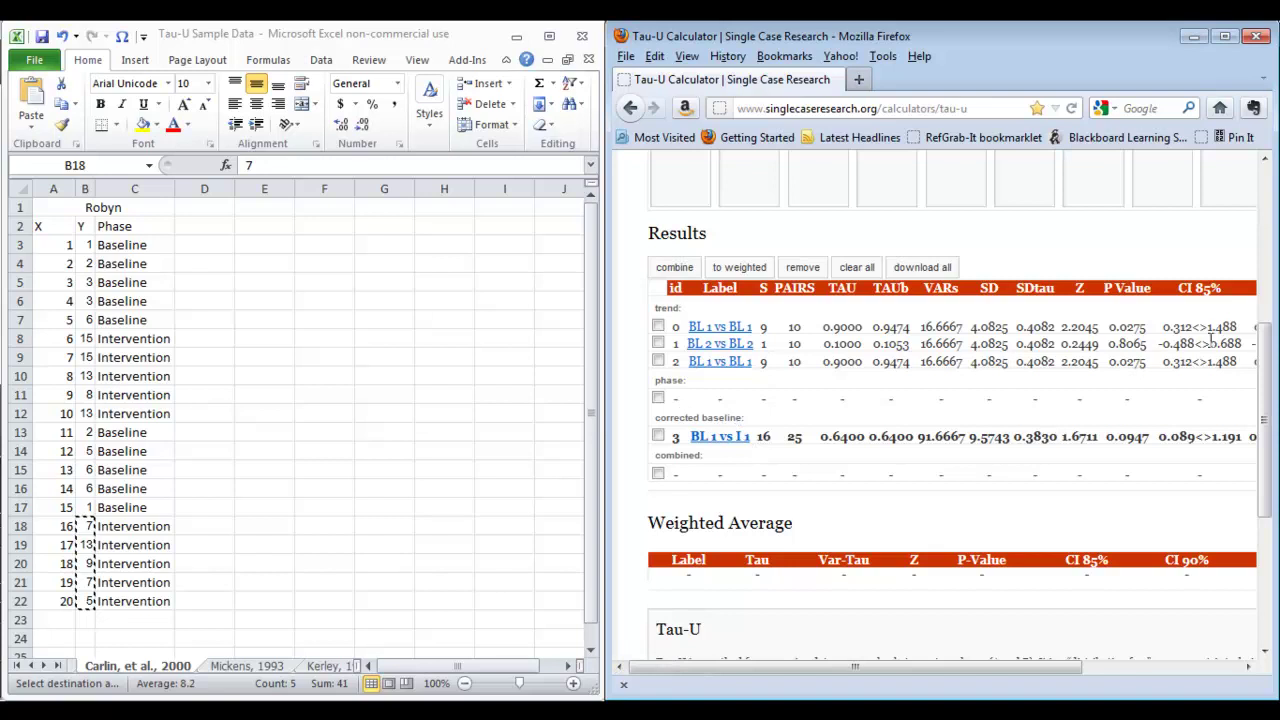
left_click_drag(1264, 375, 1245, 228)
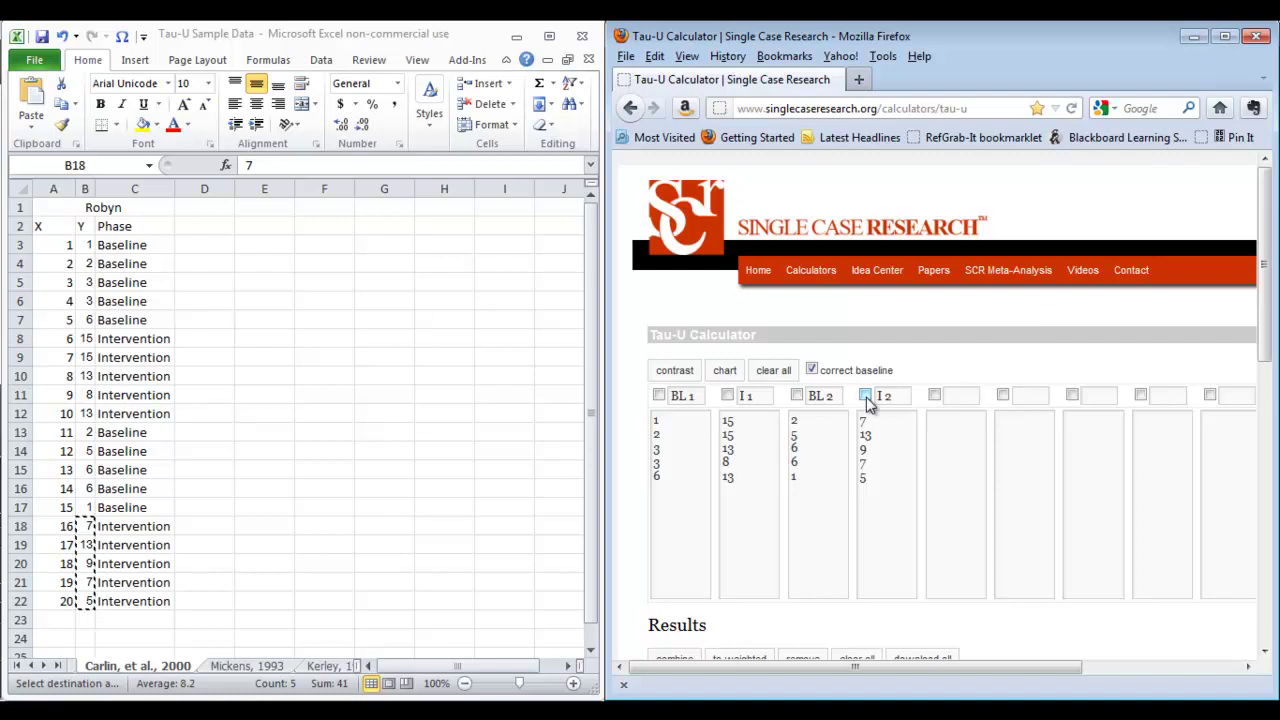
- Turn off baseline correction and compute the BL 2 vs I 2 contrast (TAU 0.8, p 0.0367)
left_click(813, 370)
left_click(797, 395)
left_click(865, 395)
left_click(676, 371)
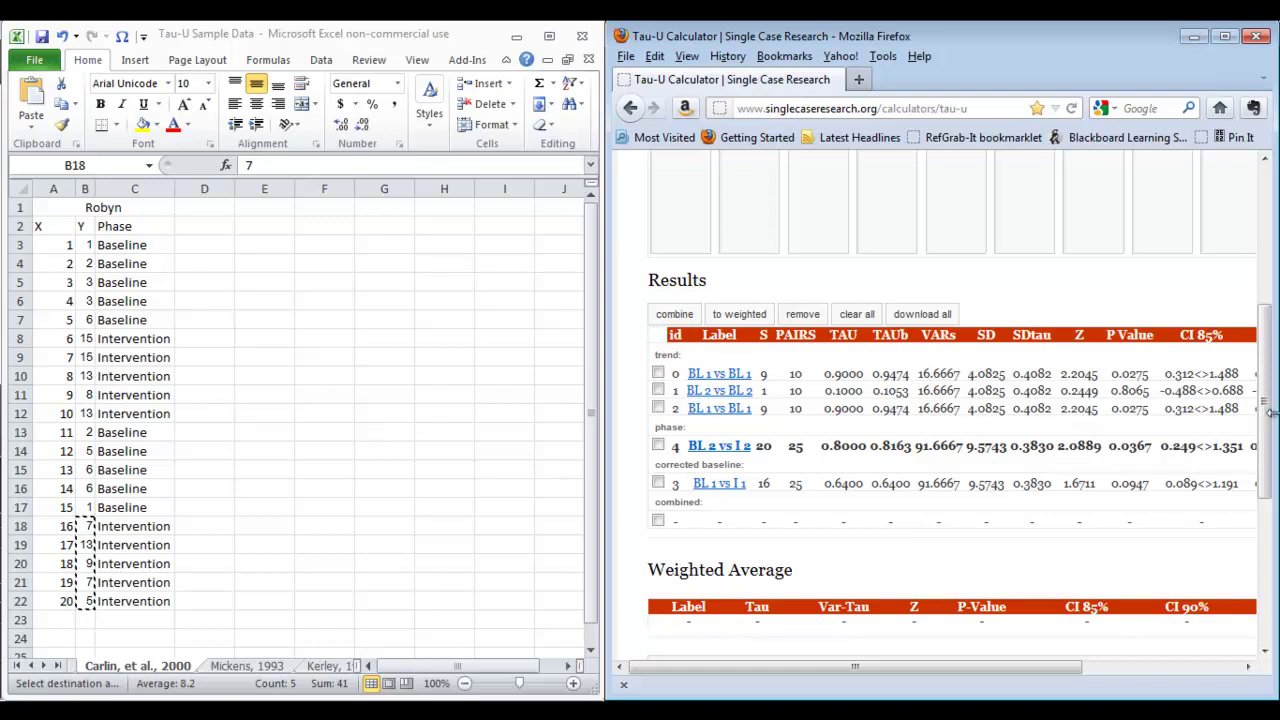
left_click_drag(1270, 418, 1270, 420)
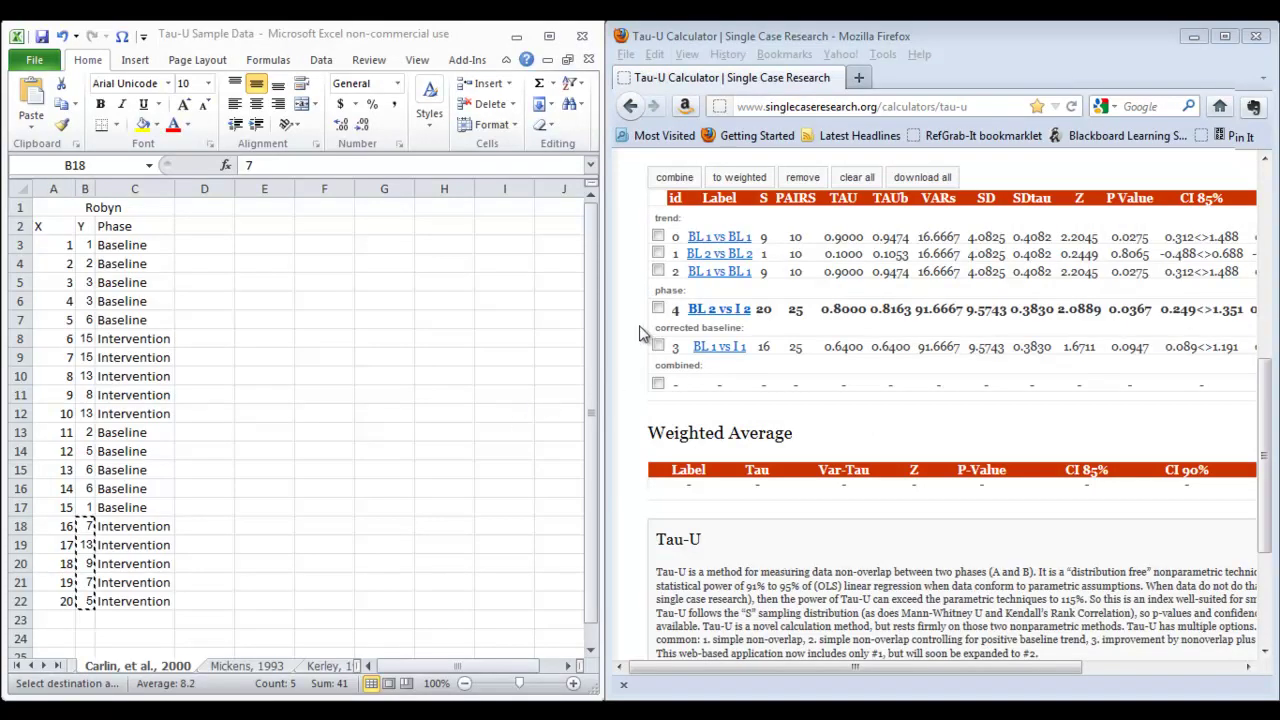
- Combine results #4 and #3 into a weighted average (Tau 0.72, p 0.0078)
left_click(658, 310)
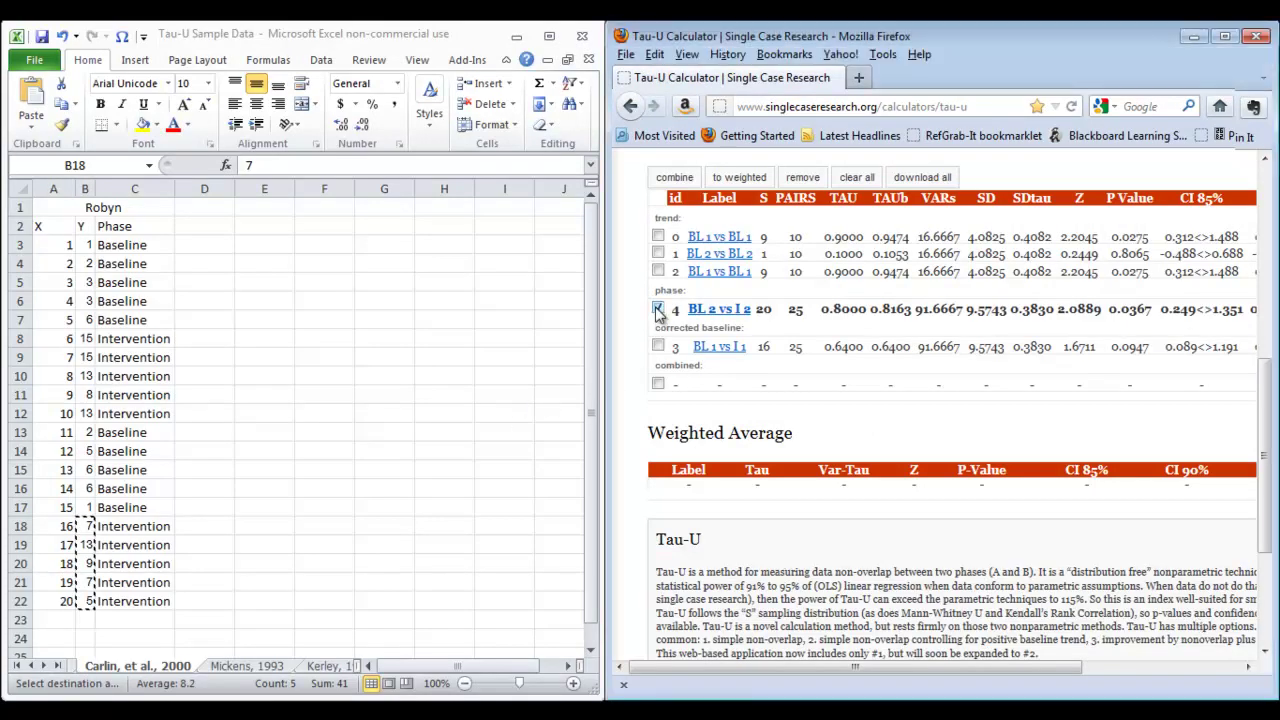
left_click(658, 346)
left_click(731, 190)
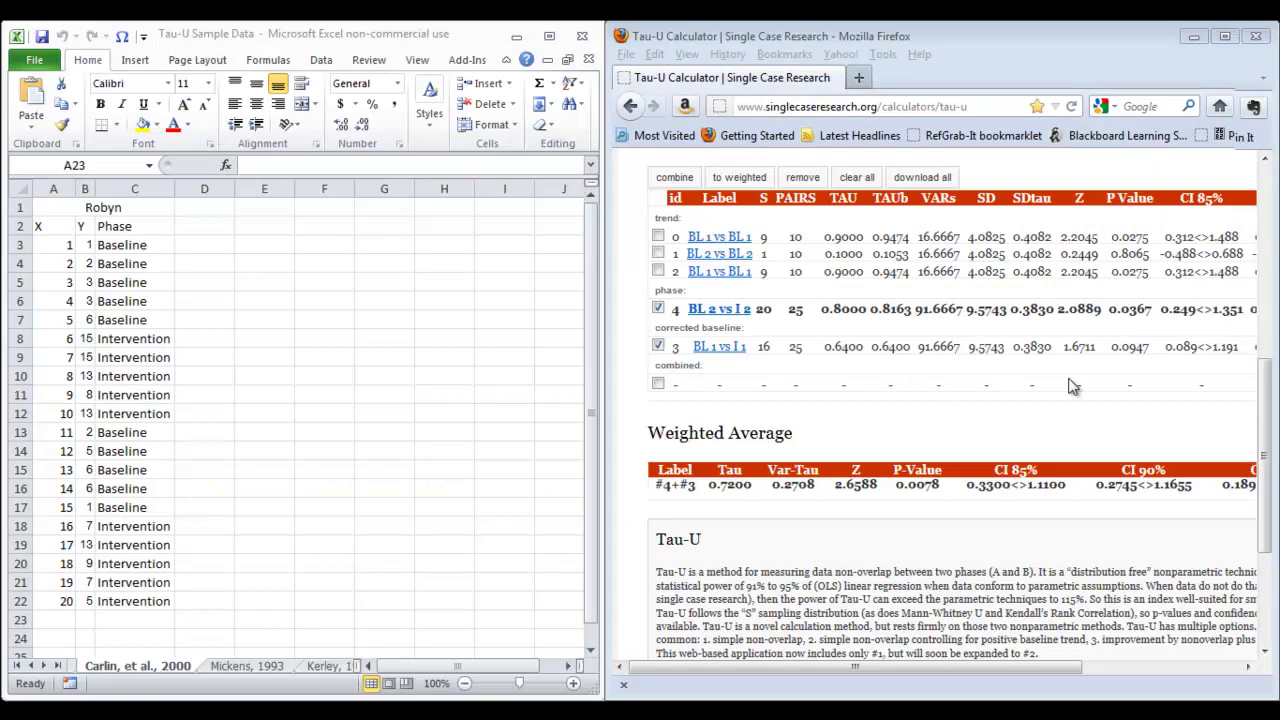
- Download all results and save them to the Desktop as the CSV file 'Carlin, et al., 2000'
left_click(910, 178)
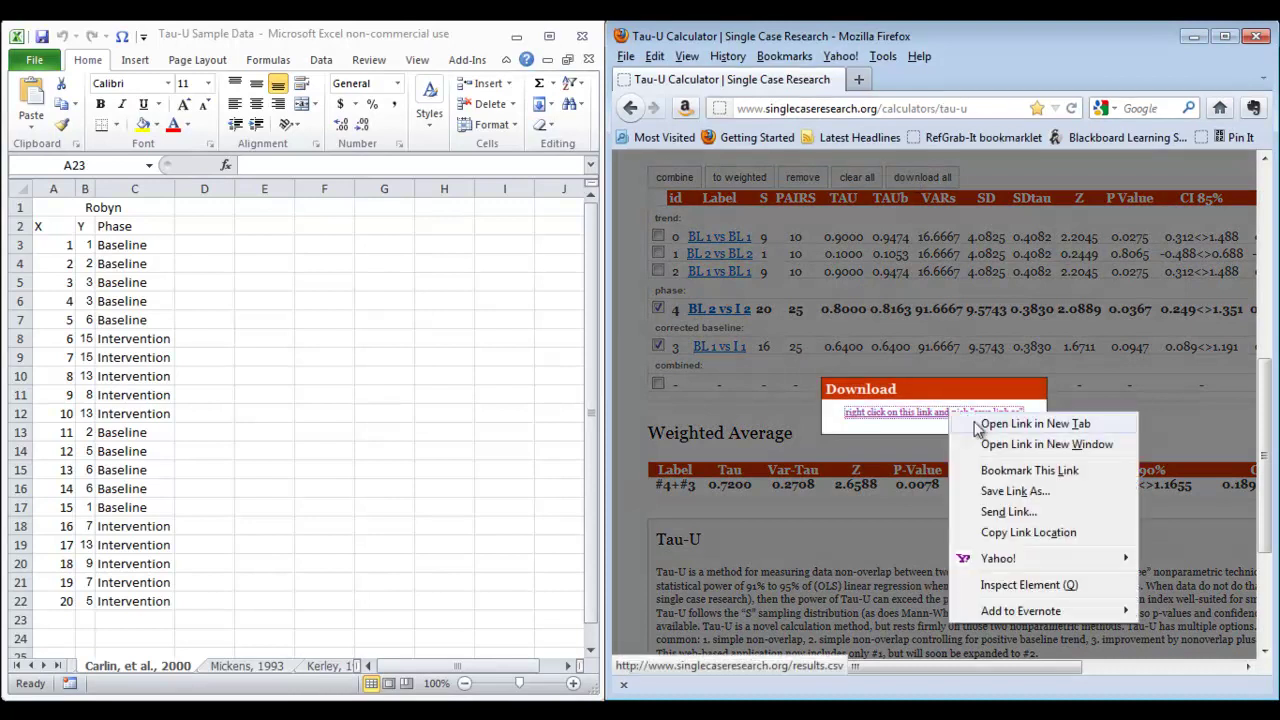
left_click(996, 491)
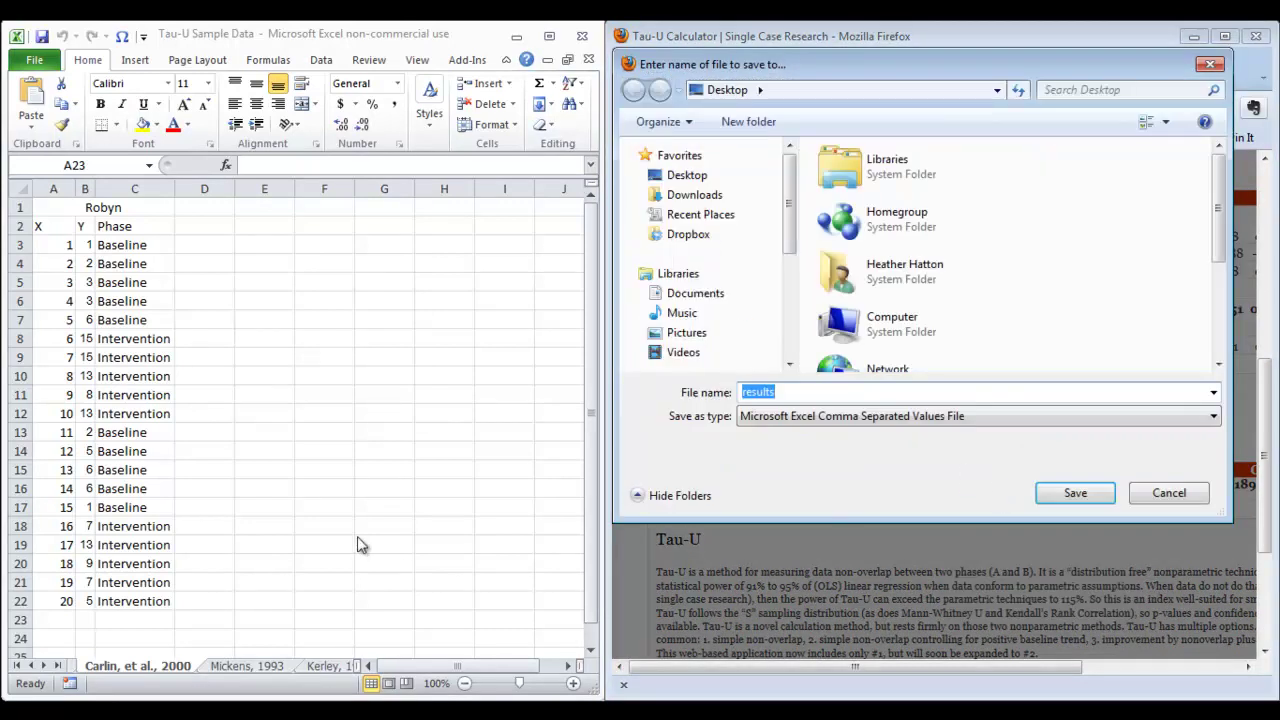
double_click(153, 666)
key("ctrl+c")
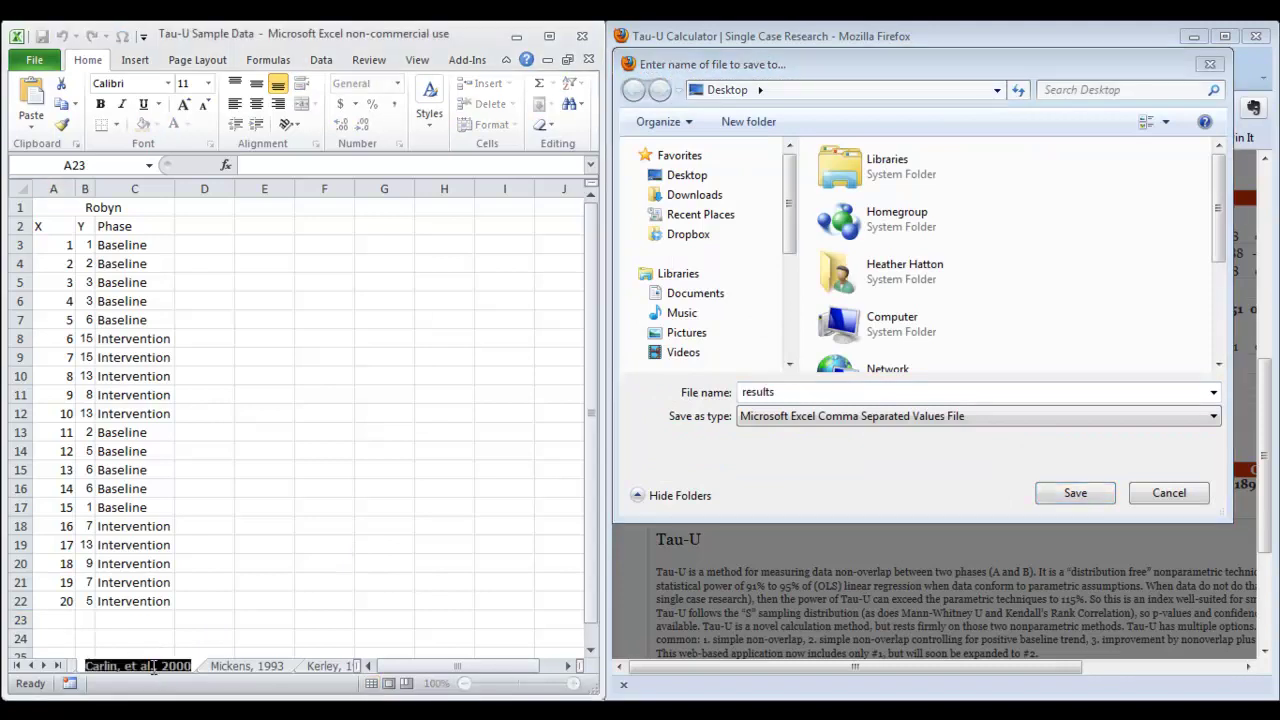
left_click(67, 620)
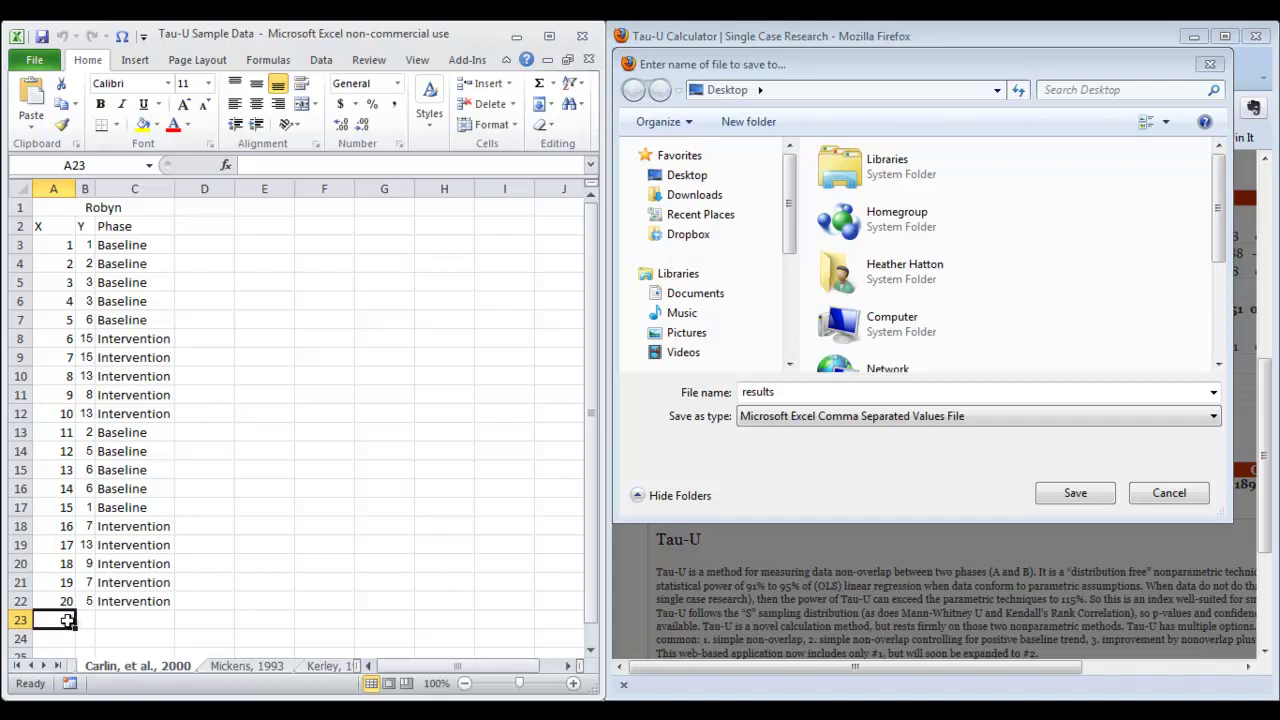
left_click(773, 393)
left_click_drag(789, 396, 713, 398)
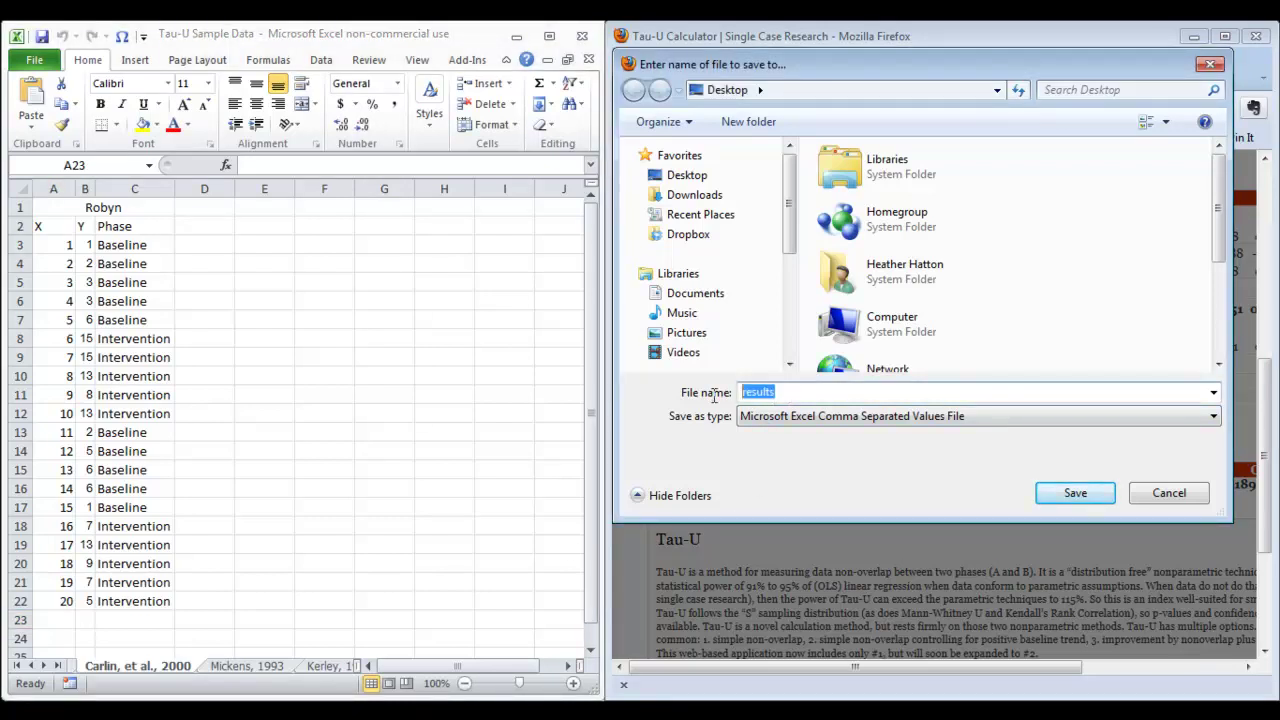
key("ctrl+v")
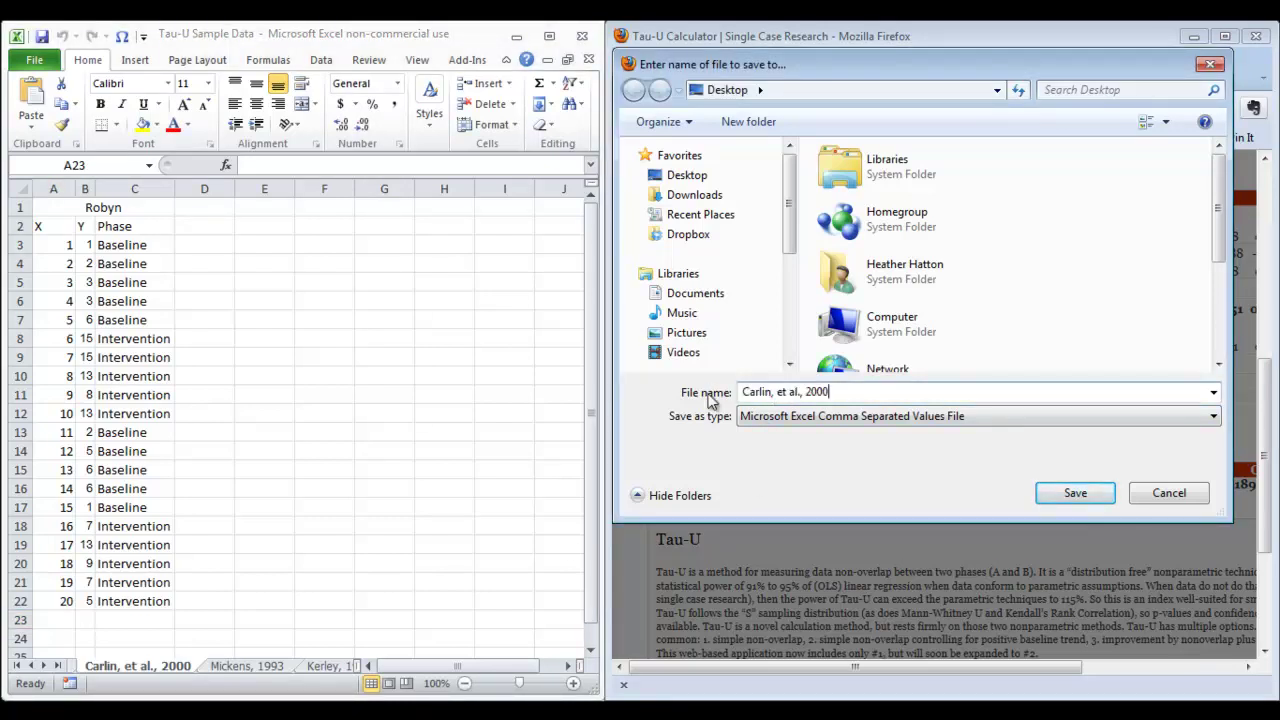
left_click(1066, 494)
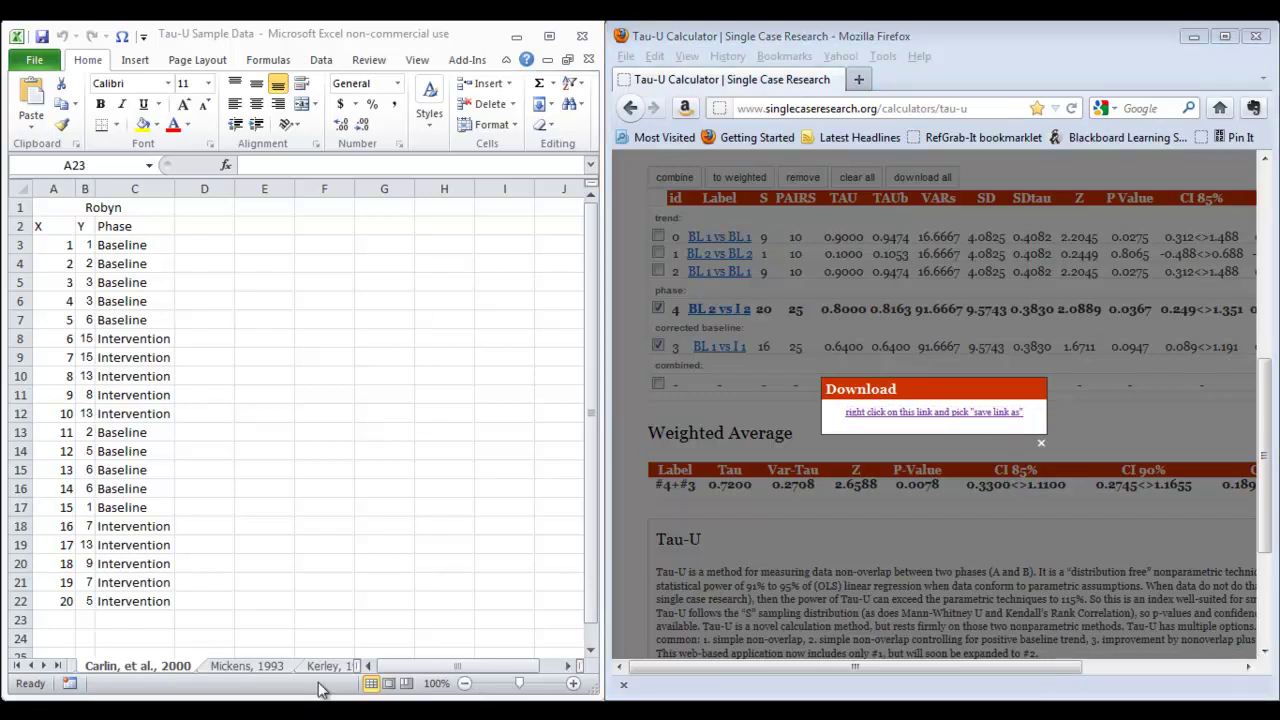
key("ctrl+j")
- Open the downloaded Carlin, et al., 2000.csv results in Excel
double_click(406, 302)
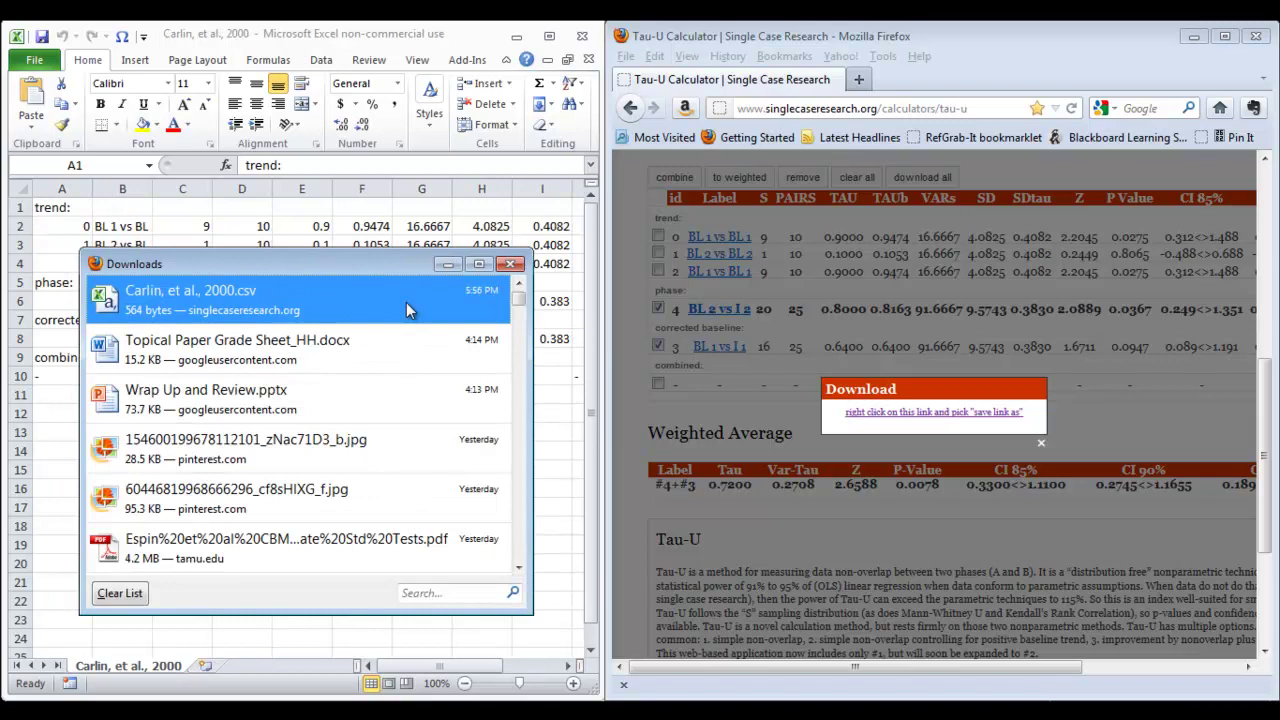
left_click(511, 266)
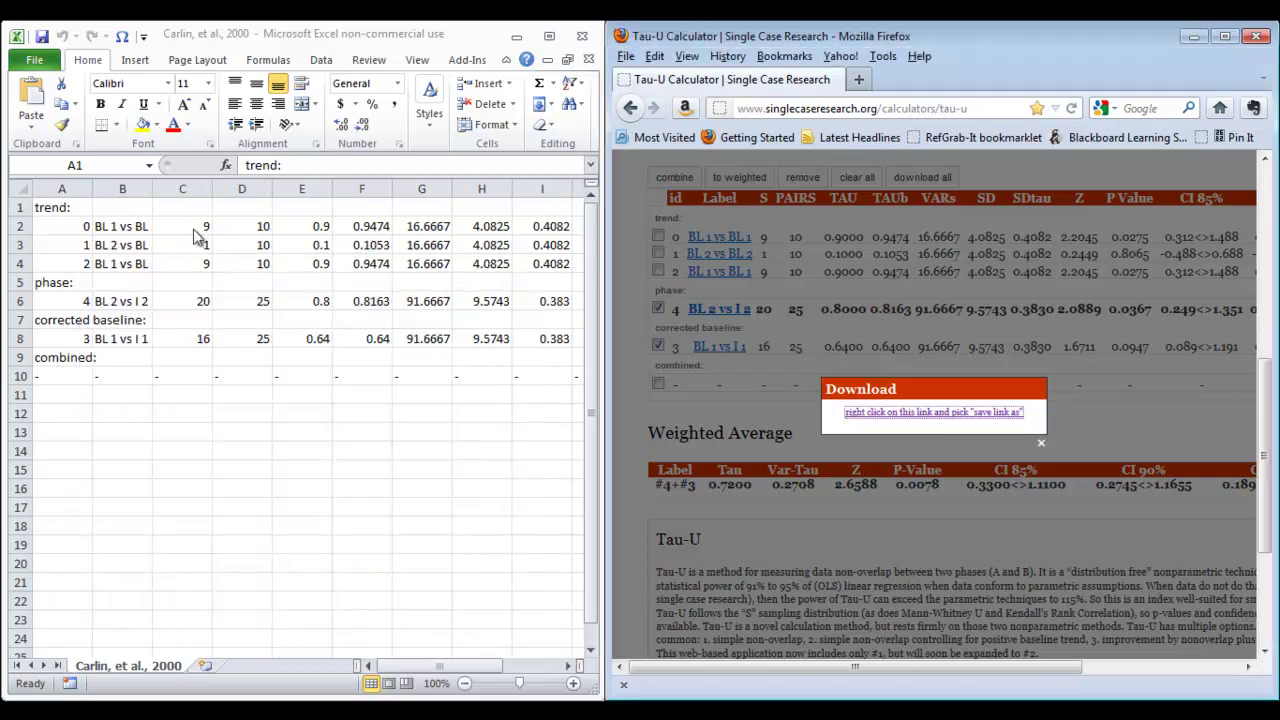
left_click(157, 672)
- Move the results sheet into Tau-U Sample Data.xlsx, before the Mickens, 1993 sheet
right_click(157, 672)
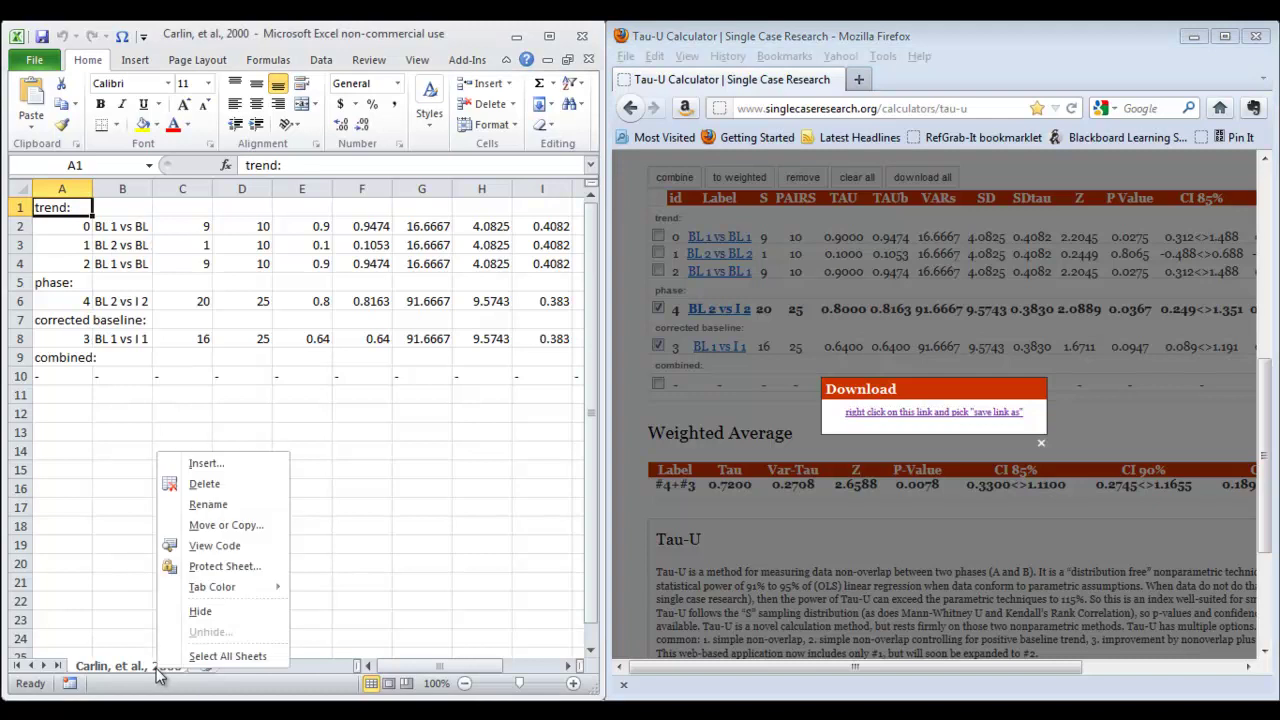
left_click(226, 525)
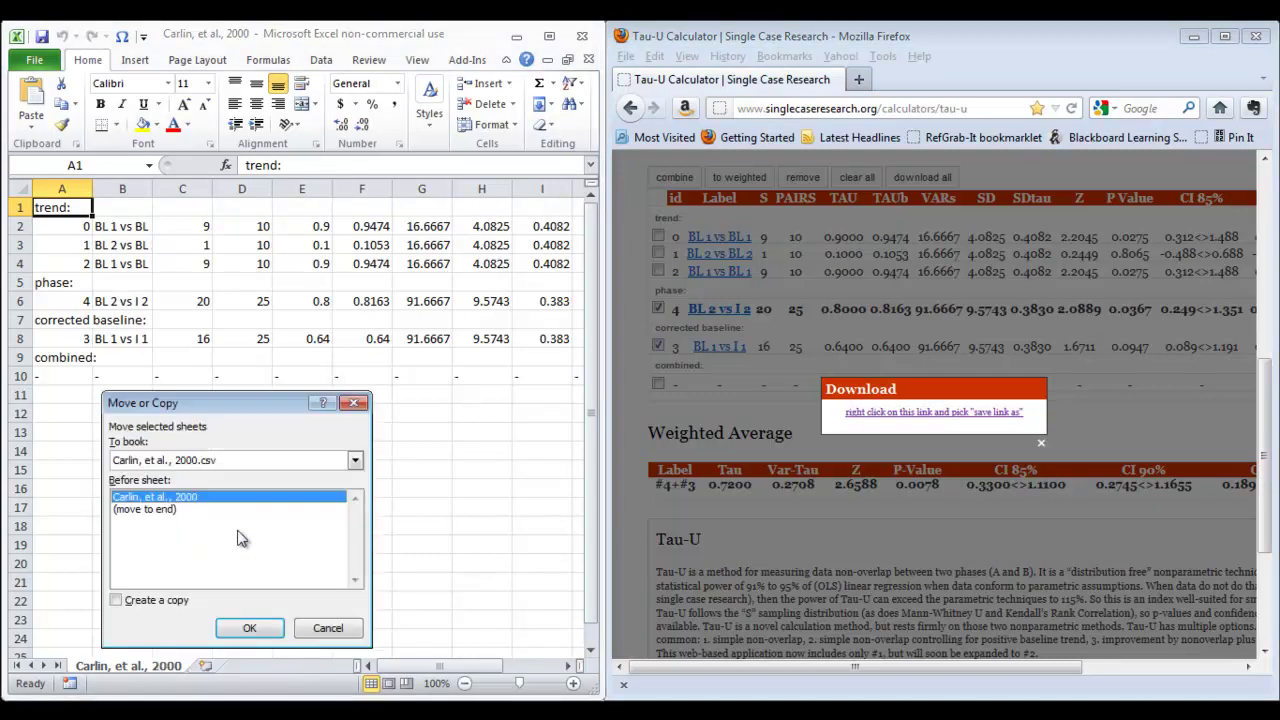
left_click(258, 462)
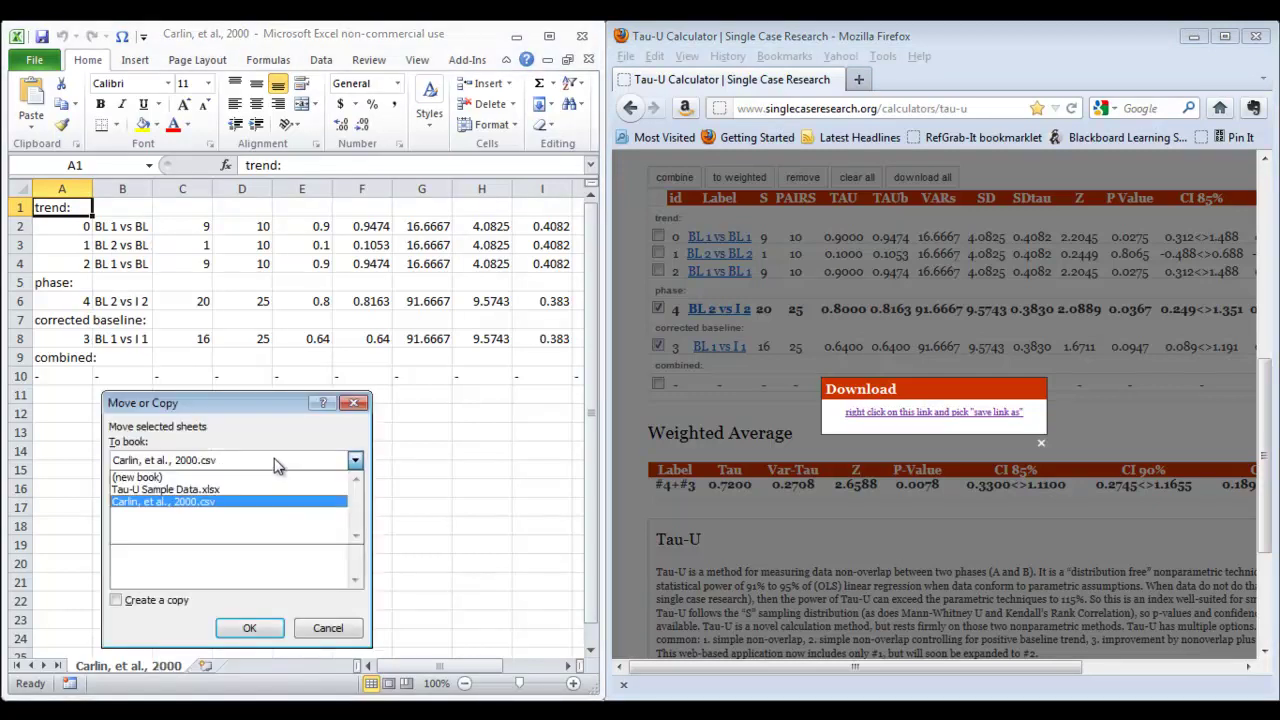
left_click(254, 489)
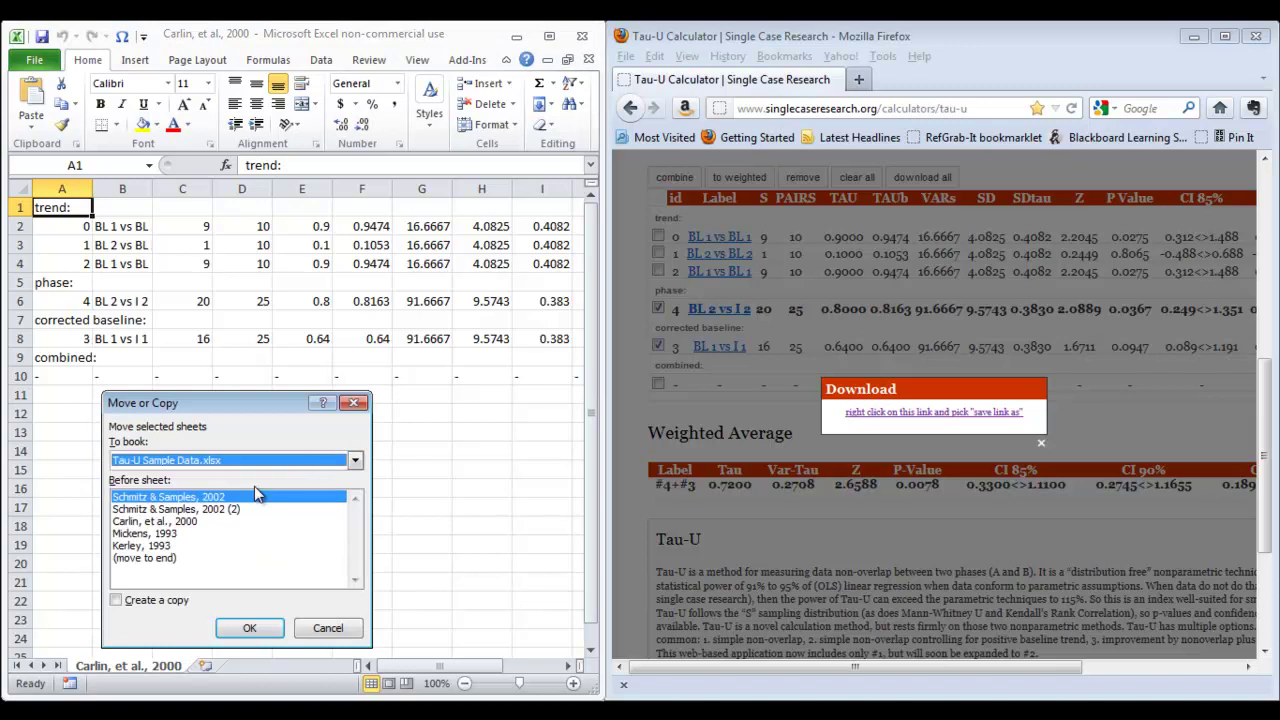
left_click(163, 537)
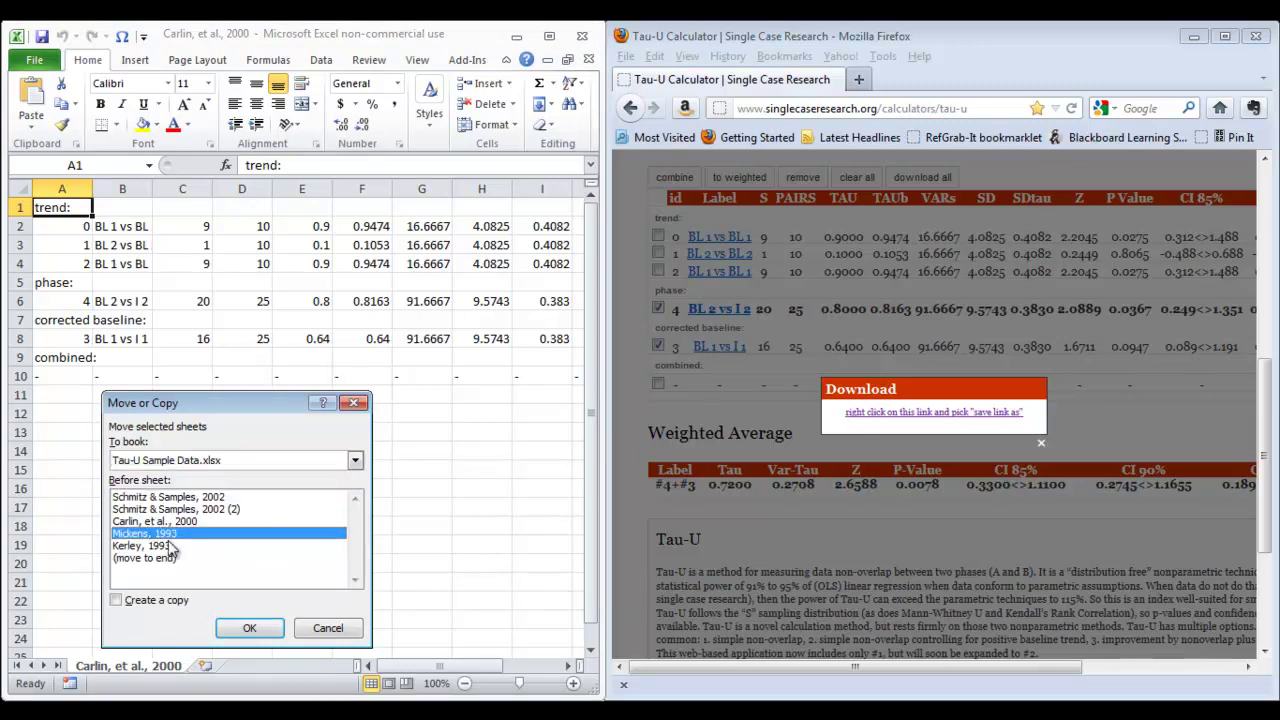
left_click(247, 628)
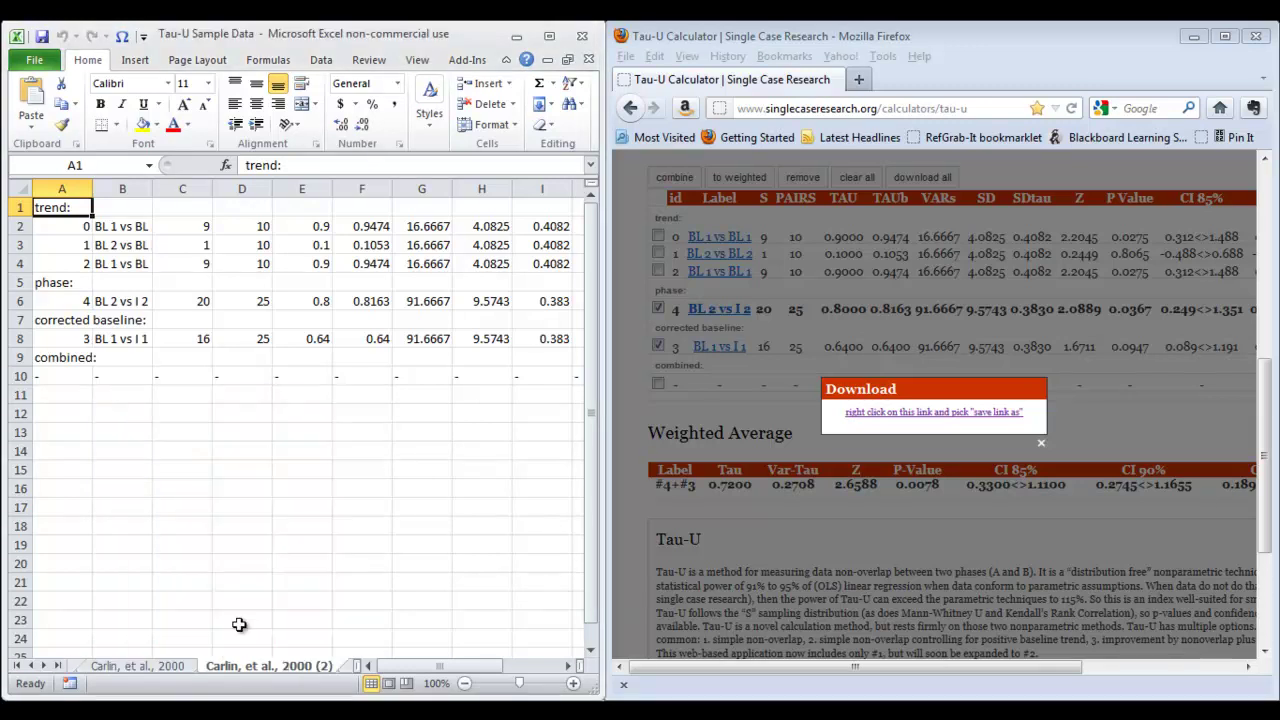
- Insert an empty row 1 above the Tau-U results on the copied sheet
left_click(166, 663)
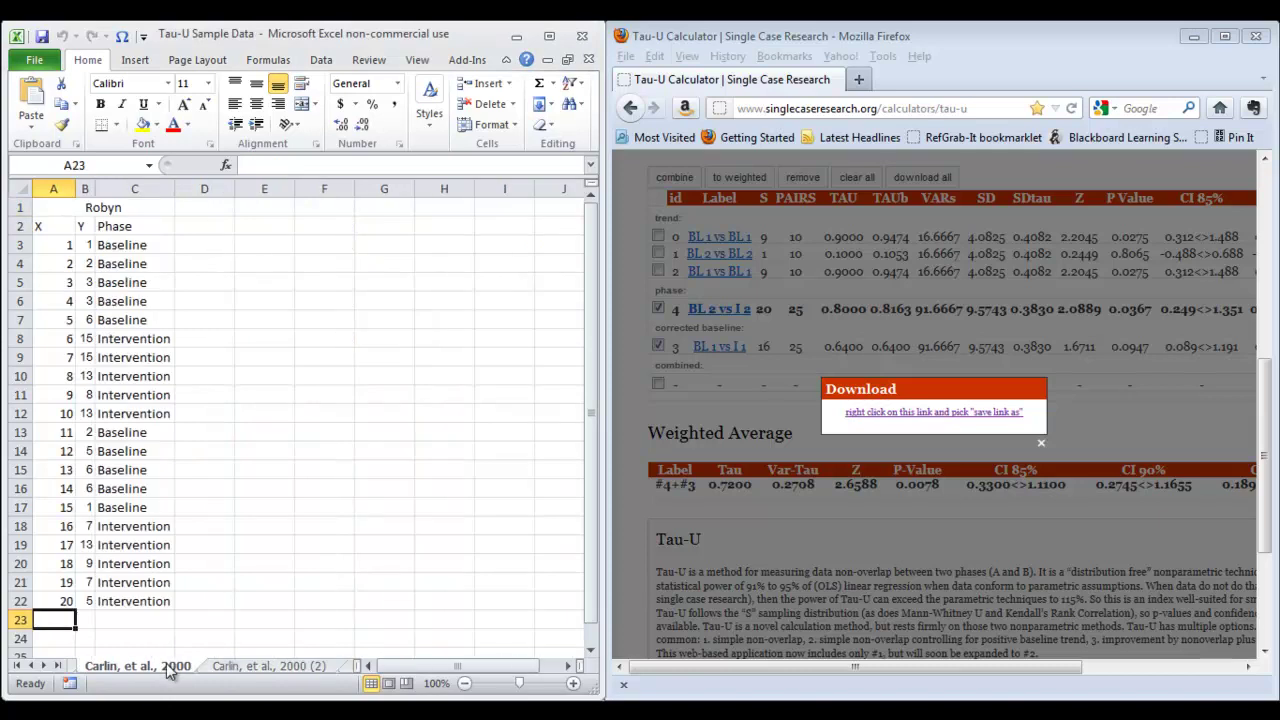
left_click(230, 666)
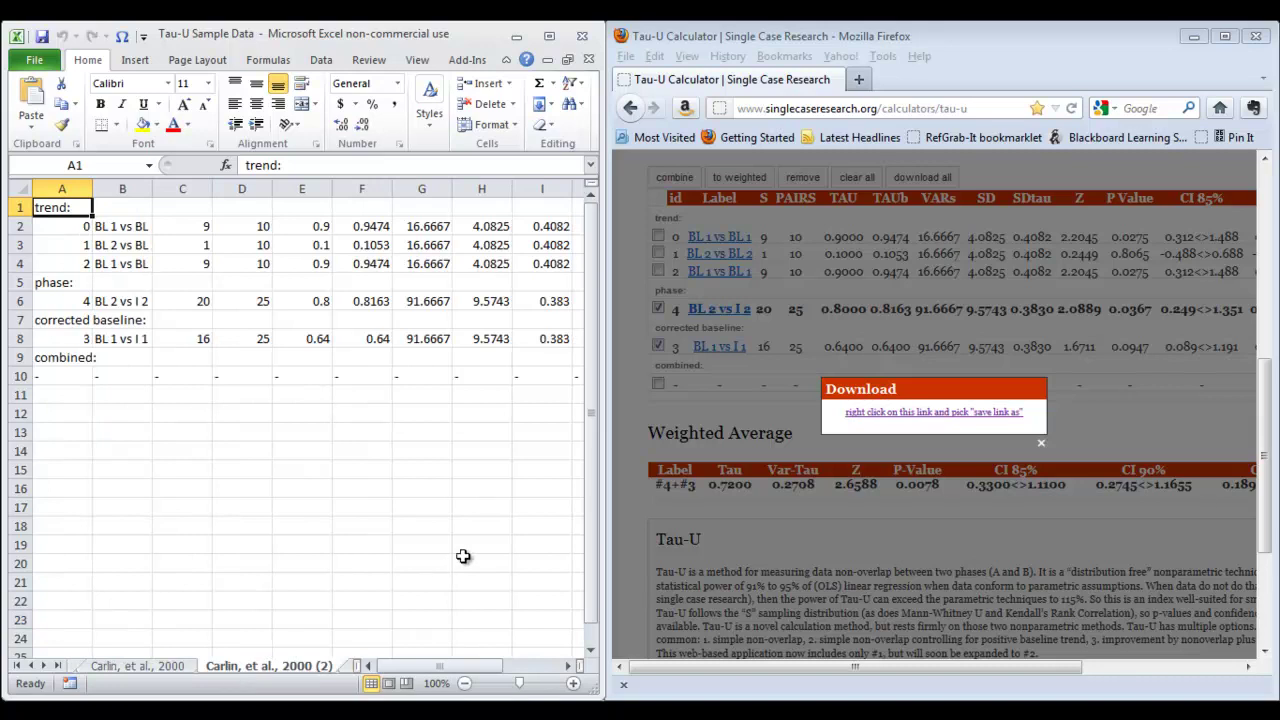
left_click(17, 207)
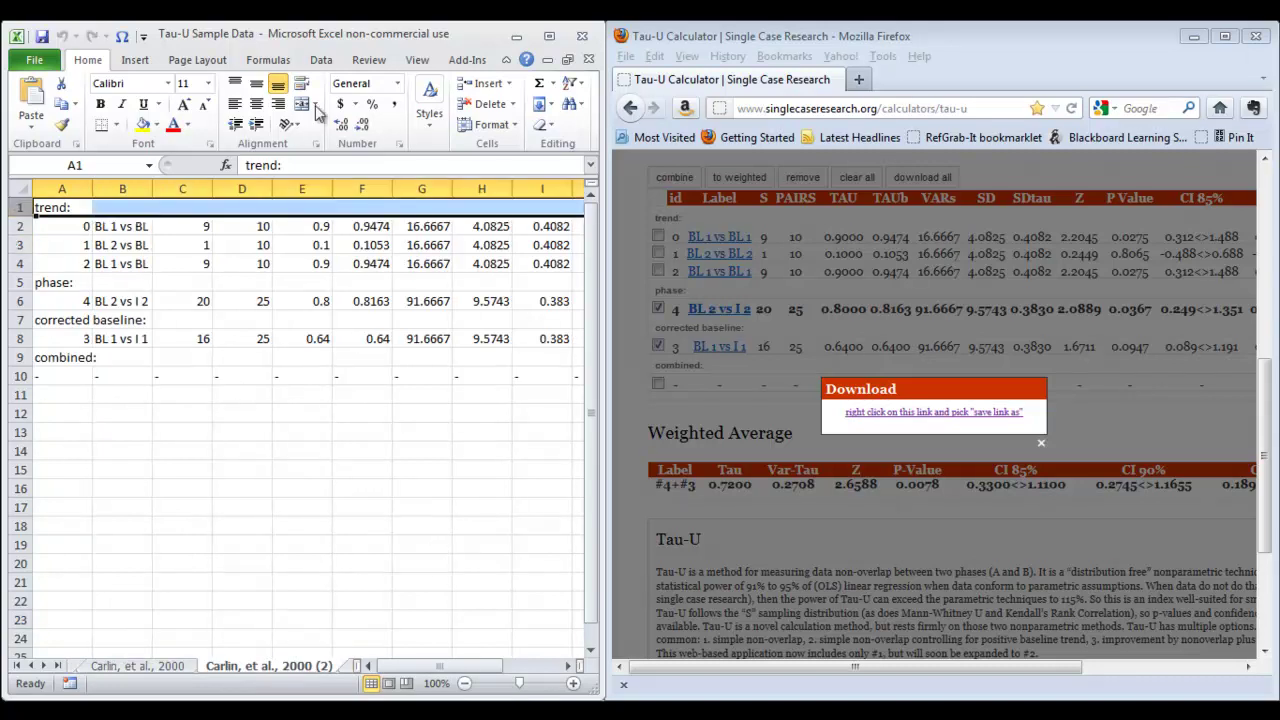
left_click(484, 83)
- Copy the calculator's column headers (id, Label, S, PAIRS, TAU…) and paste them as plain text into A1
left_click(64, 207)
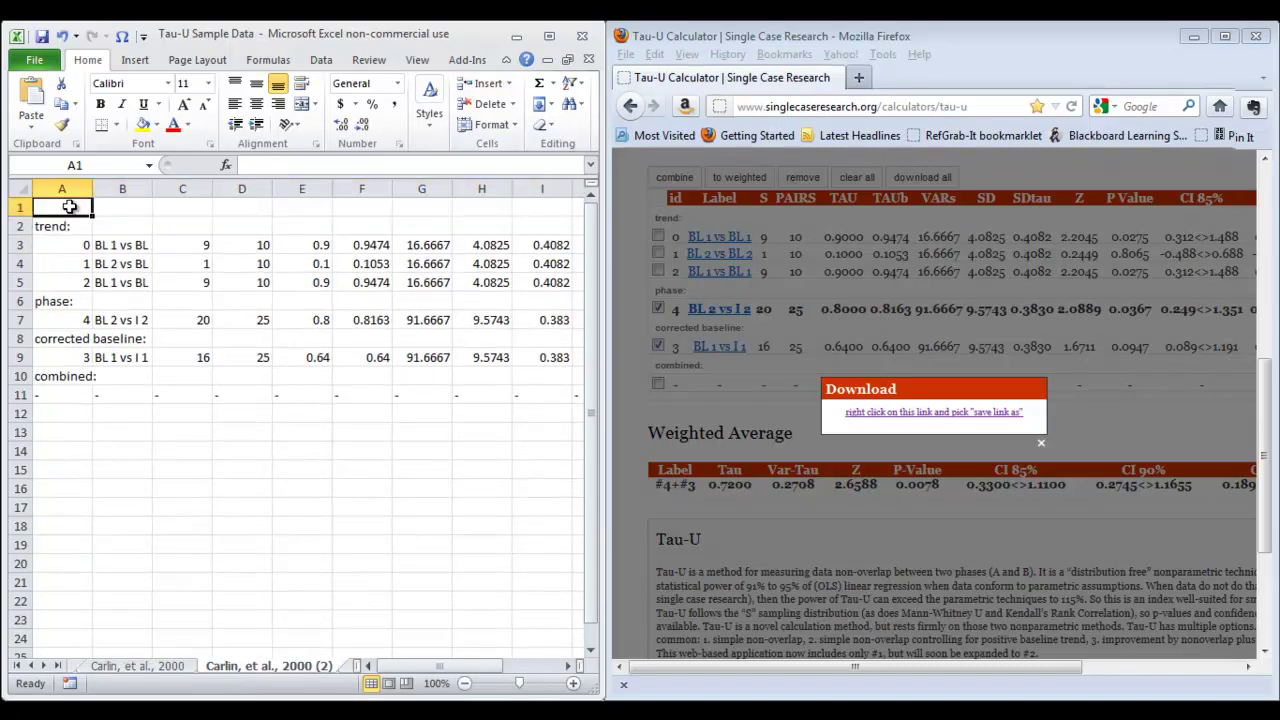
left_click(634, 421)
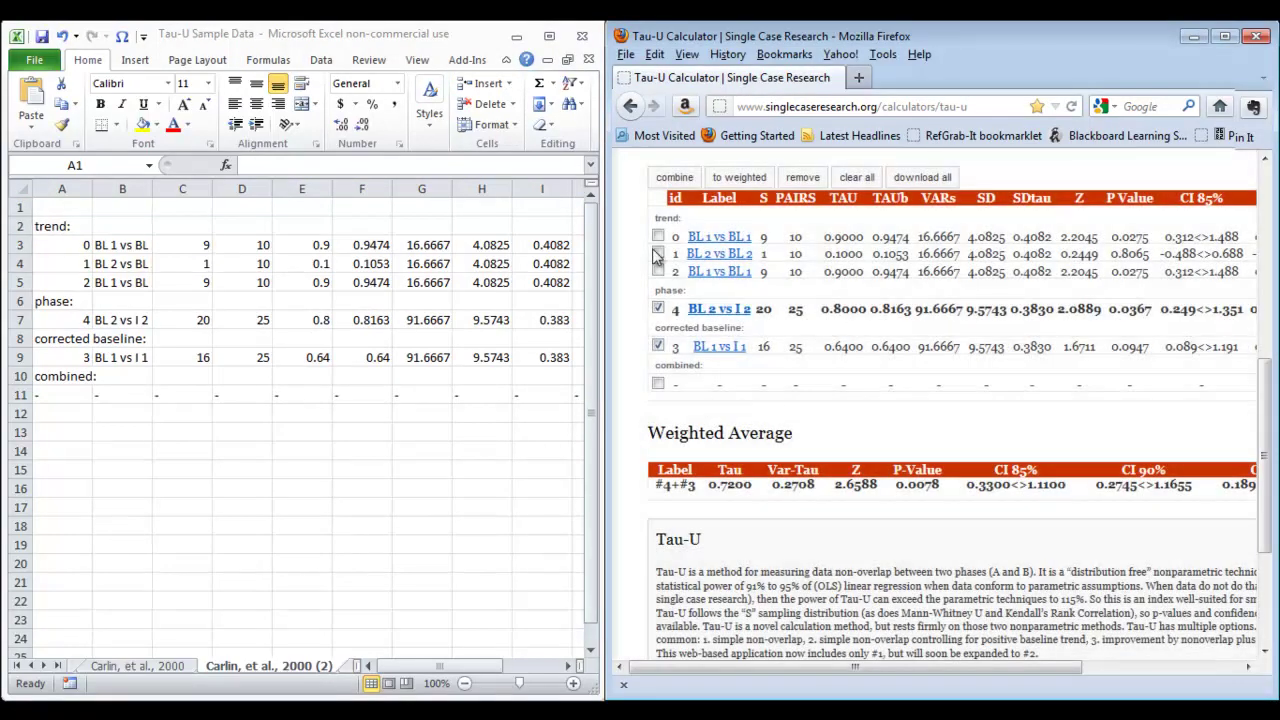
left_click_drag(672, 198, 1218, 205)
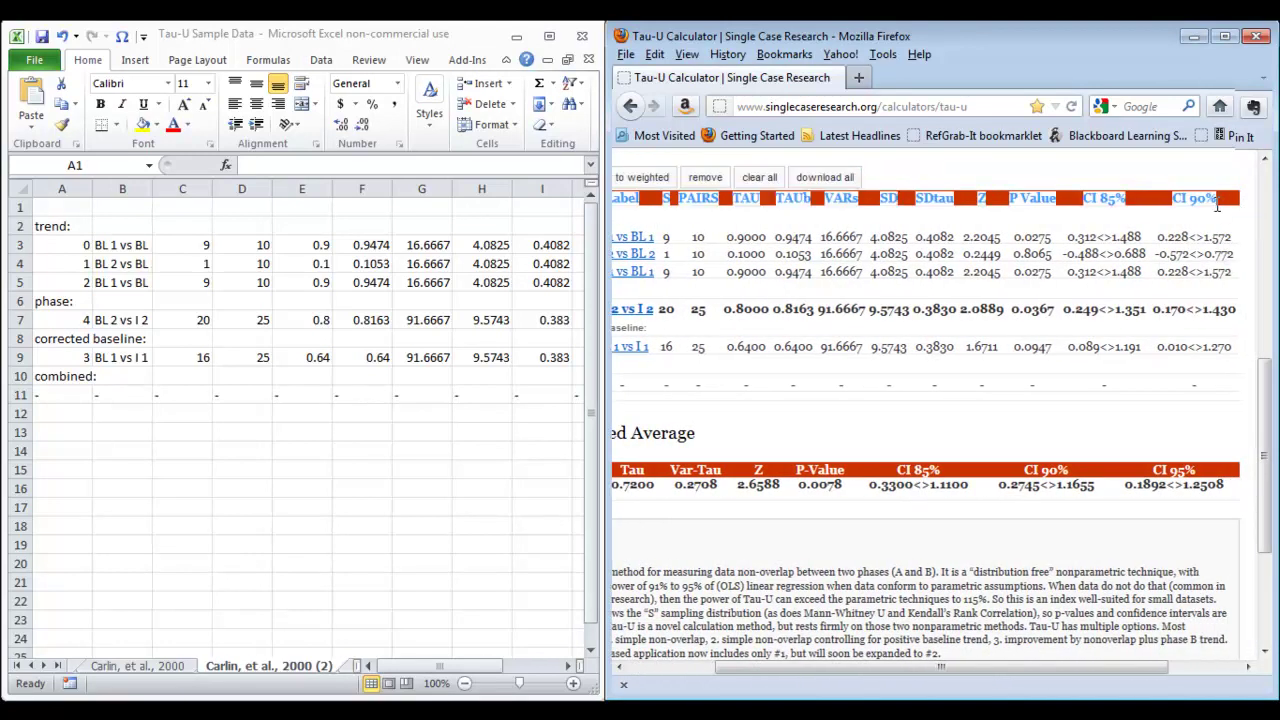
left_click(43, 207)
left_click(33, 138)
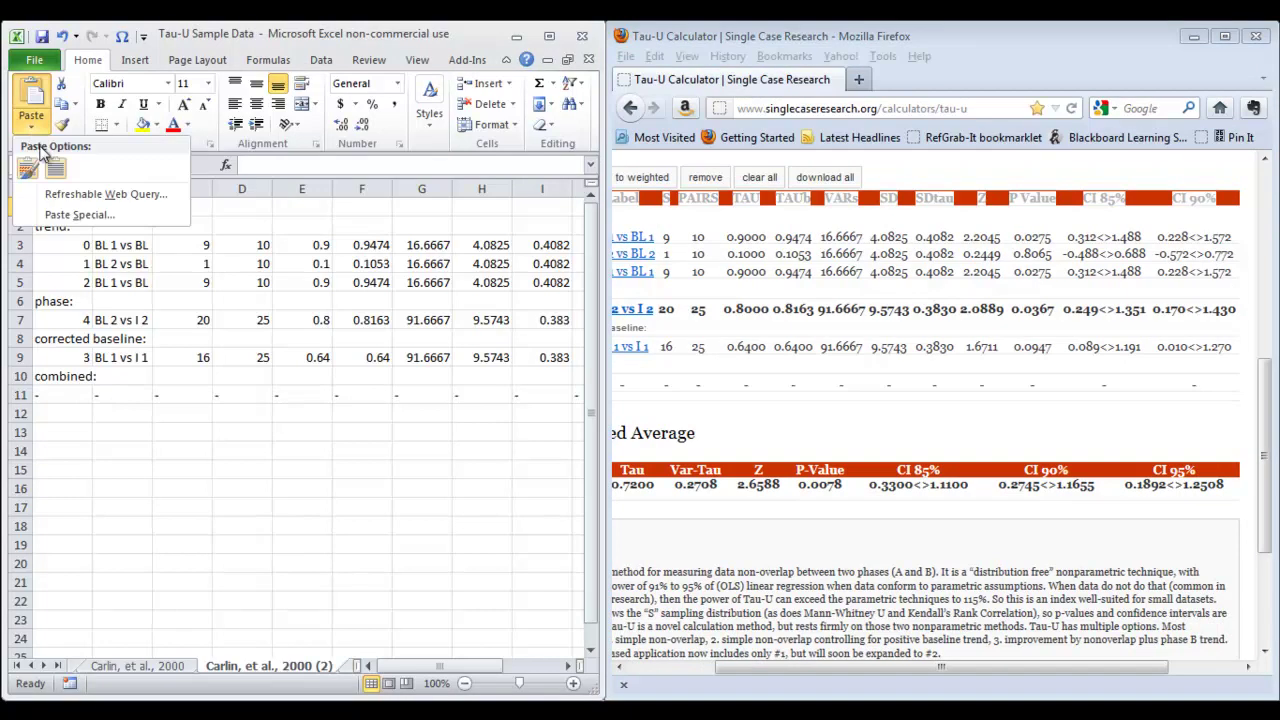
left_click(74, 214)
left_click(149, 405)
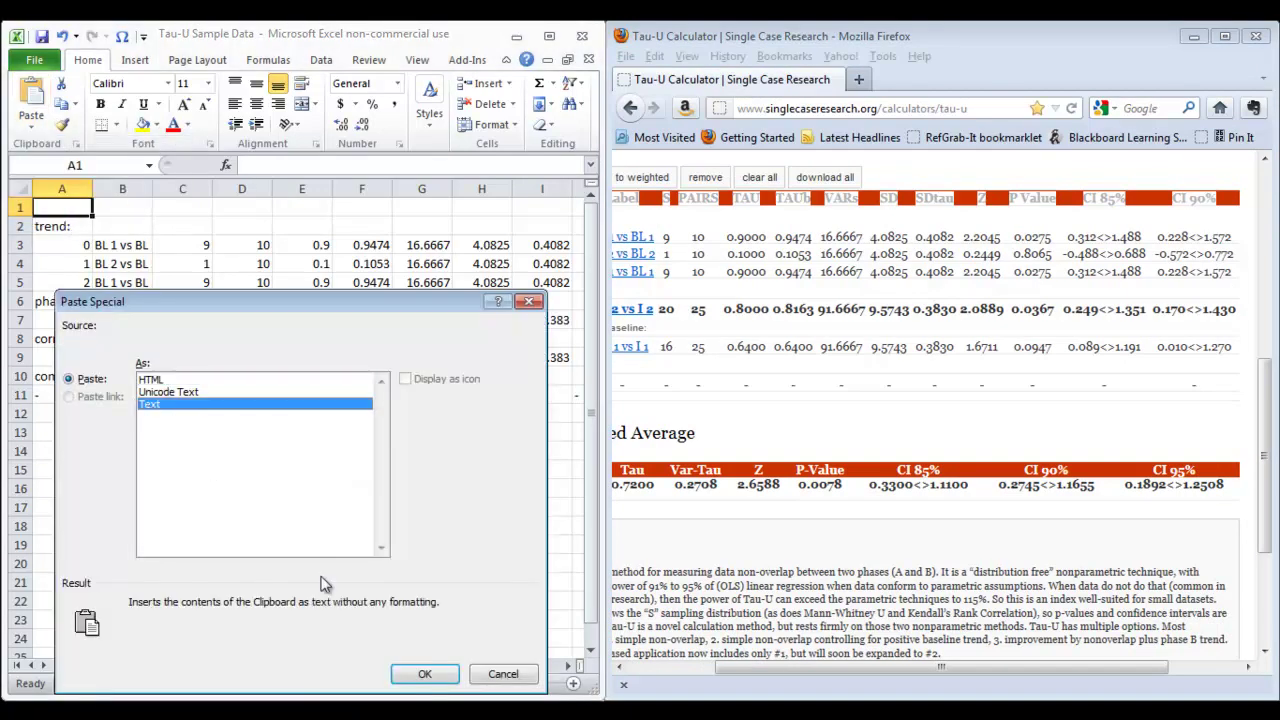
left_click(422, 674)
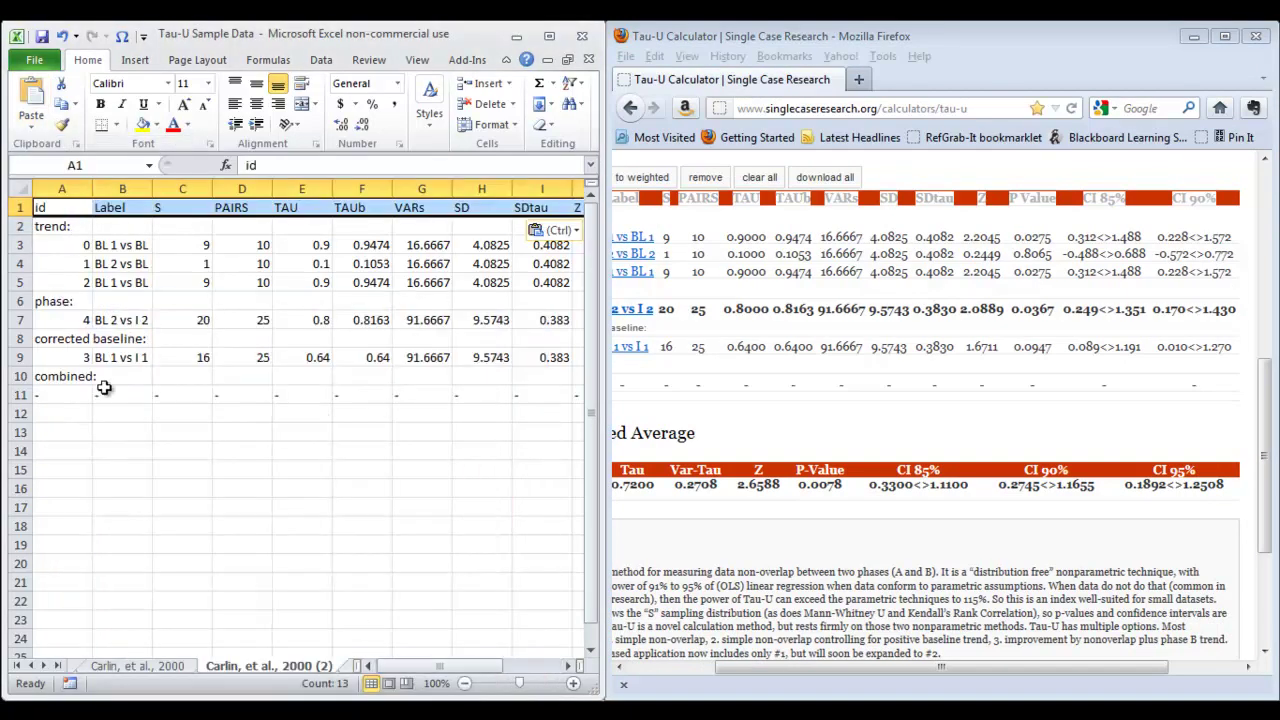
- Enter the label 'Weighted Average:' in cell A13
left_click(61, 427)
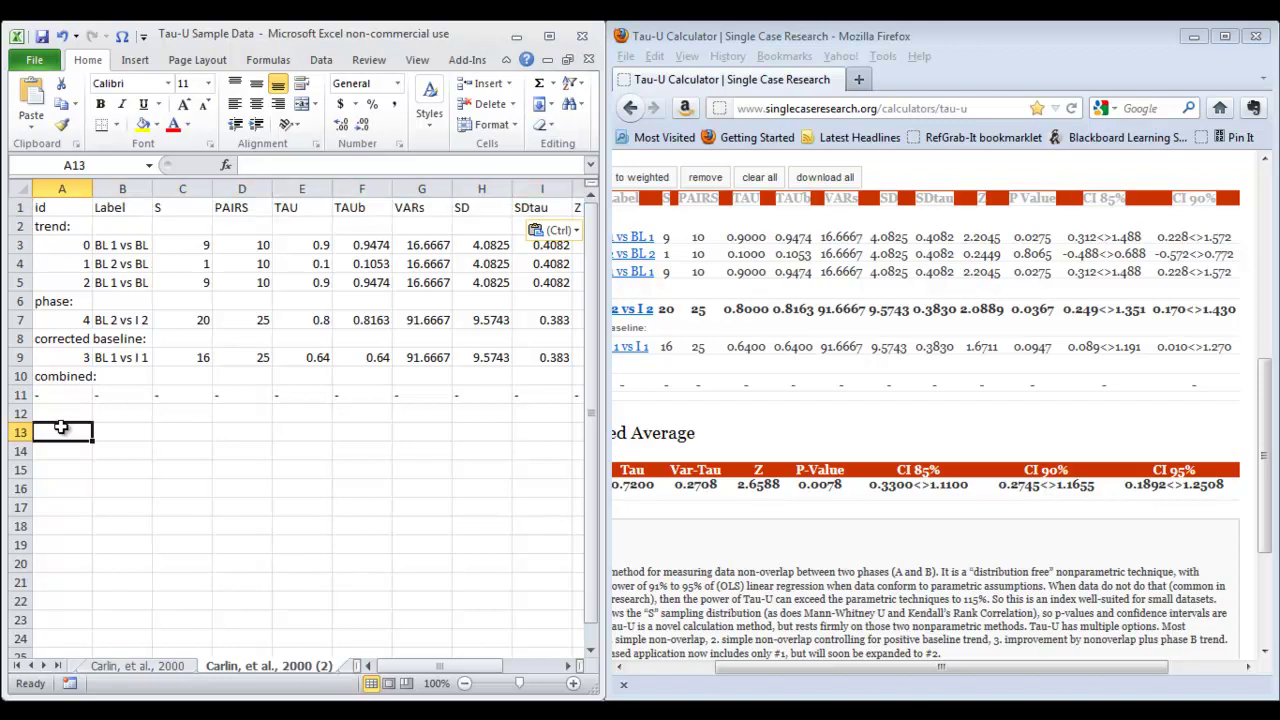
type("Weighted Average:4")
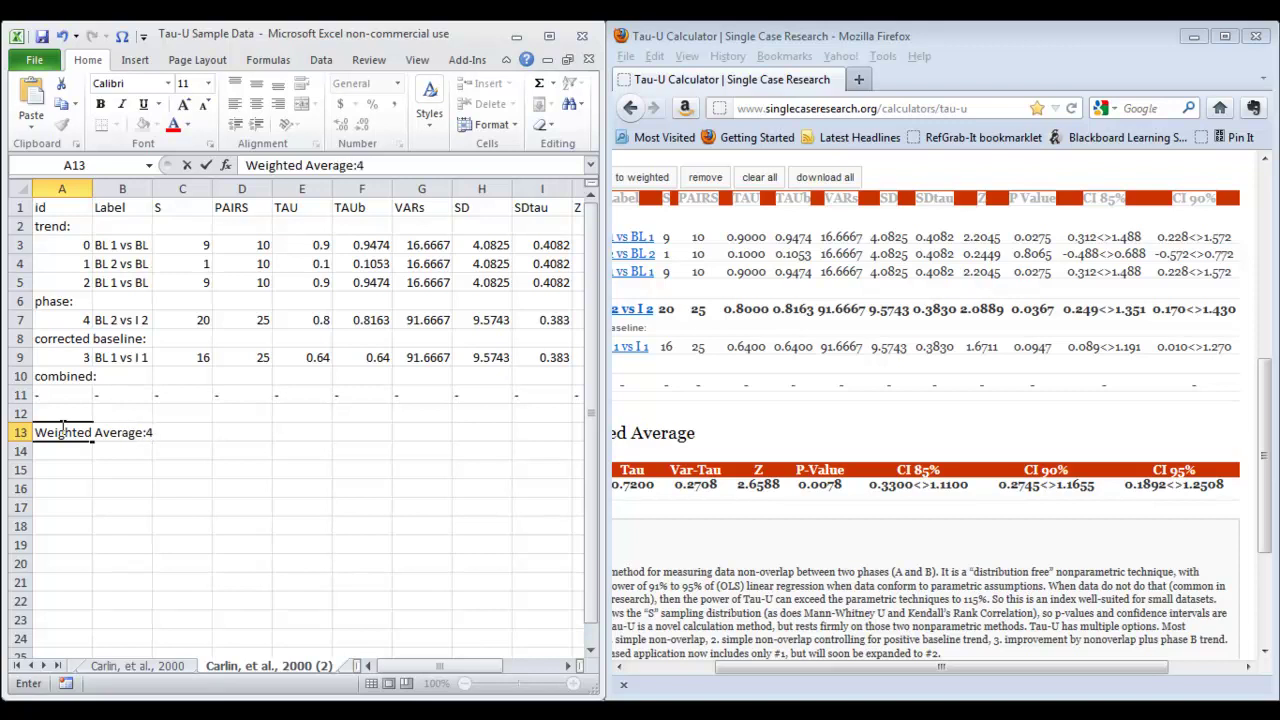
key("BackSpace")
key("Return")
left_click(729, 451)
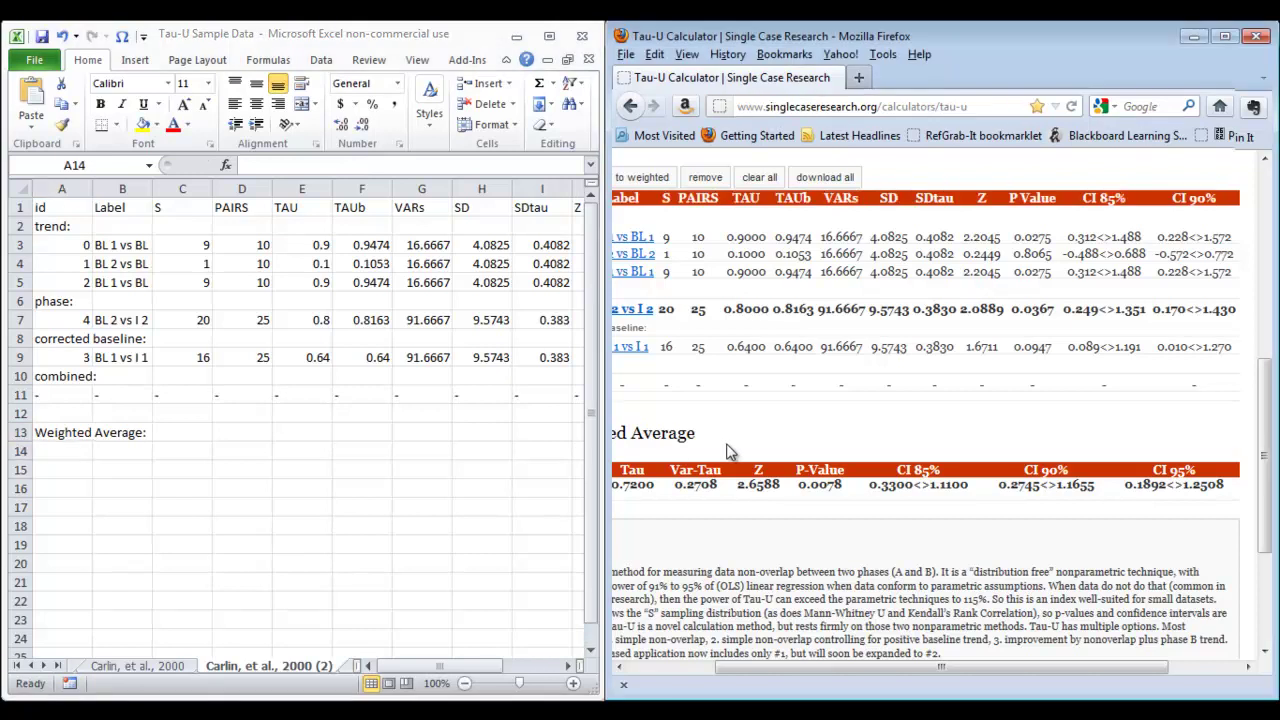
- Paste the weighted-average table (#4+#3, Tau 0.72, Z 2.6588, p 0.0078) as text at A14
left_click_drag(728, 666, 672, 663)
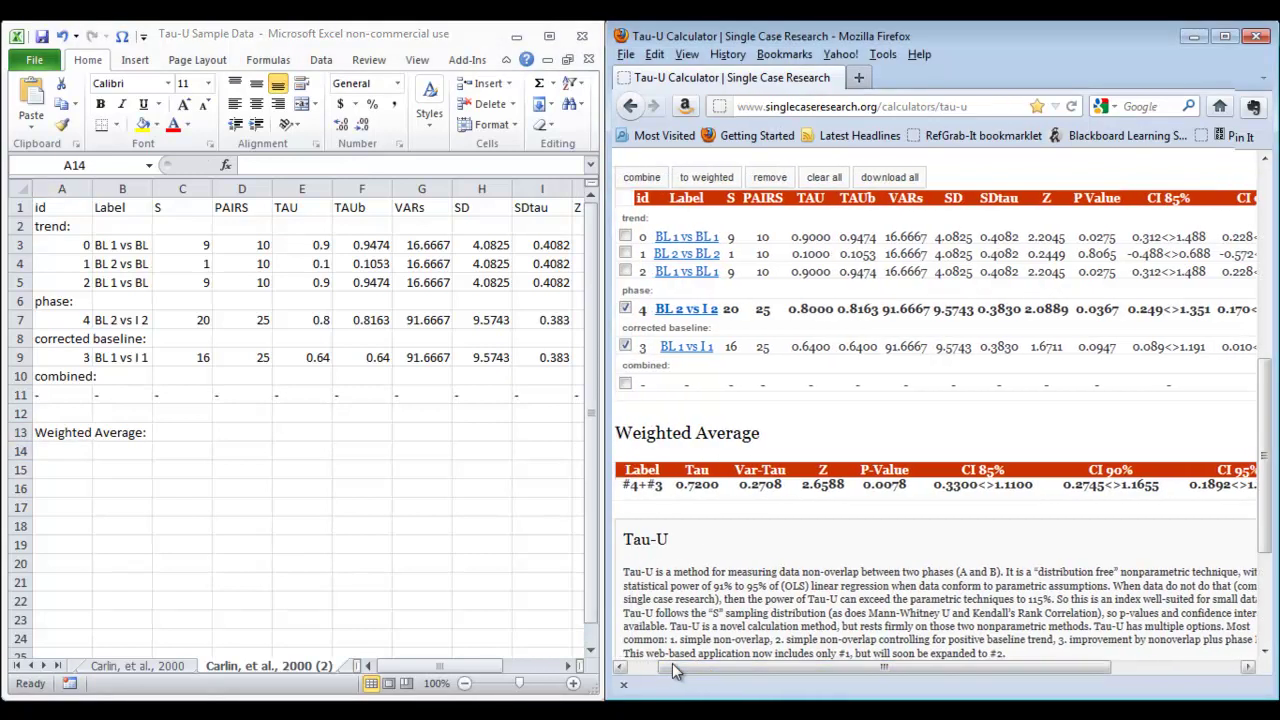
left_click_drag(624, 476, 1150, 494)
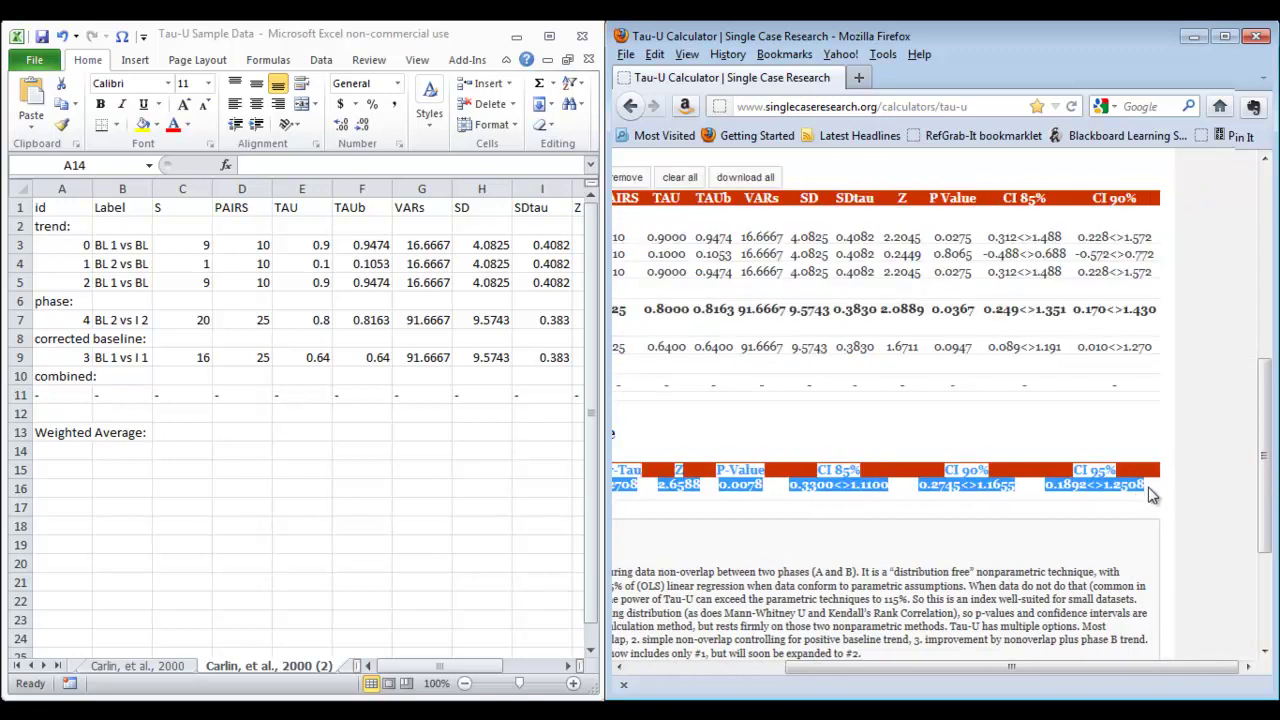
left_click(54, 451)
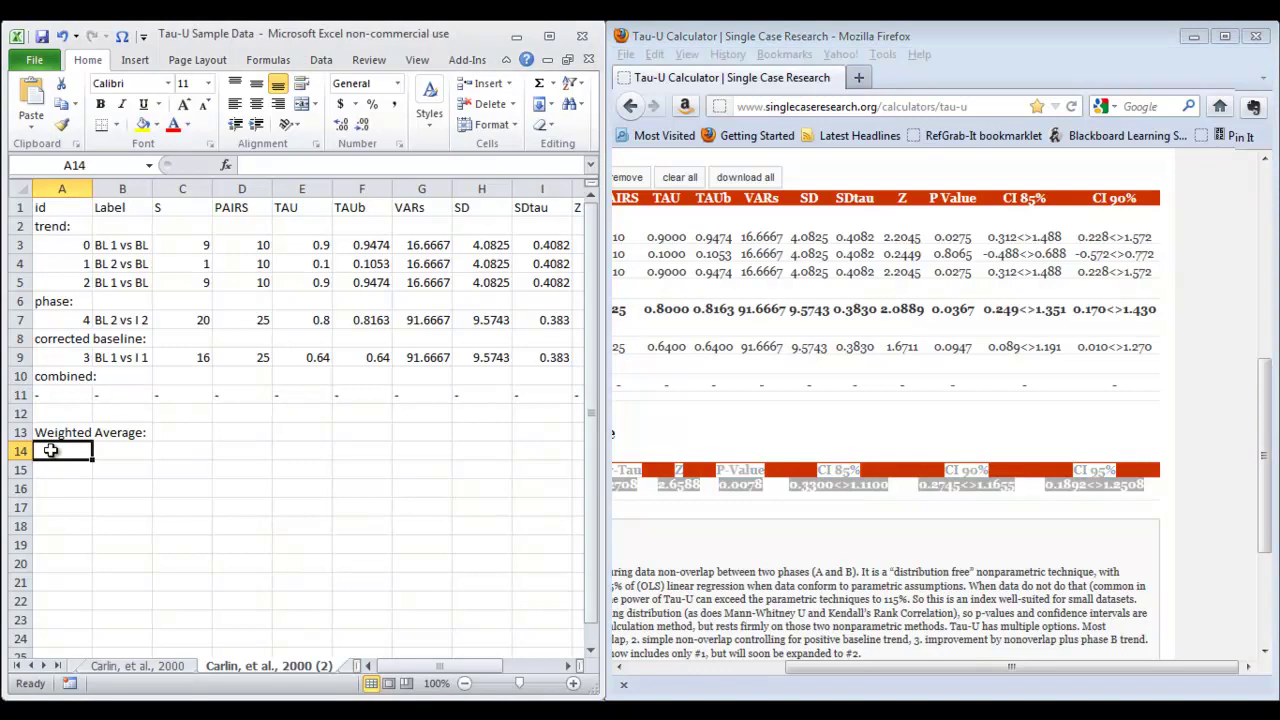
left_click(31, 122)
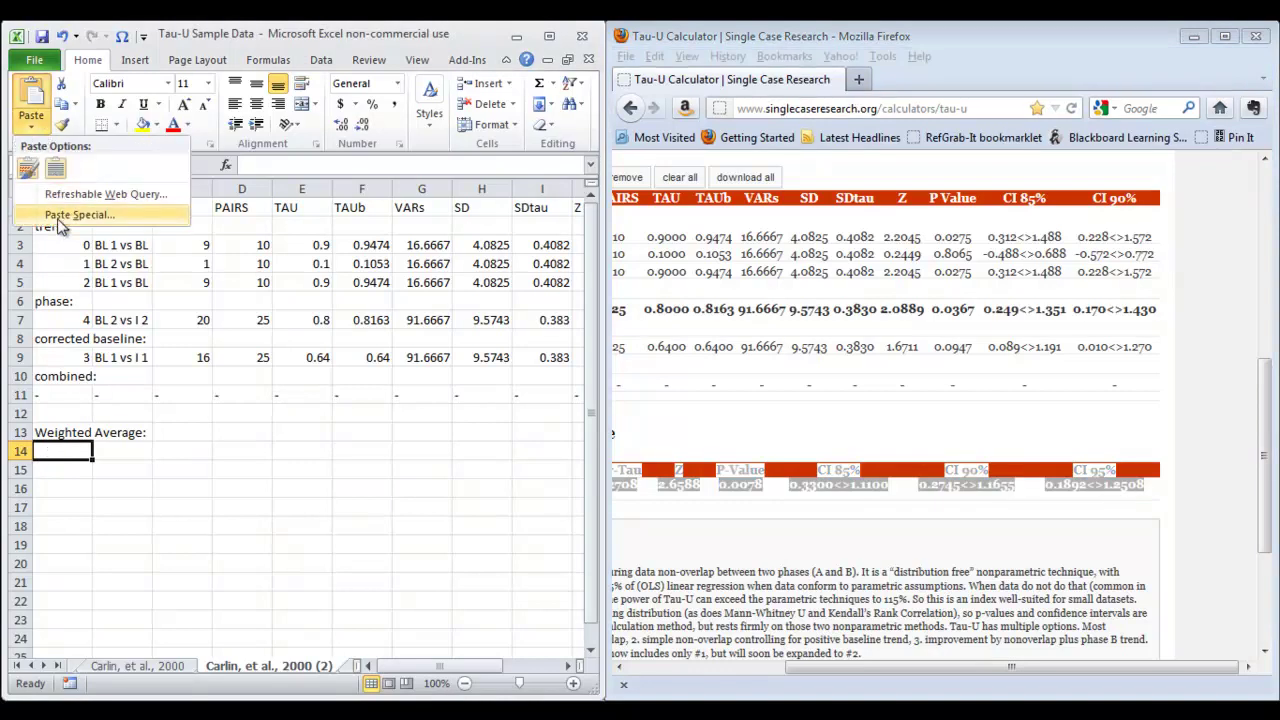
left_click(57, 221)
left_click(155, 404)
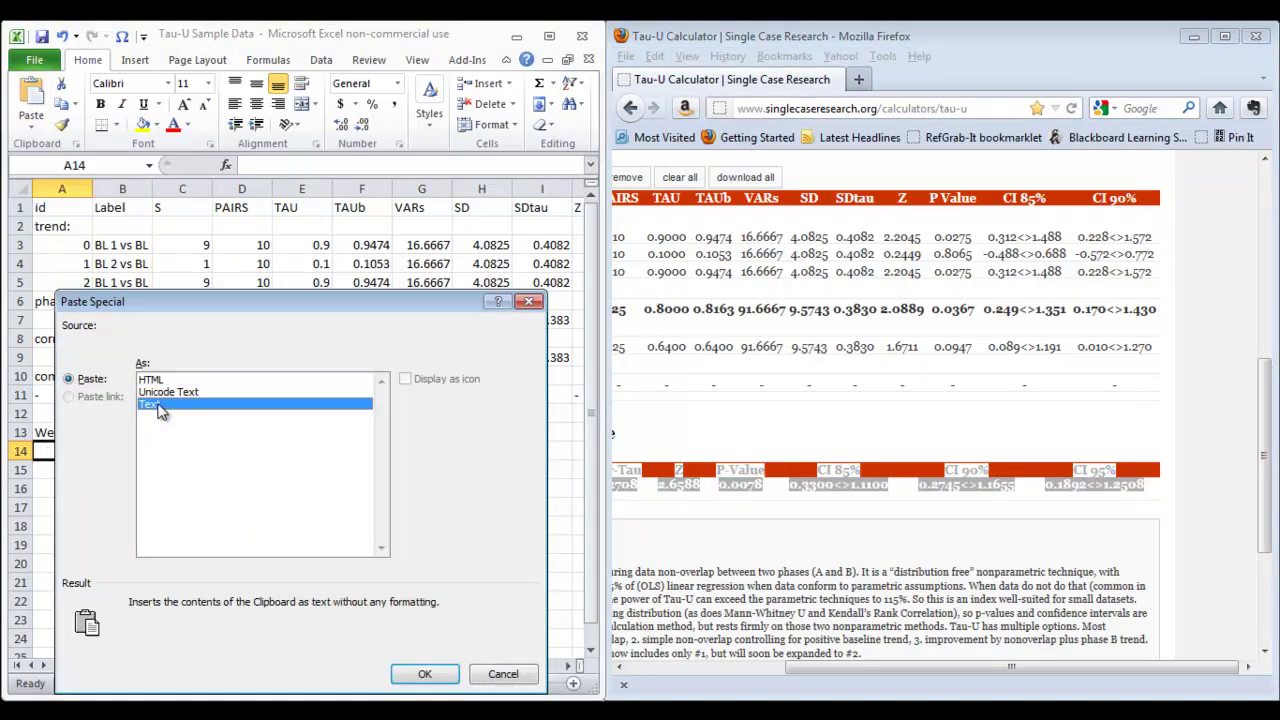
left_click(425, 674)
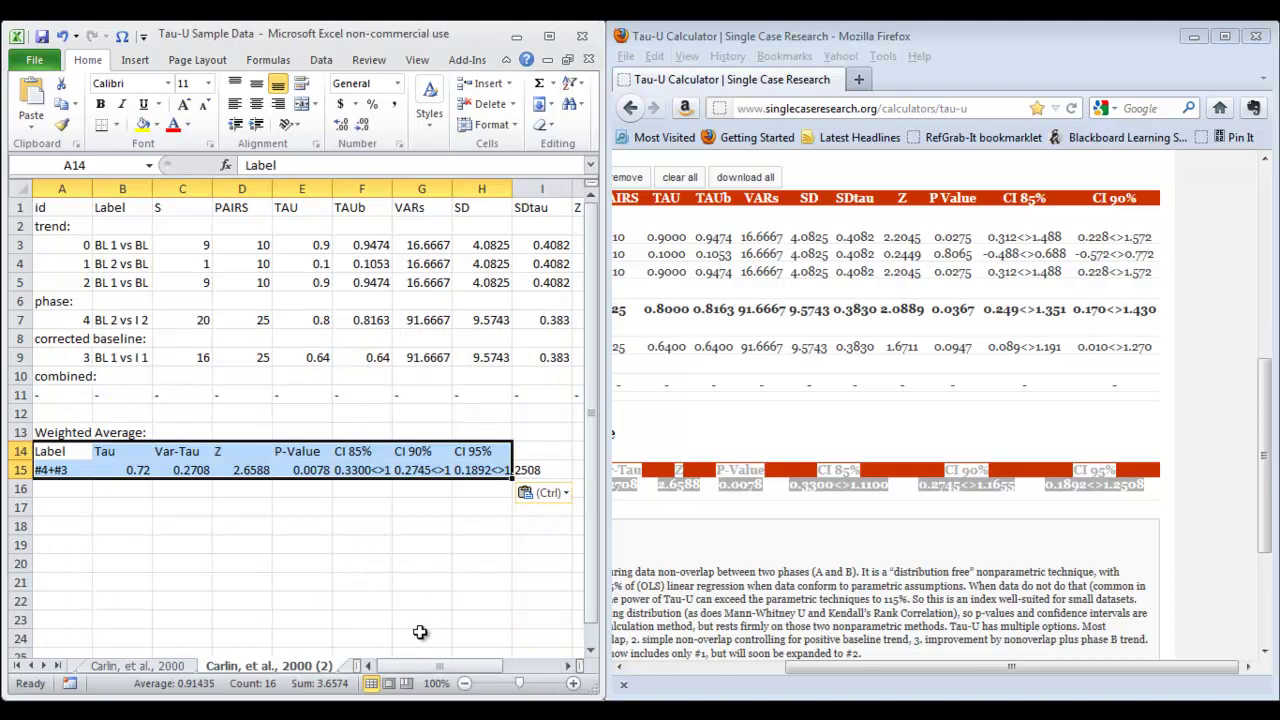
left_click_drag(432, 665, 486, 366)
- Replace every '=' with nothing so the CI cells show intervals instead of TRUE
left_click(542, 264)
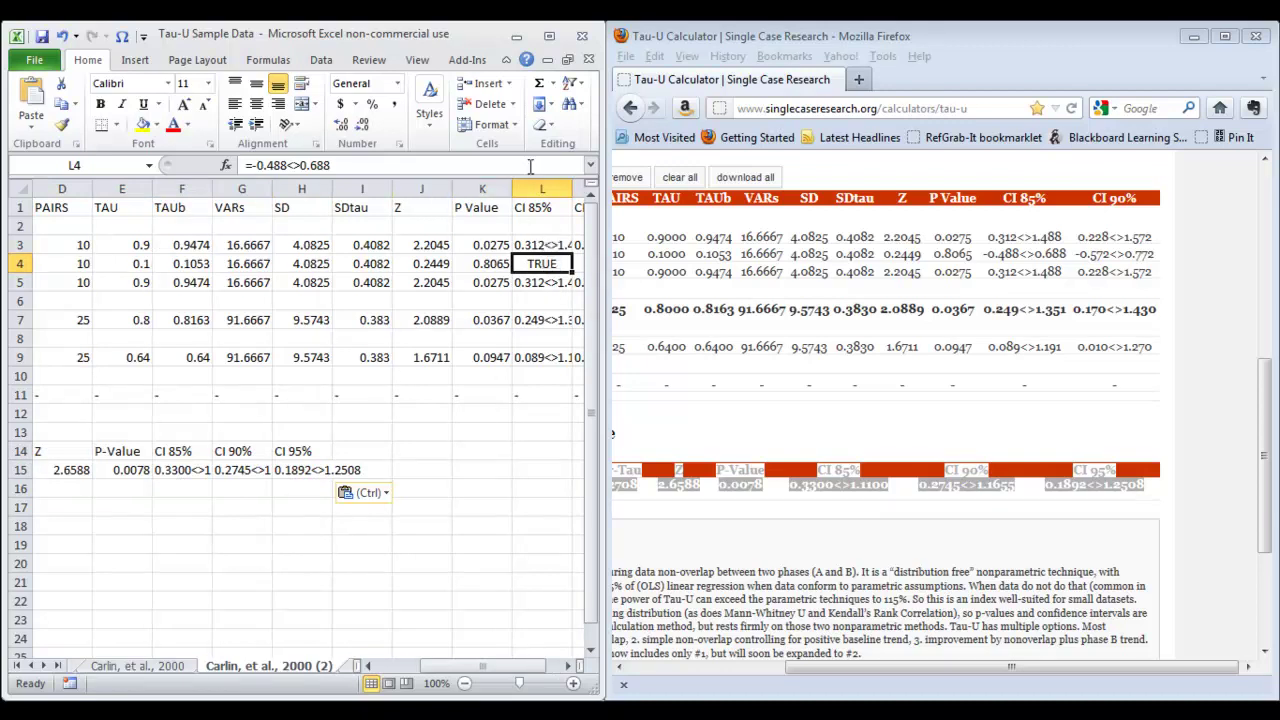
left_click(145, 249)
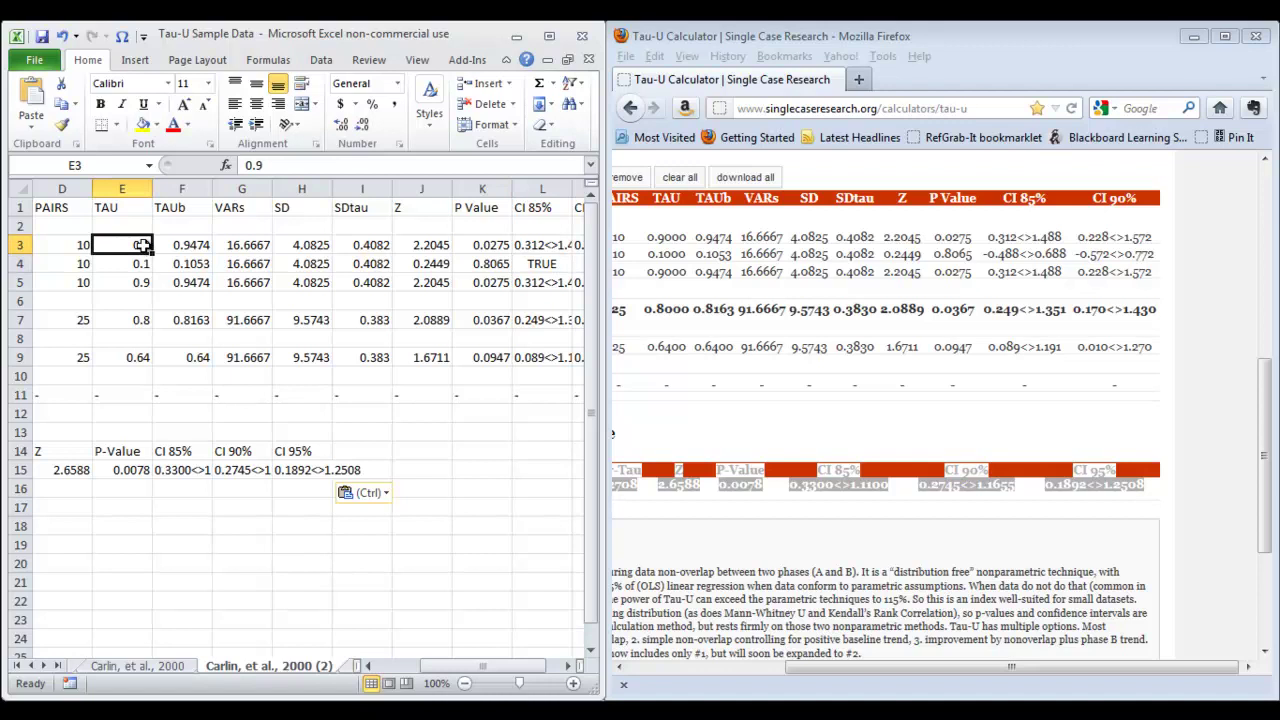
left_click(570, 104)
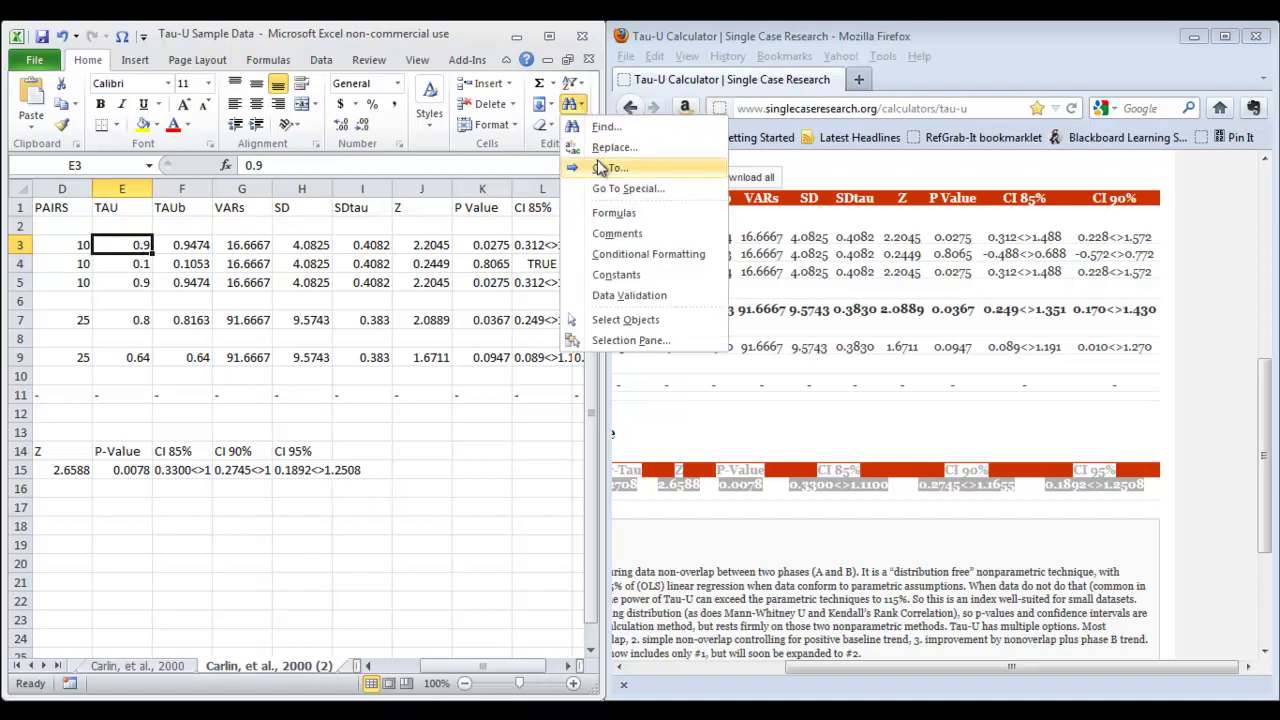
left_click(598, 147)
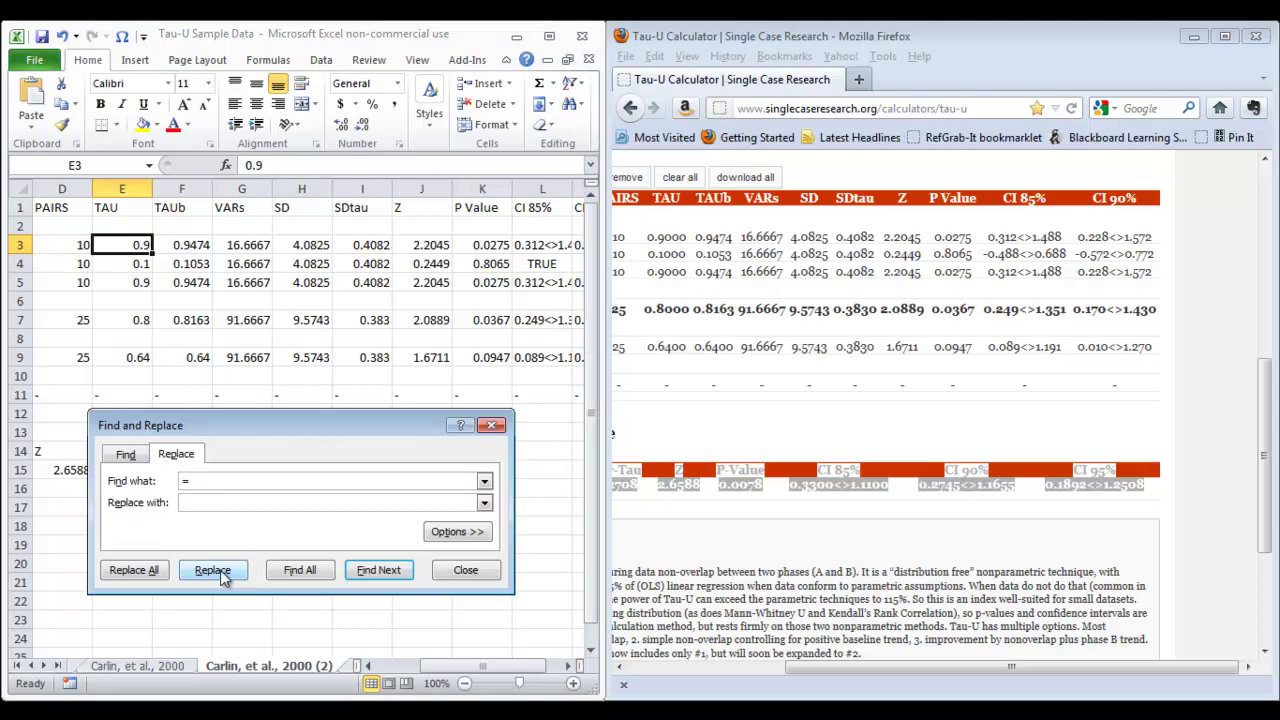
left_click(132, 570)
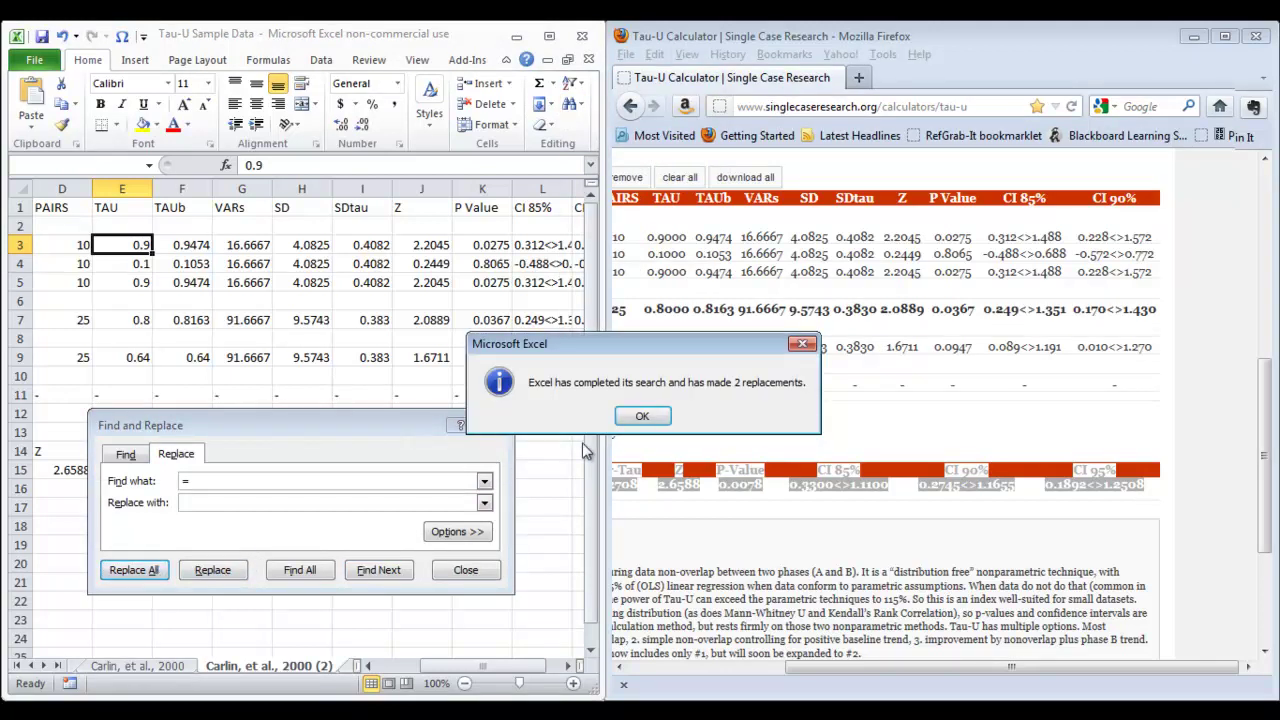
left_click(642, 416)
left_click(460, 569)
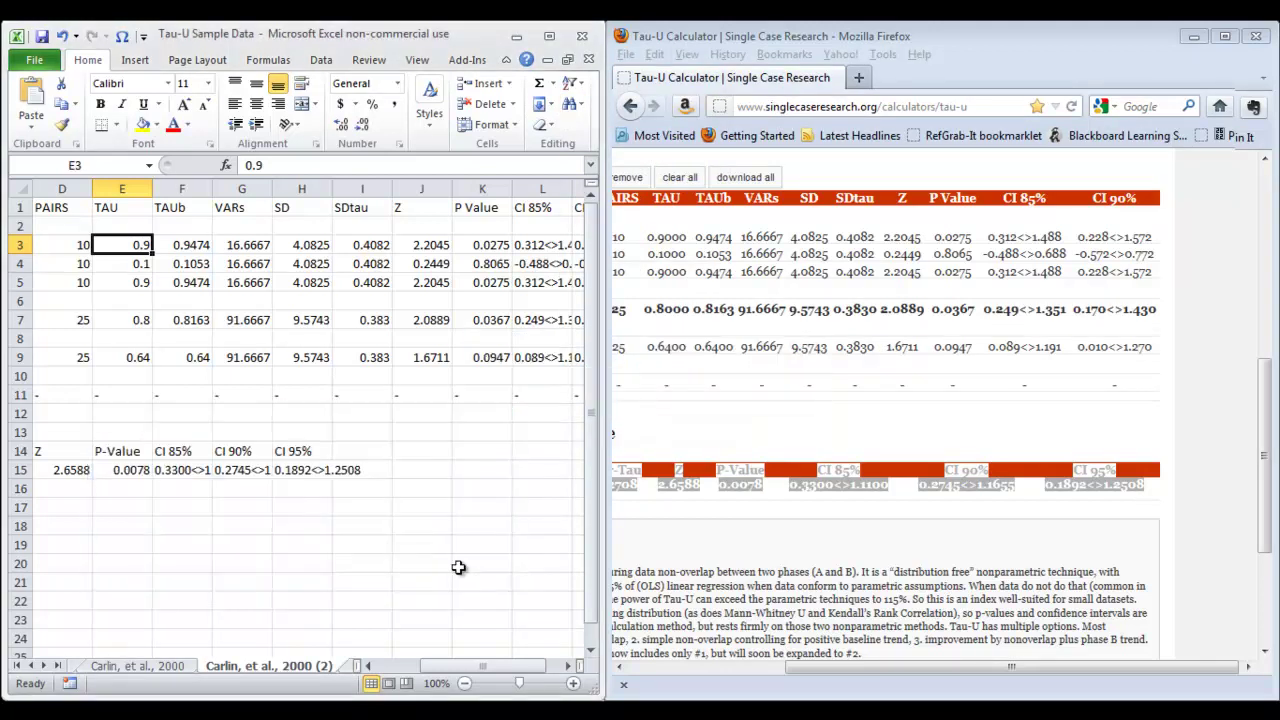
- Auto-fit all column widths, then narrow column A to width 7.29
left_click_drag(490, 666, 540, 668)
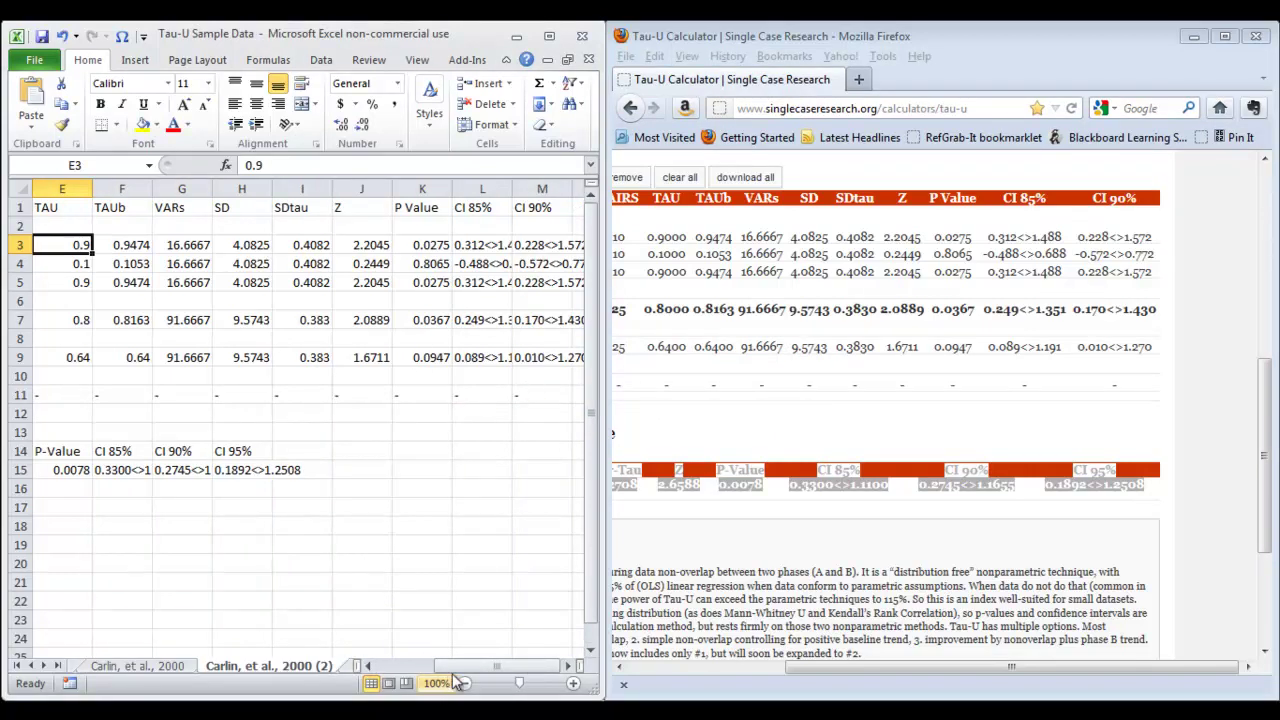
left_click_drag(460, 666, 403, 666)
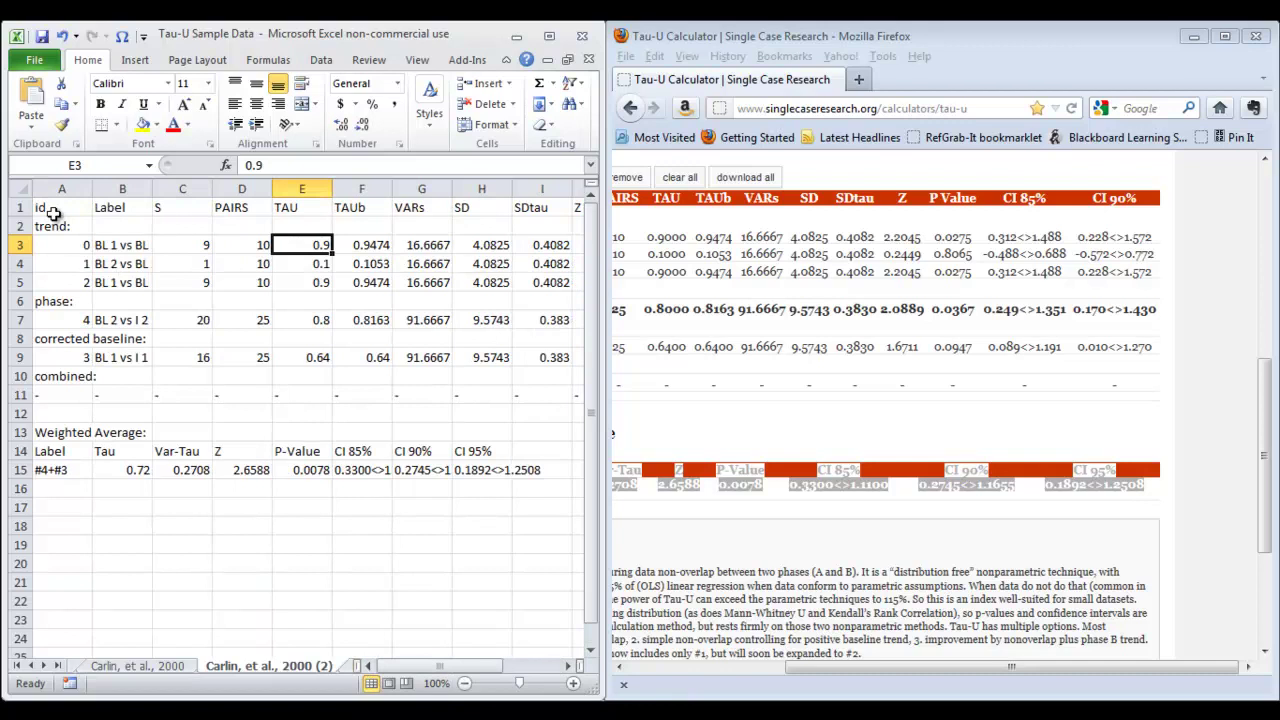
left_click(20, 188)
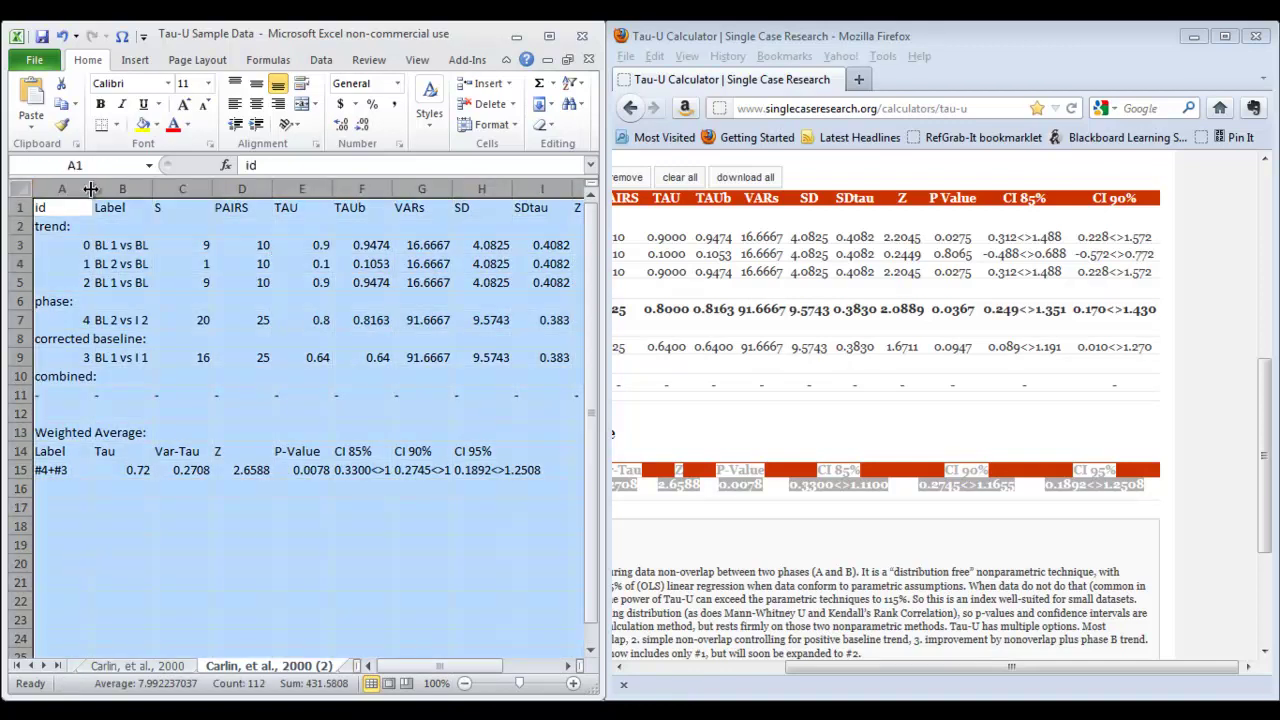
double_click(91, 187)
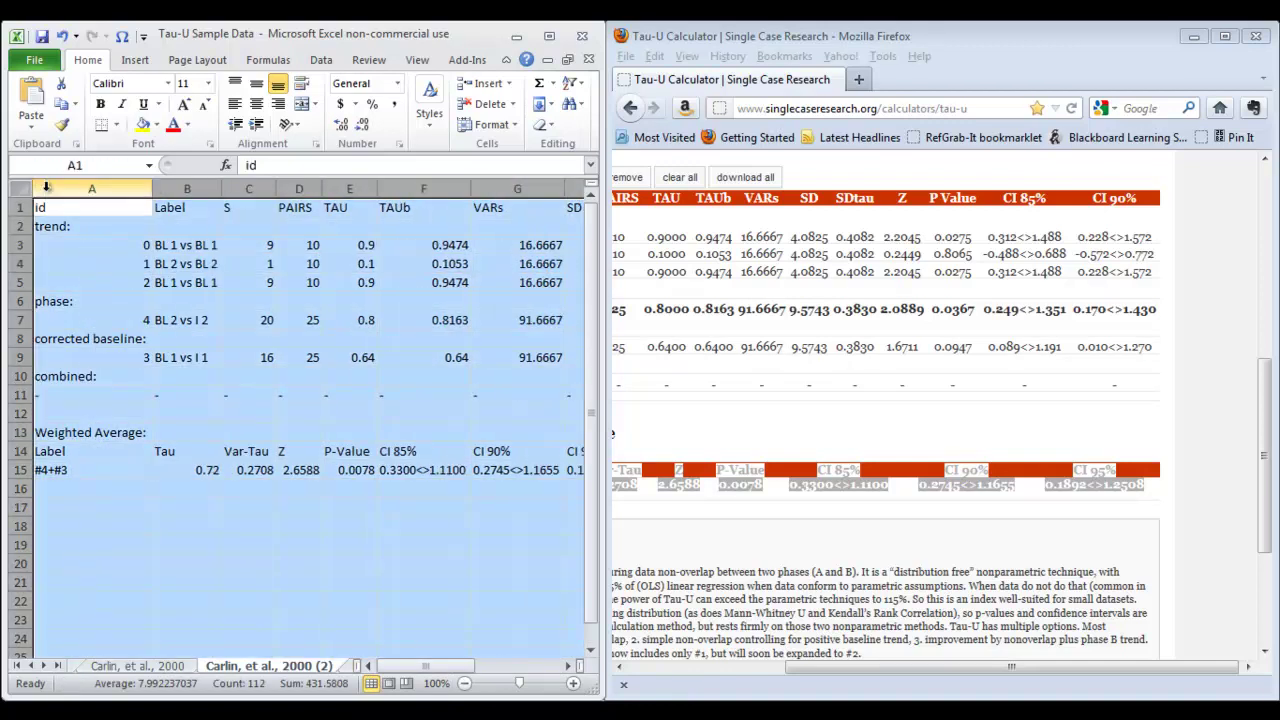
left_click(100, 187)
left_click_drag(150, 189, 84, 193)
left_click(232, 522)
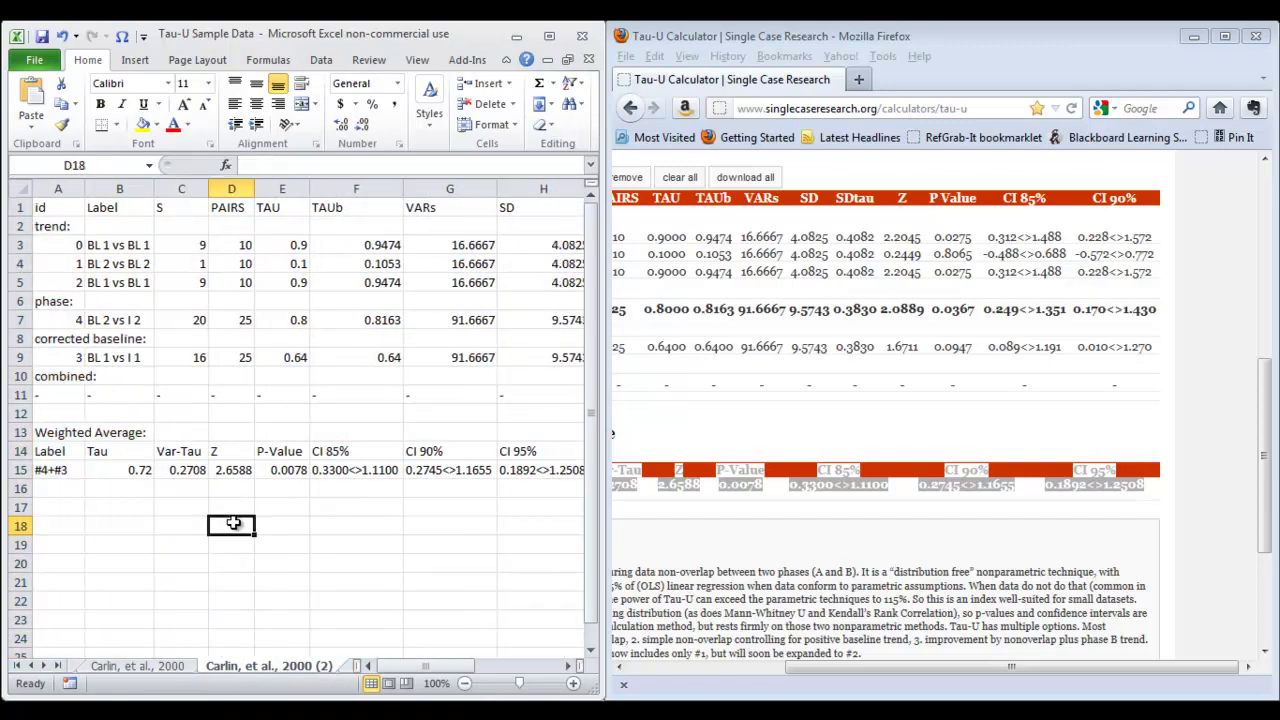